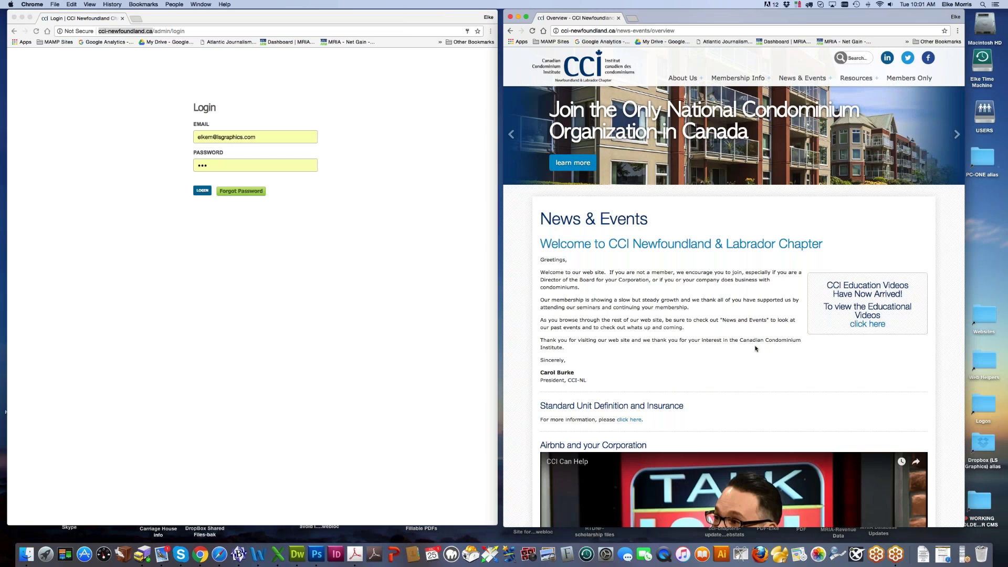
Log in to the site's admin back-end with the prefilled credentials and open the CMS content management area.
{"action": "left_click", "coordinate": [341, 280]}
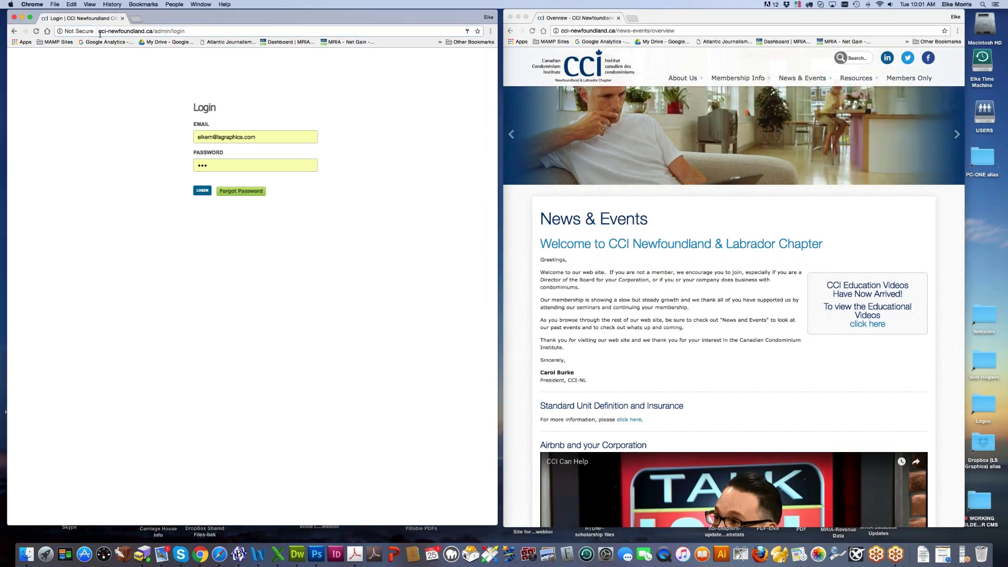
{"action": "left_click_drag", "start_coordinate": [99, 32], "coordinate": [158, 32]}
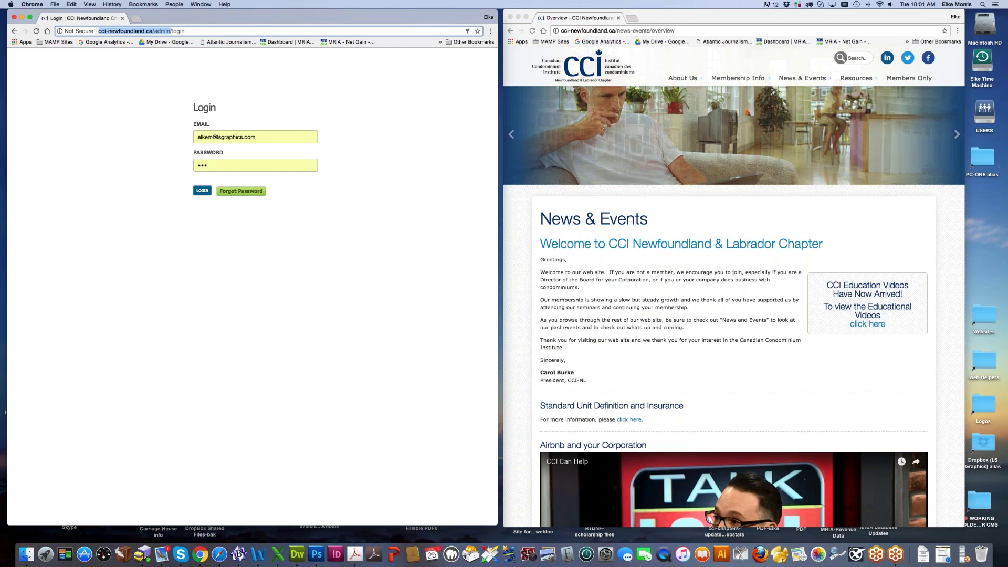
{"action": "left_click", "coordinate": [158, 31]}
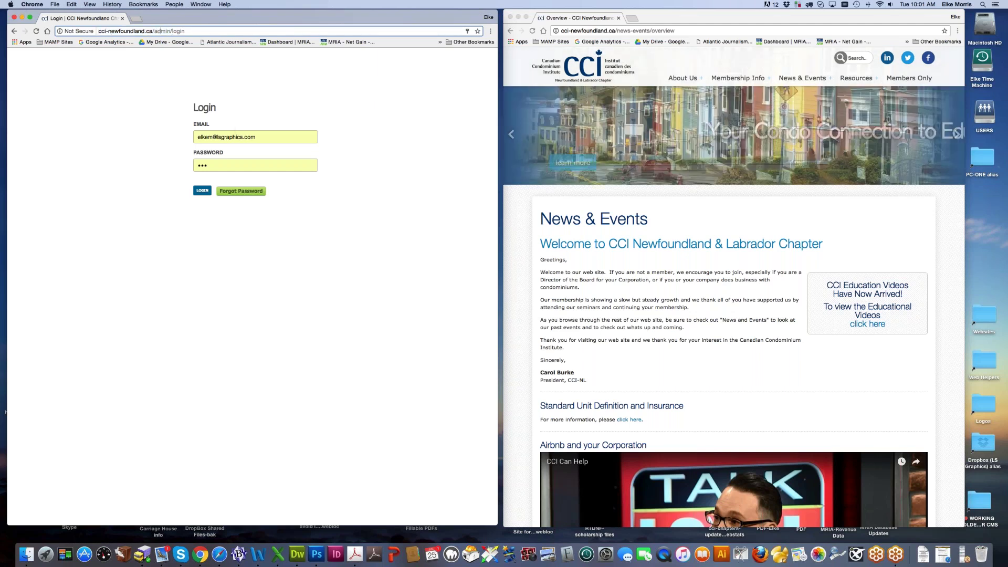
{"action": "left_click", "coordinate": [198, 193]}
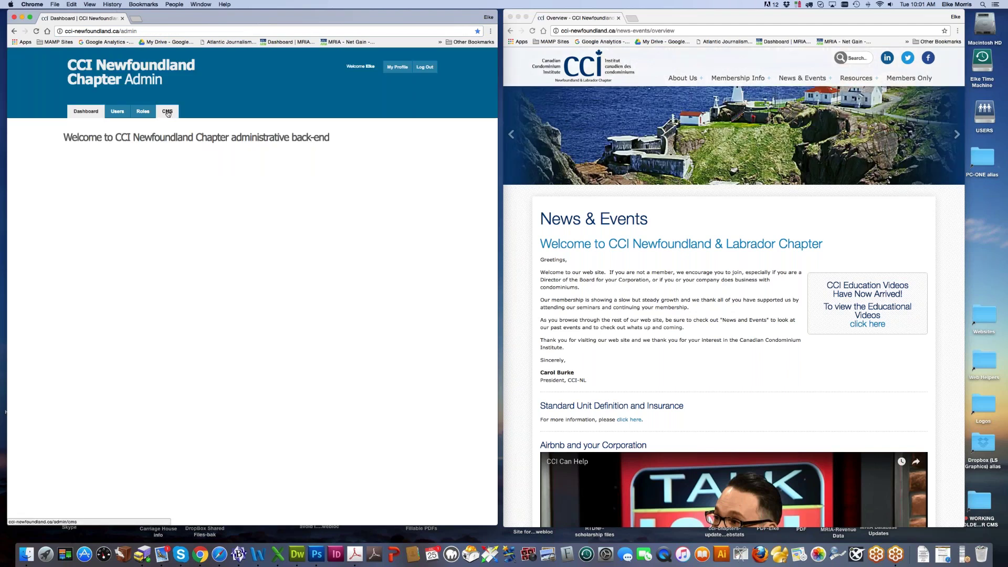
{"action": "left_click", "coordinate": [168, 112]}
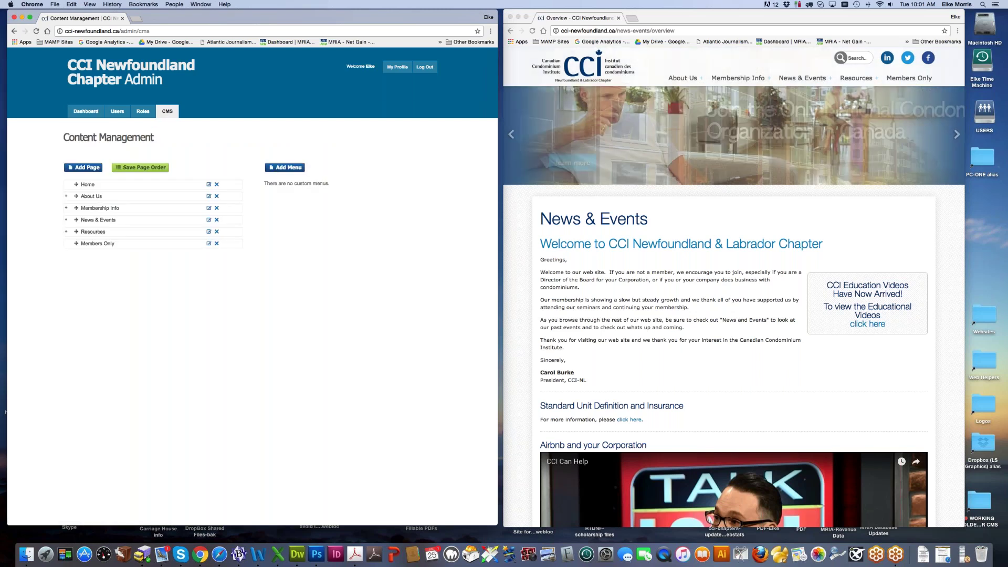
Expand the Resources, News & Events, Membership Info and About Us sections in the page tree.
{"action": "left_click", "coordinate": [66, 232]}
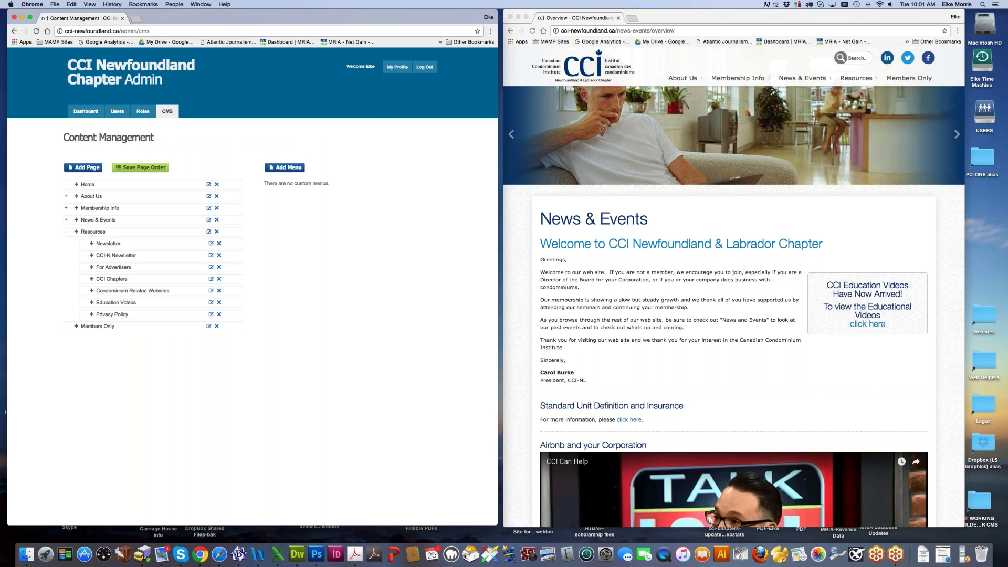
{"action": "left_click", "coordinate": [66, 220]}
{"action": "left_click", "coordinate": [65, 208]}
{"action": "left_click", "coordinate": [66, 196]}
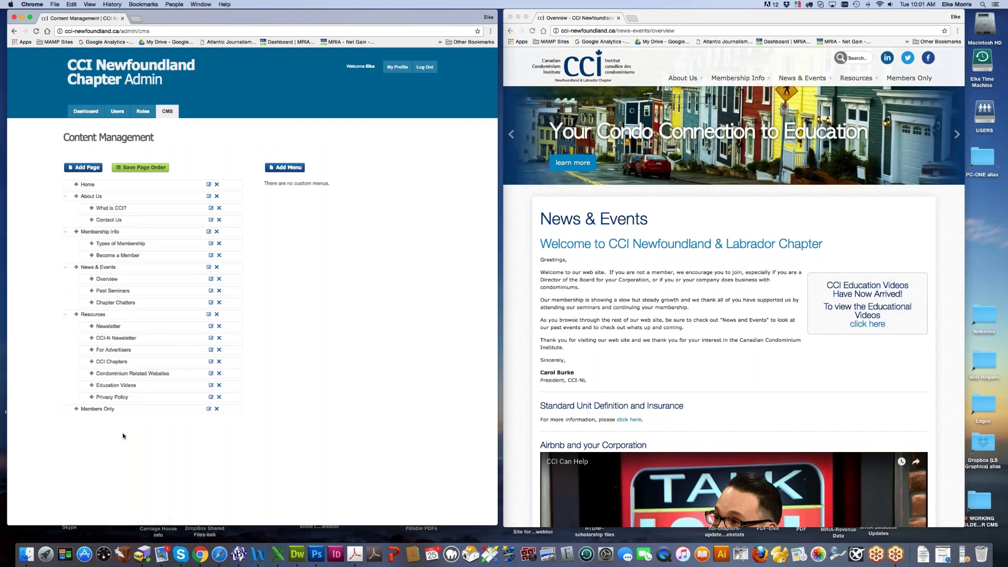
Display the Types of Membership page under Membership Info on the public site.
{"action": "left_click", "coordinate": [730, 79]}
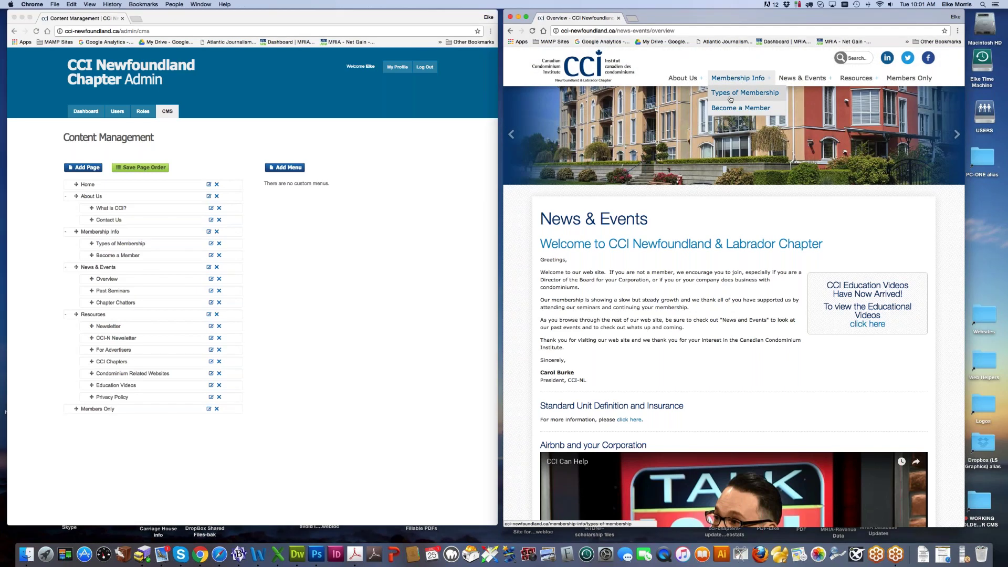
{"action": "left_click", "coordinate": [730, 94]}
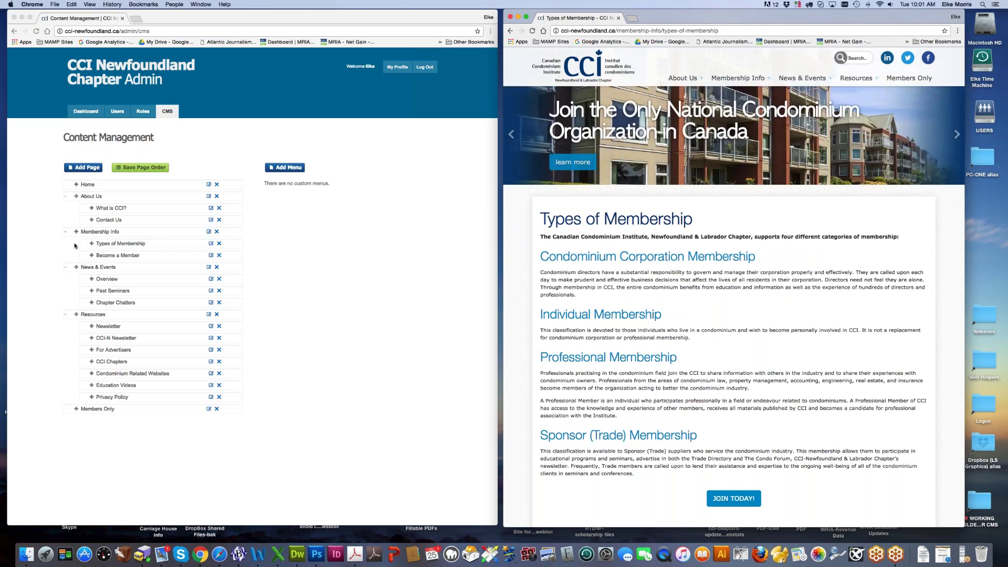
{"action": "left_click", "coordinate": [102, 247]}
{"action": "right_click", "coordinate": [126, 244]}
{"action": "left_click", "coordinate": [137, 249]}
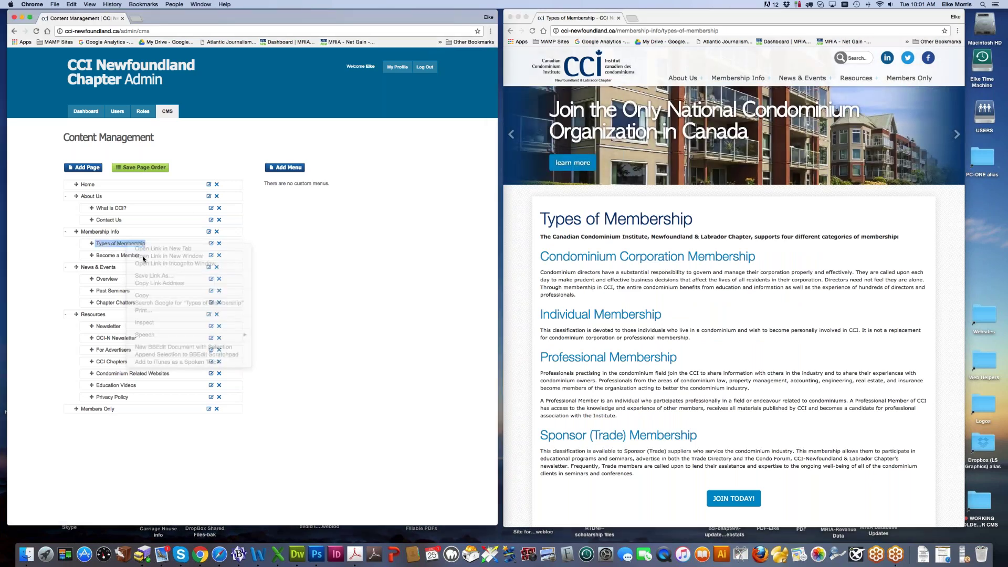
{"action": "left_click", "coordinate": [149, 19]}
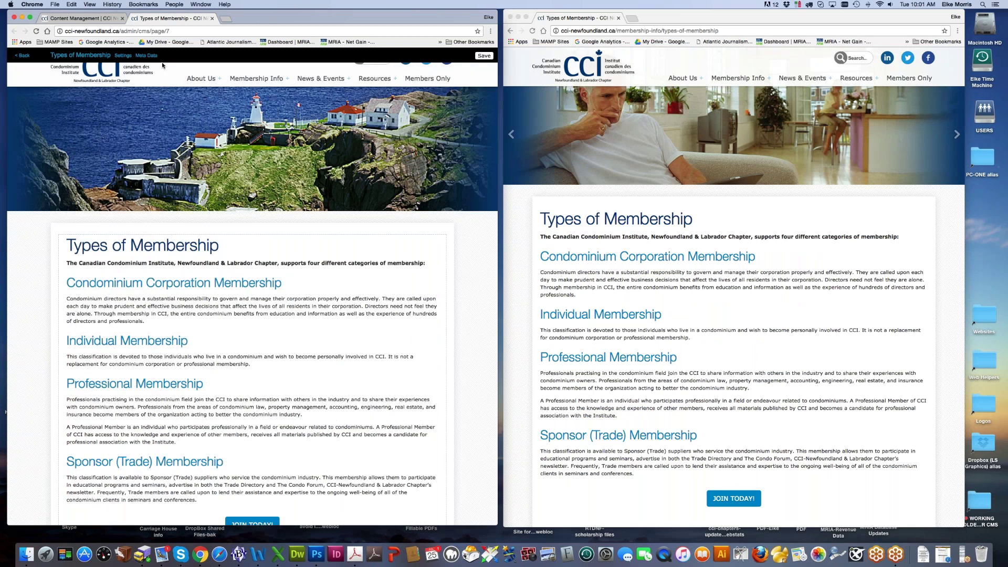
{"action": "left_click", "coordinate": [212, 18]}
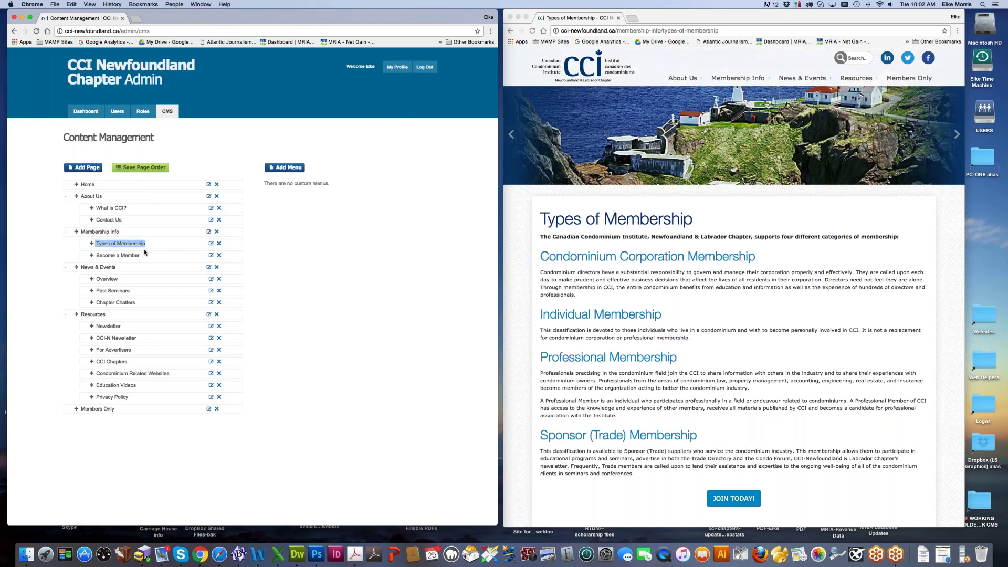
Open the Types of Membership page from the CMS page tree in a new tab and open its text block for editing.
{"action": "right_click", "coordinate": [135, 243]}
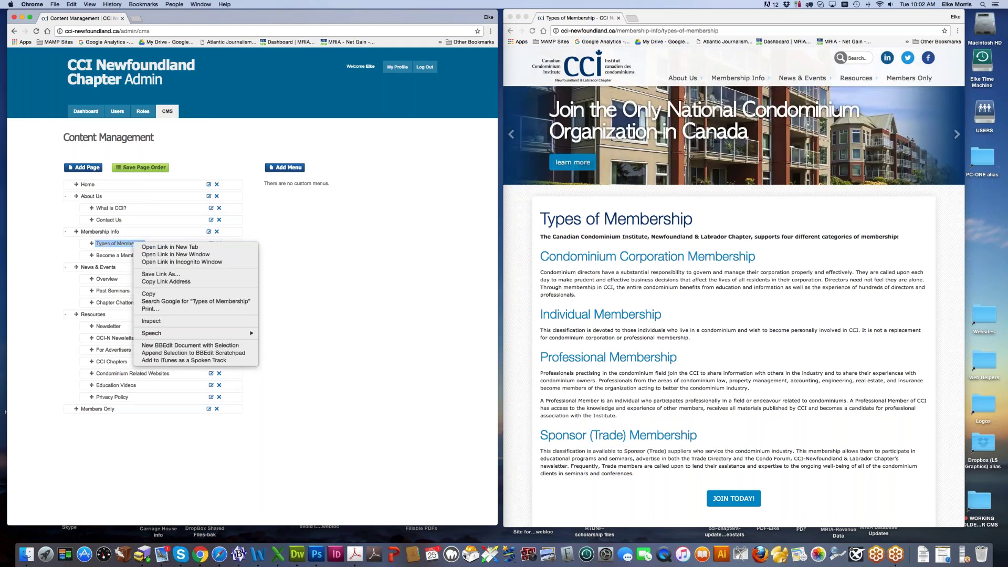
{"action": "left_click", "coordinate": [169, 247]}
{"action": "left_click", "coordinate": [157, 19]}
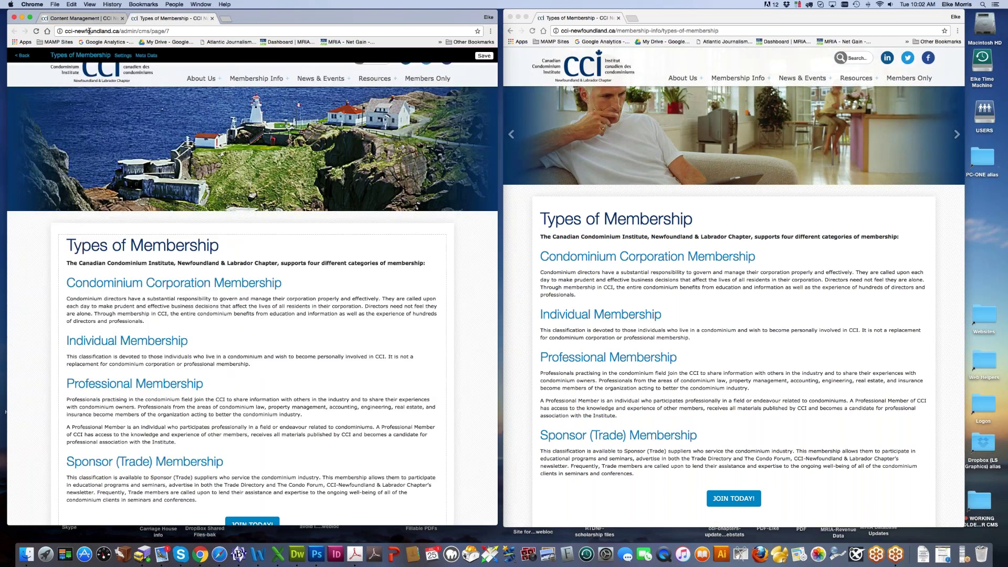
{"action": "mouse_move", "coordinate": [149, 281]}
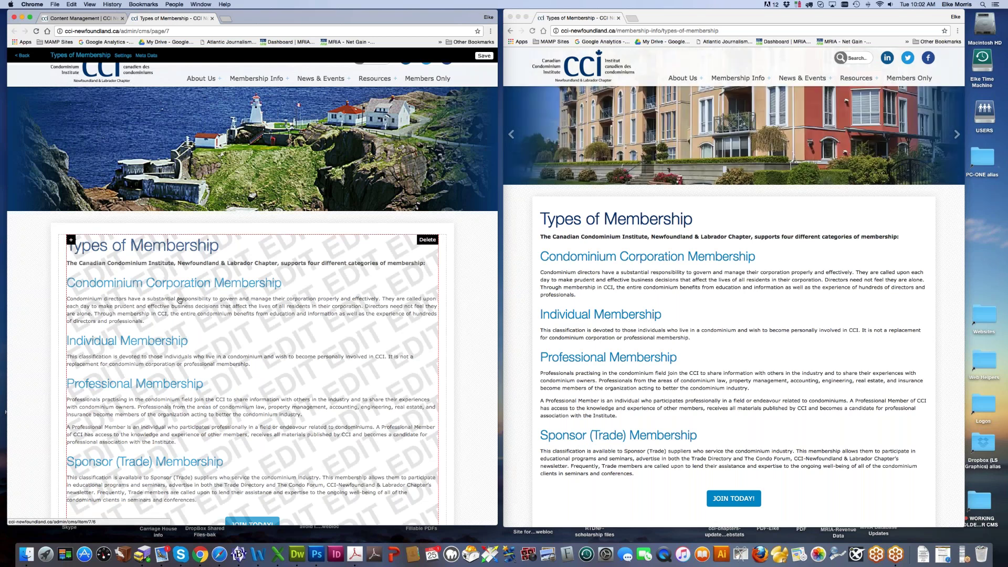
{"action": "left_click", "coordinate": [234, 339]}
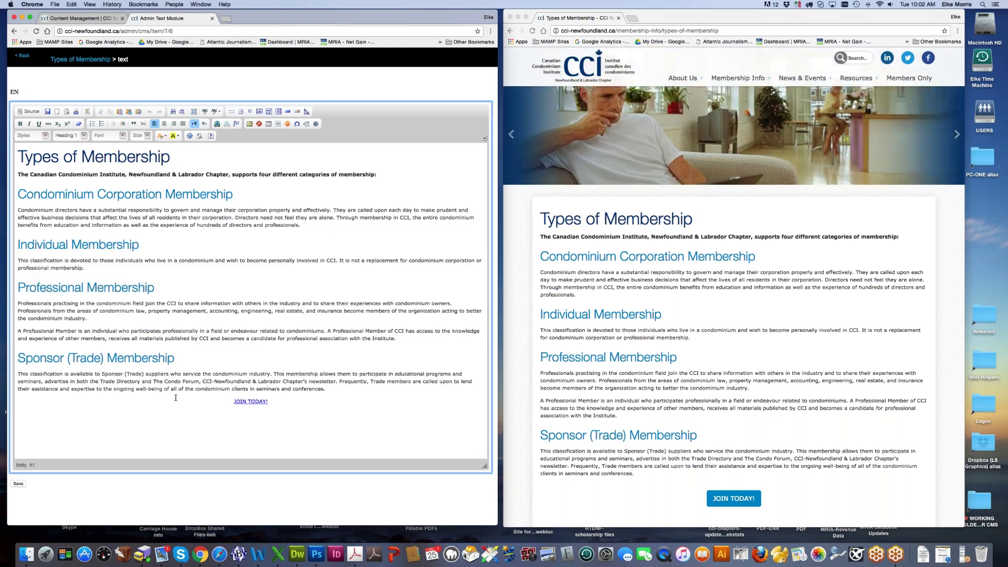
Select the JOIN TODAY! link text in the editor and follow the matching JOIN TODAY! link on the public site.
{"action": "left_click_drag", "start_coordinate": [233, 401], "coordinate": [270, 402]}
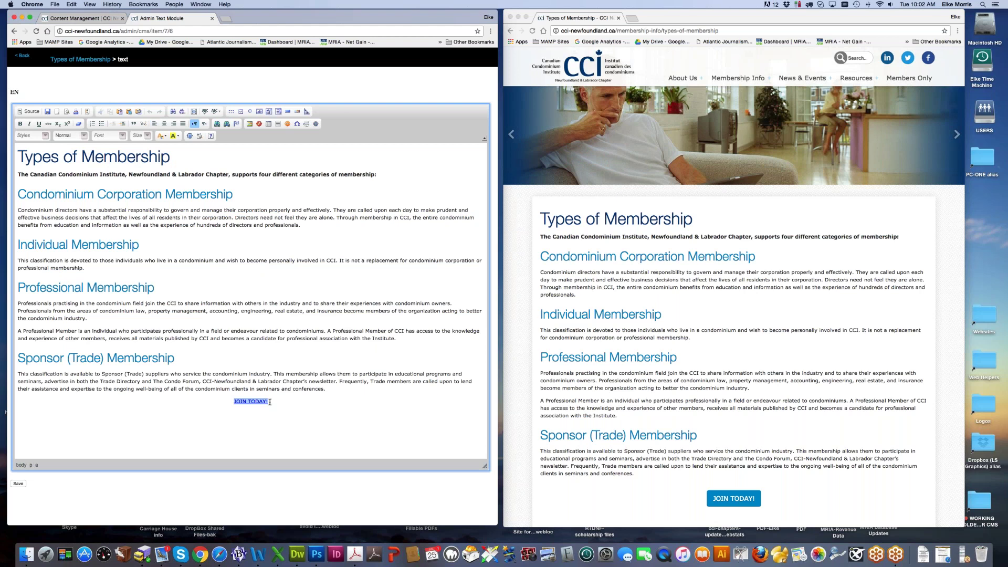
{"action": "left_click", "coordinate": [730, 498]}
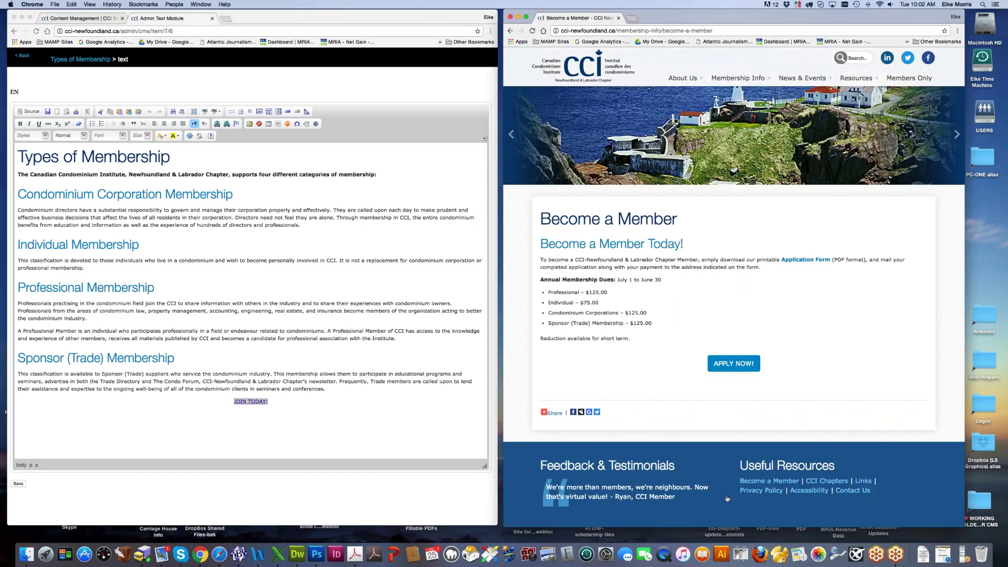
{"action": "left_click", "coordinate": [229, 388]}
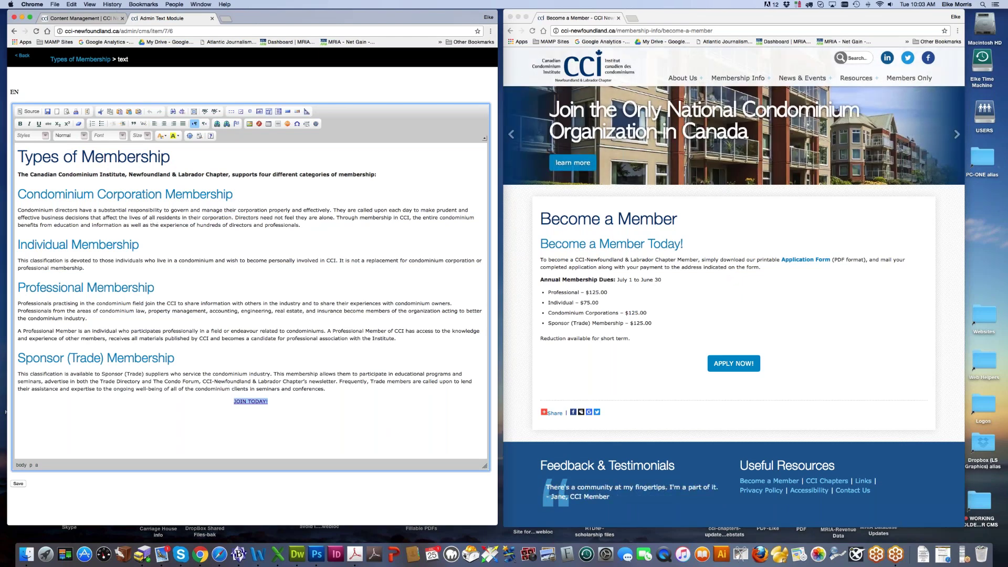
Insert "paste as plain text" at the start of the Condominium Corporation Membership paragraph using Paste as Plain Text.
{"action": "left_click_drag", "start_coordinate": [17, 210], "coordinate": [93, 211]}
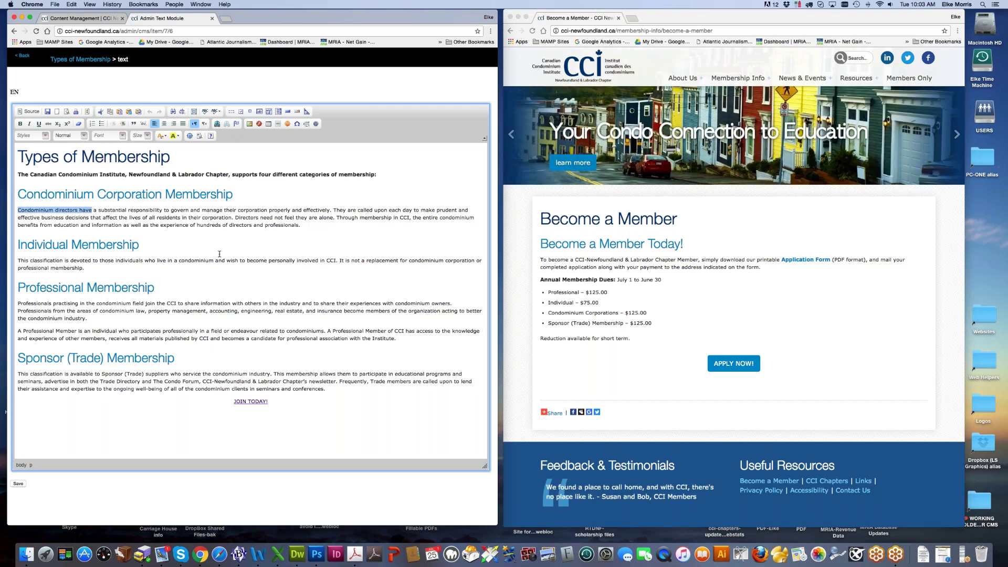
{"action": "left_click", "coordinate": [18, 210]}
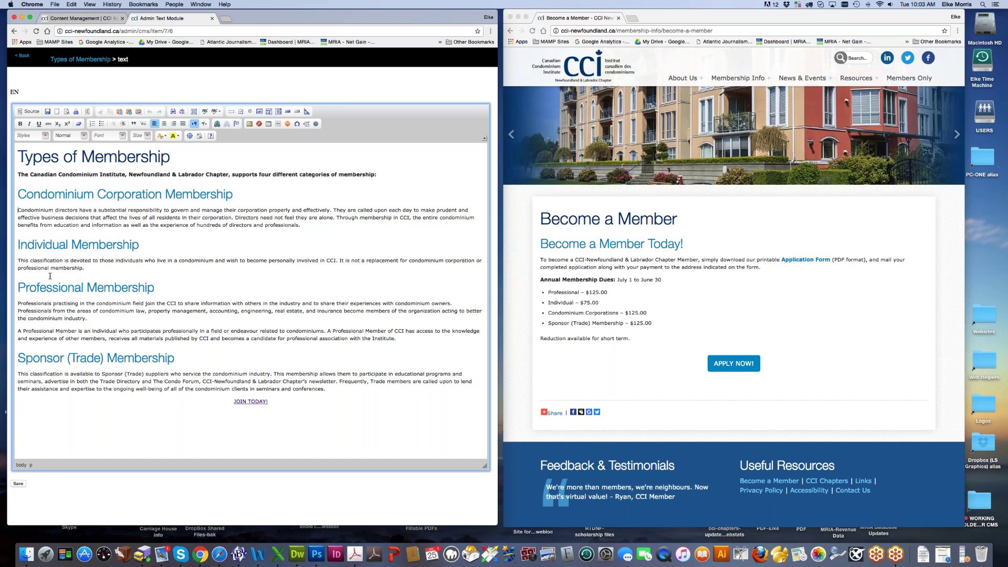
{"action": "left_click", "coordinate": [129, 112]}
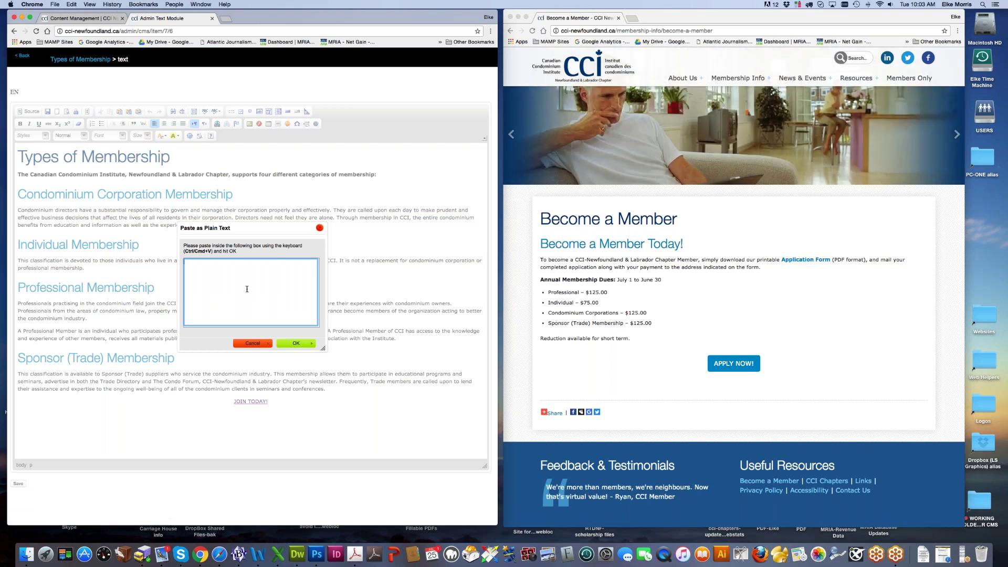
{"action": "type", "text": "past"}
{"action": "type", "text": "e as plain text"}
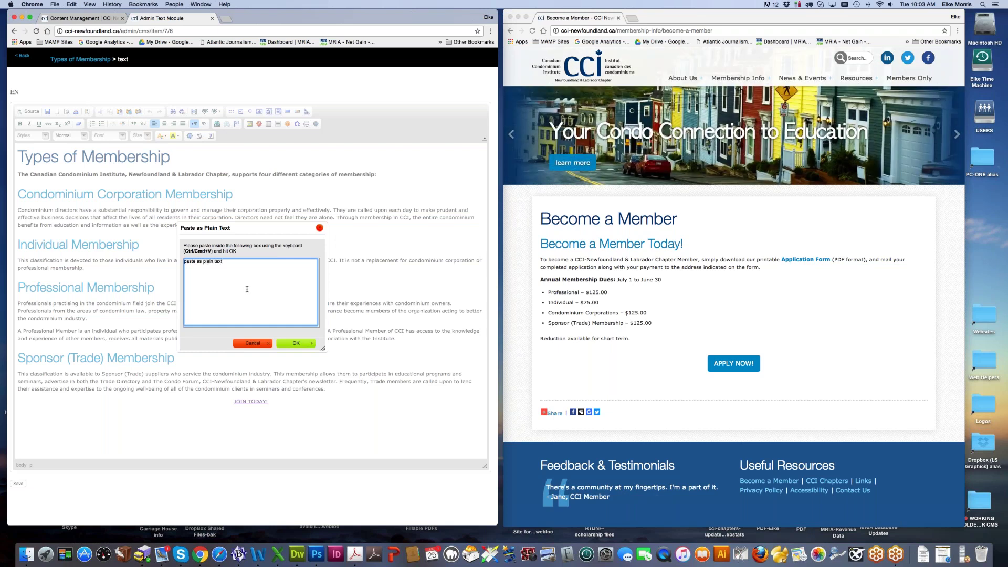
{"action": "left_click", "coordinate": [296, 343]}
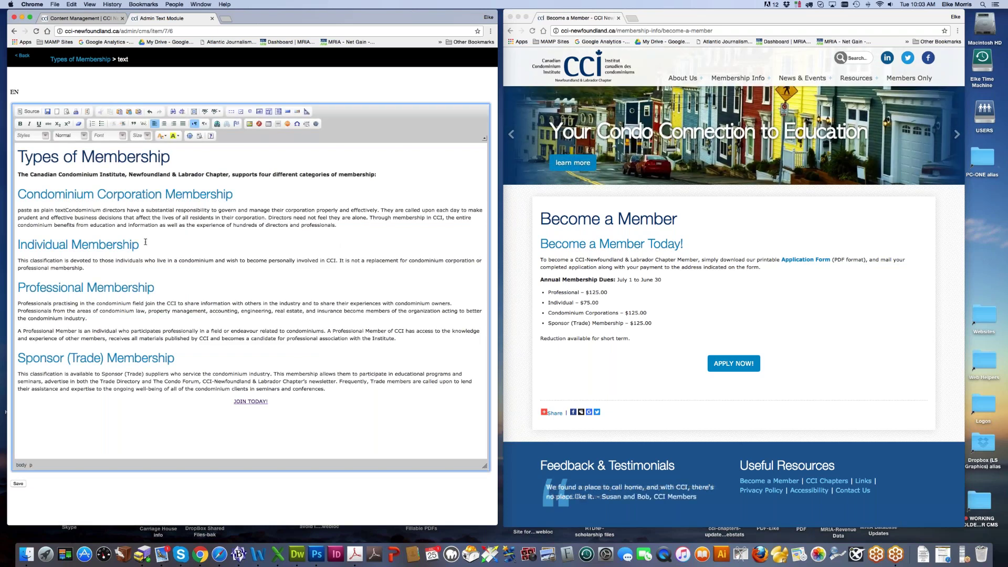
Delete the words "paste as plain text" from the paragraph and close the Types of Membership editor without saving.
{"action": "left_click_drag", "start_coordinate": [18, 210], "coordinate": [66, 208]}
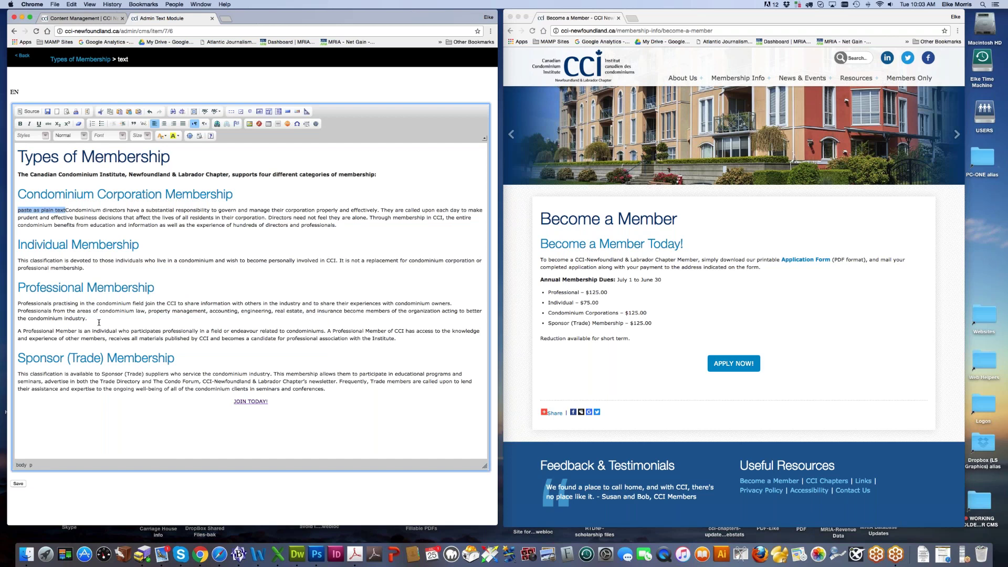
{"action": "key", "text": "BackSpace"}
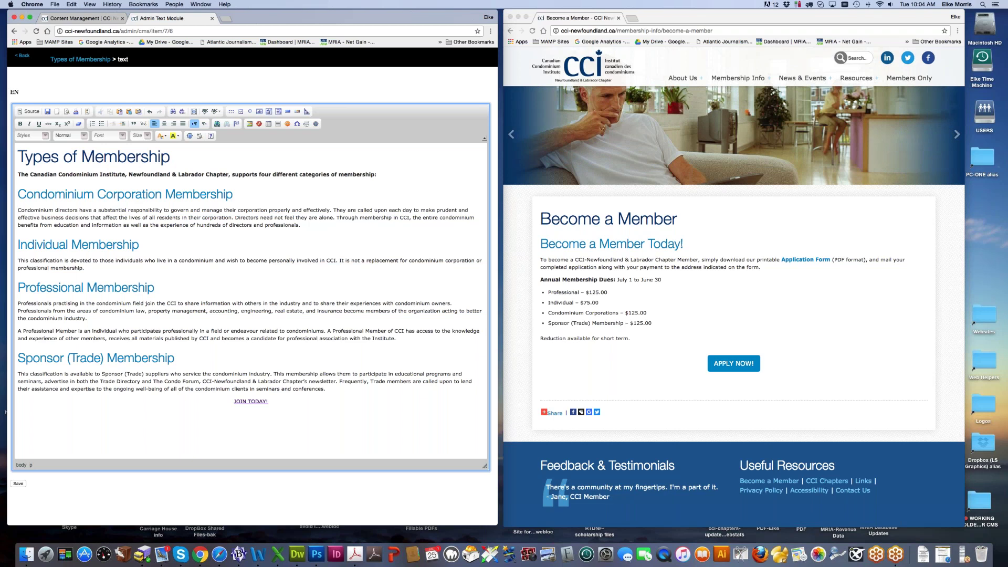
{"action": "left_click", "coordinate": [212, 18]}
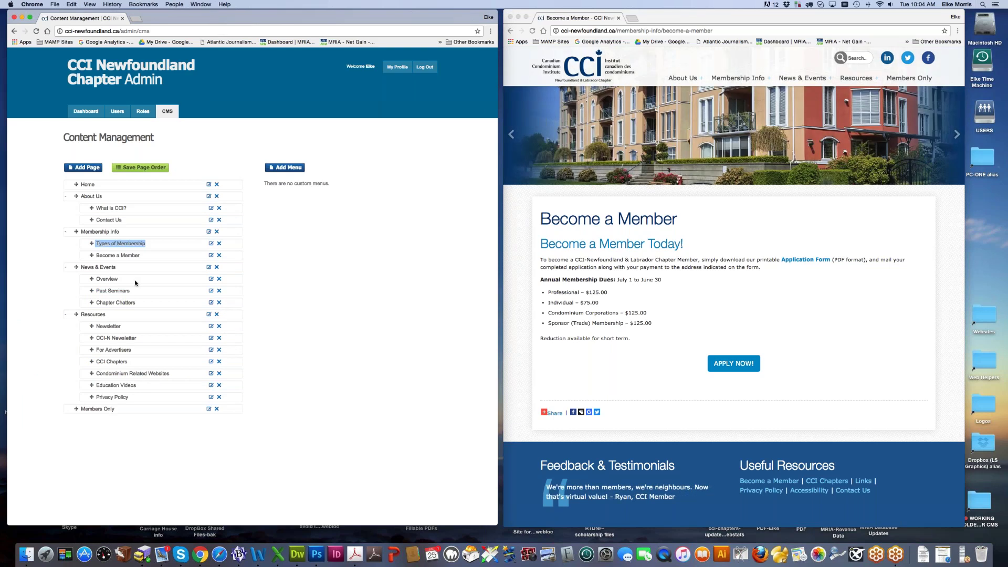
Open the Become a Member page from the CMS page tree in a new tab and open its text block for editing.
{"action": "right_click", "coordinate": [118, 255]}
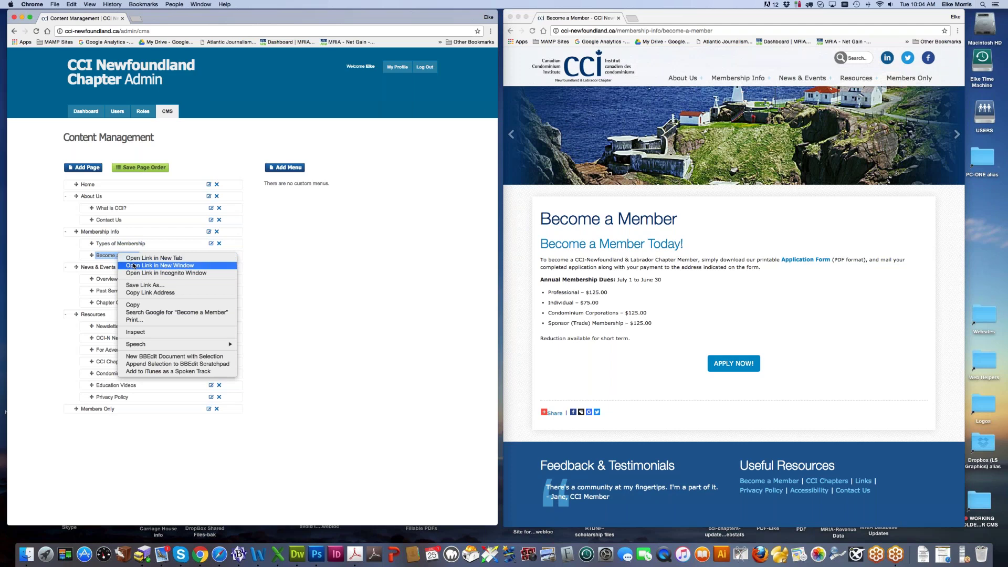
{"action": "left_click", "coordinate": [135, 258]}
{"action": "left_click", "coordinate": [158, 18]}
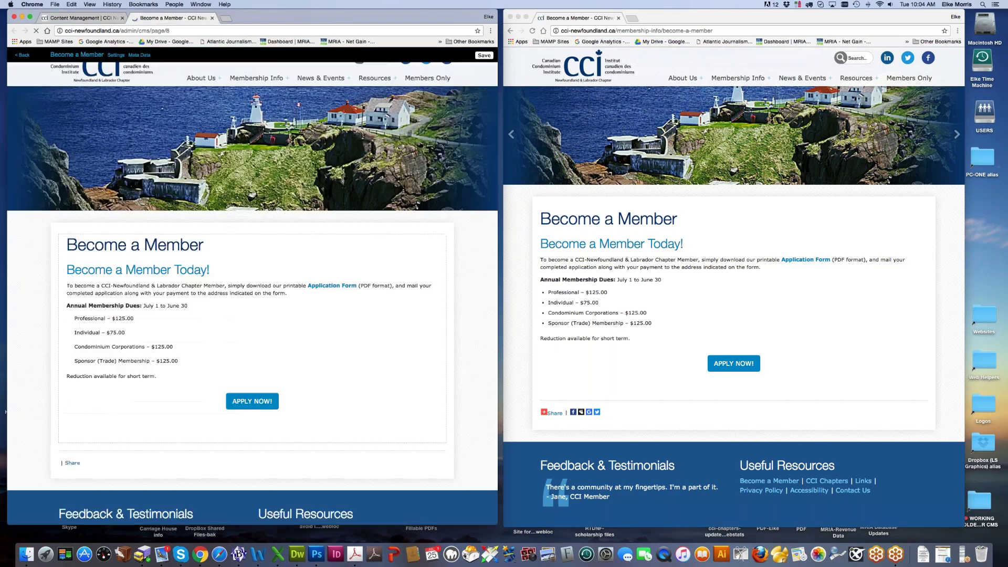
{"action": "left_click", "coordinate": [240, 401]}
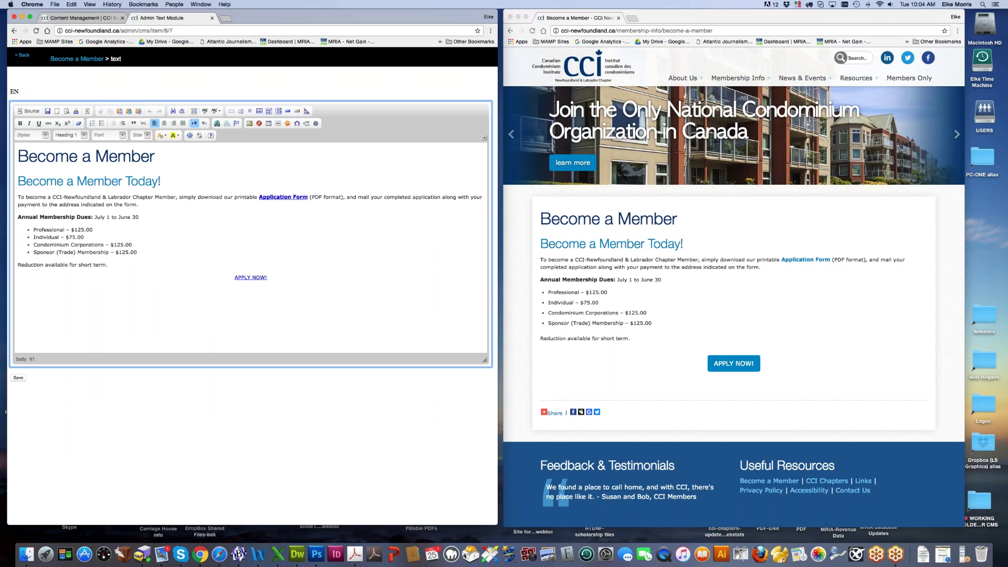
Inspect the link settings of Application Form and APPLY NOW! in the Become a Member text, leaving them unchanged.
{"action": "double_click", "coordinate": [278, 198]}
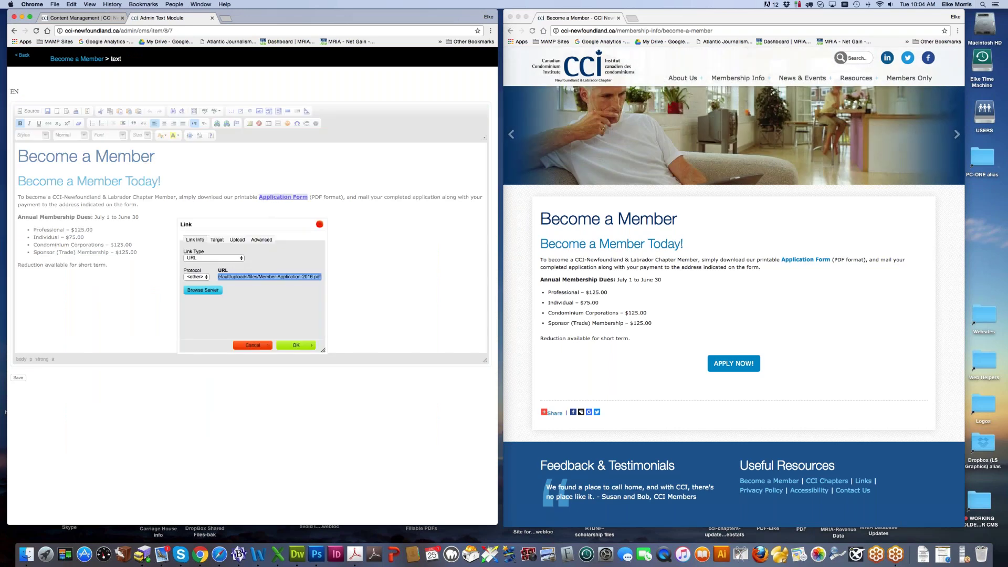
{"action": "left_click", "coordinate": [268, 268]}
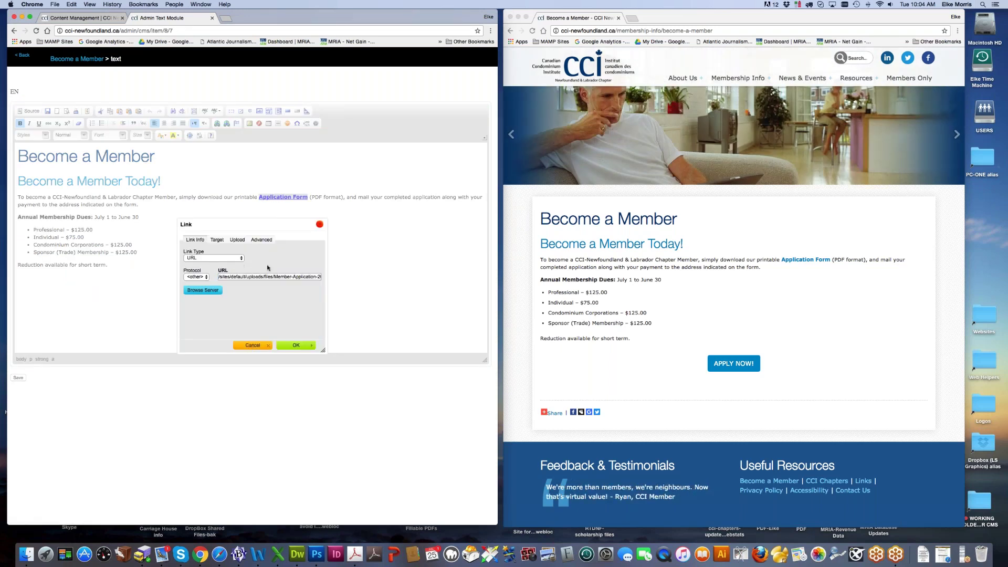
{"action": "key", "text": "Escape"}
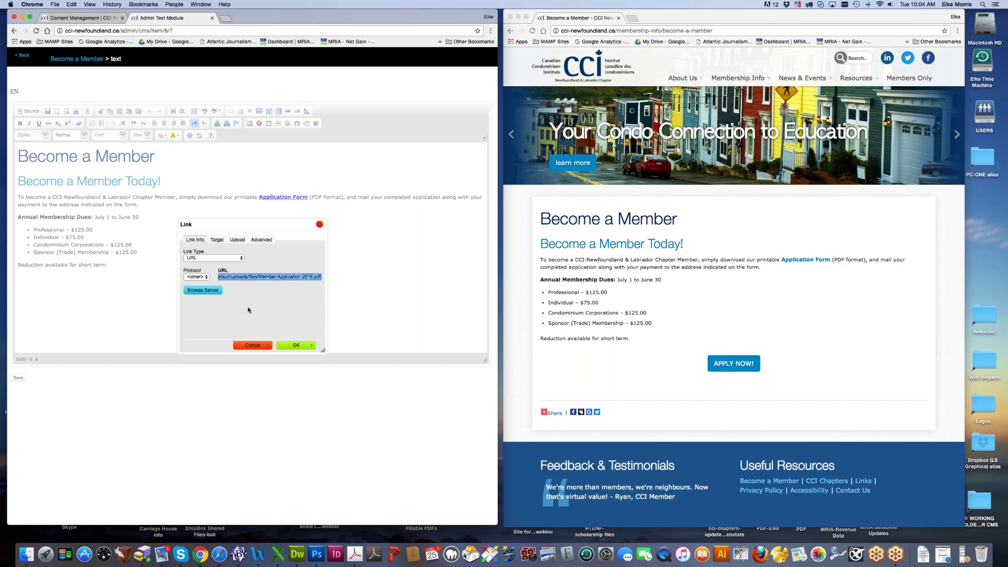
{"action": "left_click", "coordinate": [252, 345]}
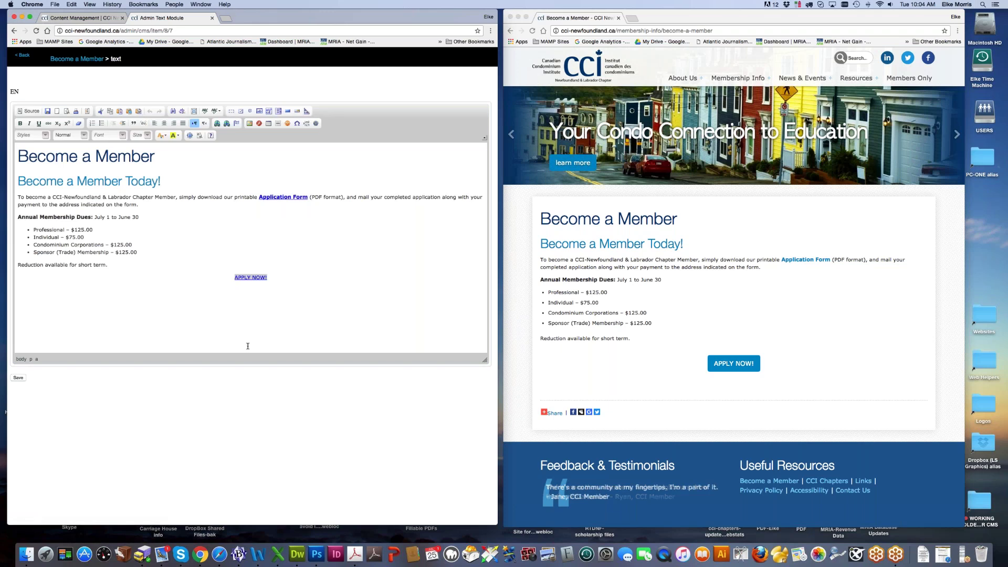
Switch to Finder and open the PDF folder from the desktop.
{"action": "key", "text": "F11"}
{"action": "left_click", "coordinate": [797, 514]}
{"action": "double_click", "coordinate": [797, 514]}
{"action": "key", "text": "F11"}
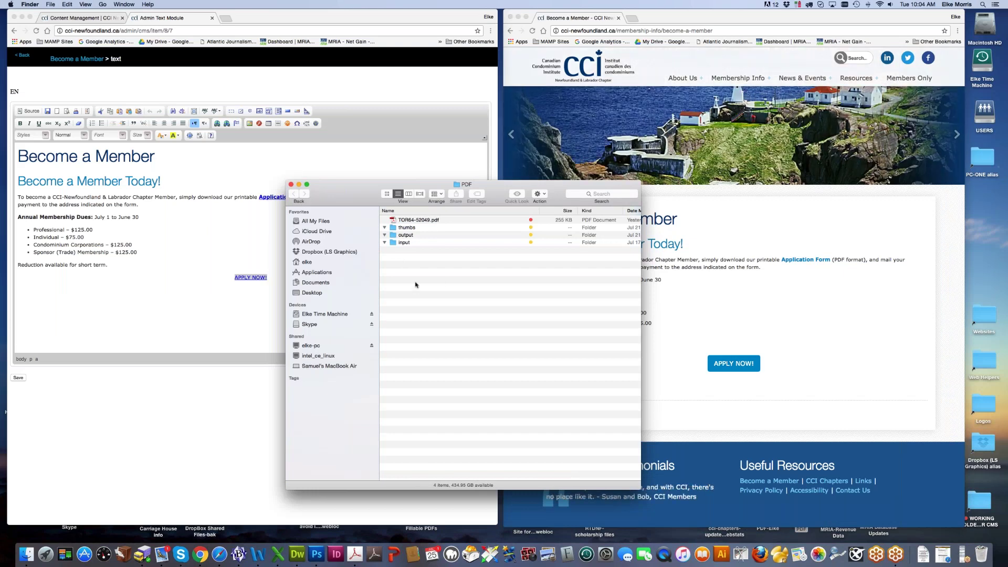
{"action": "left_click", "coordinate": [395, 221]}
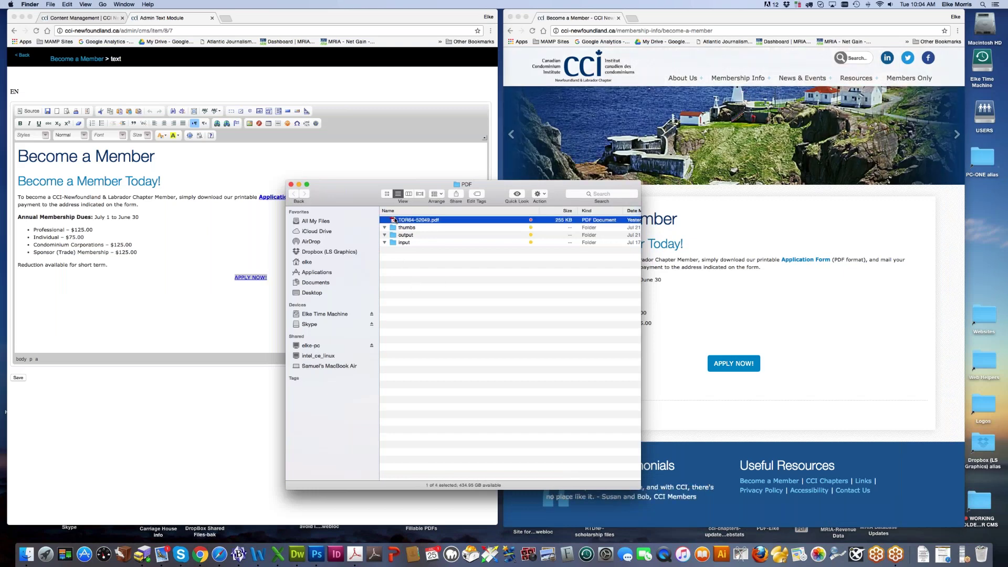
{"action": "key", "text": "super+d"}
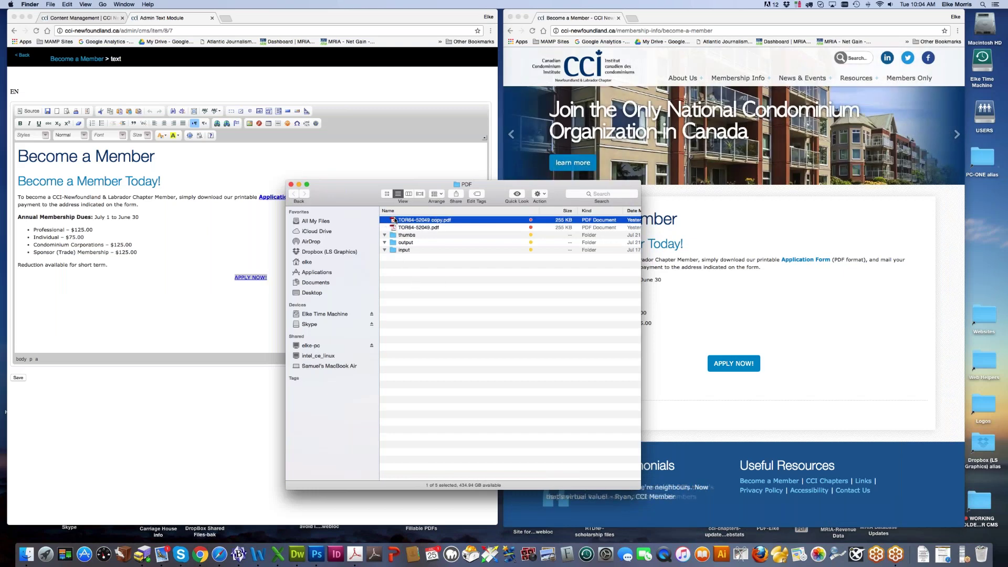
{"action": "key", "text": "super+BackSpace"}
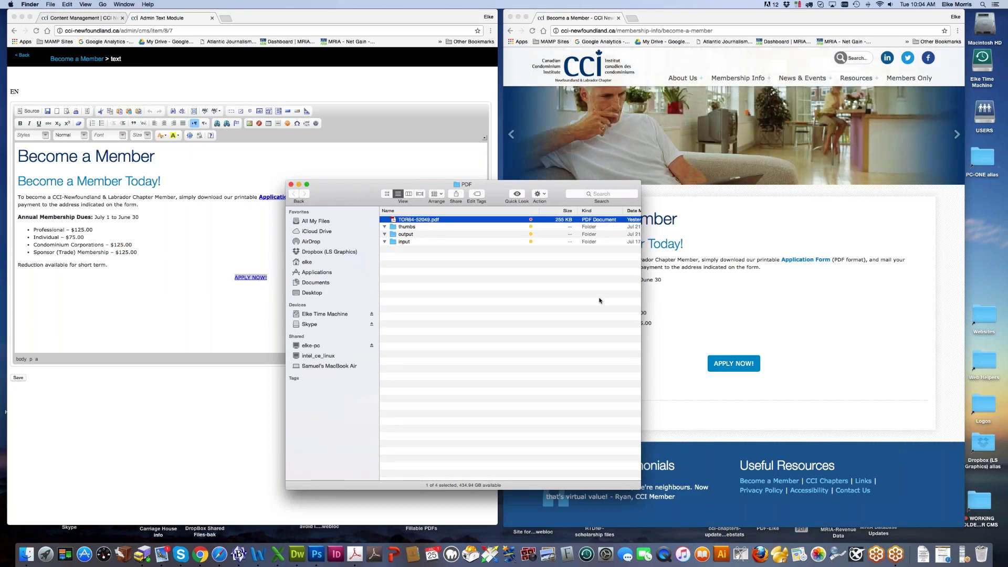
Copy CCI Nova Scotia - Guide to the CMS.pdf from WORKING FOLDERS FOR CMS into the PDF folder, keeping the original, and close the source folder.
{"action": "double_click", "coordinate": [985, 509]}
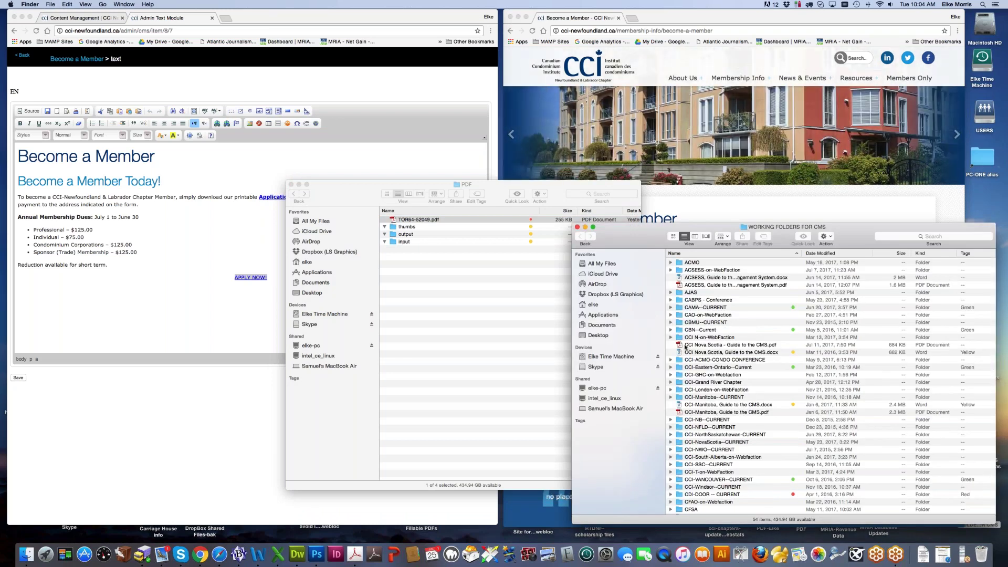
{"action": "left_click_drag", "start_coordinate": [456, 336], "coordinate": [420, 238]}
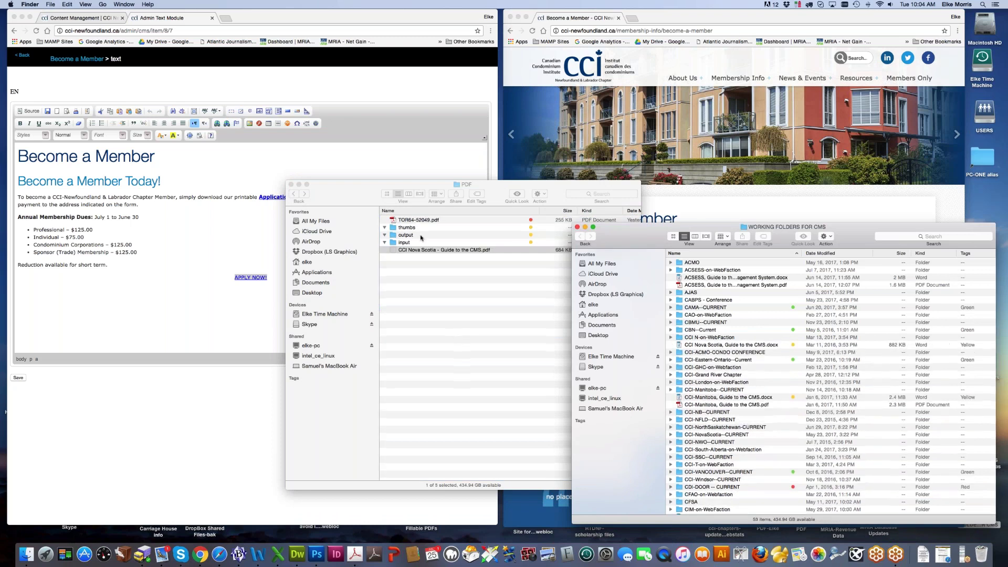
{"action": "left_click_drag", "start_coordinate": [395, 252], "coordinate": [735, 408]}
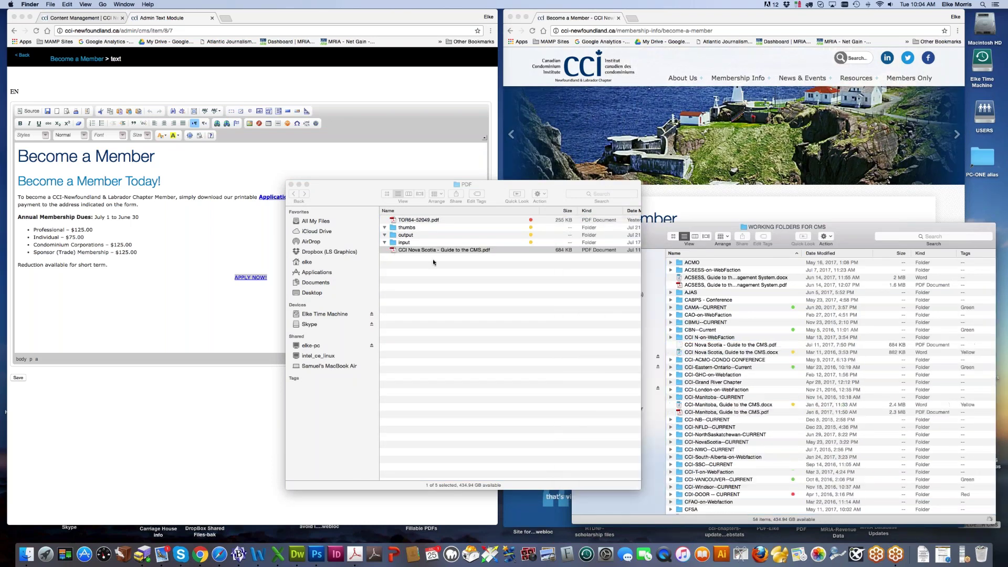
{"action": "left_click", "coordinate": [652, 230]}
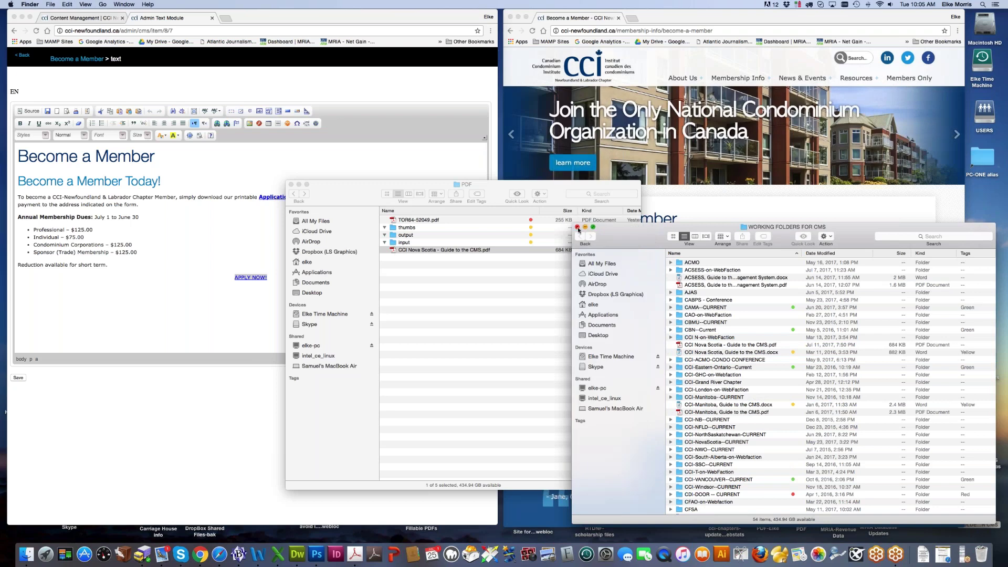
{"action": "left_click", "coordinate": [578, 228]}
{"action": "left_click_drag", "start_coordinate": [496, 188], "coordinate": [639, 213]}
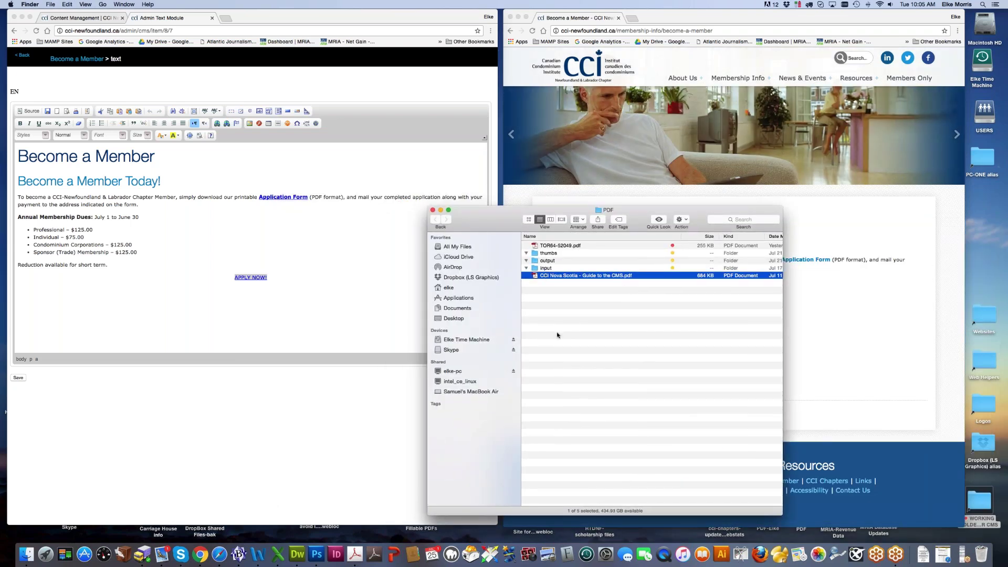
Upload CCI Nova Scotia - Guide to the CMS.pdf to the server as the Application Form link's file in the Become a Member text.
{"action": "left_click", "coordinate": [264, 224]}
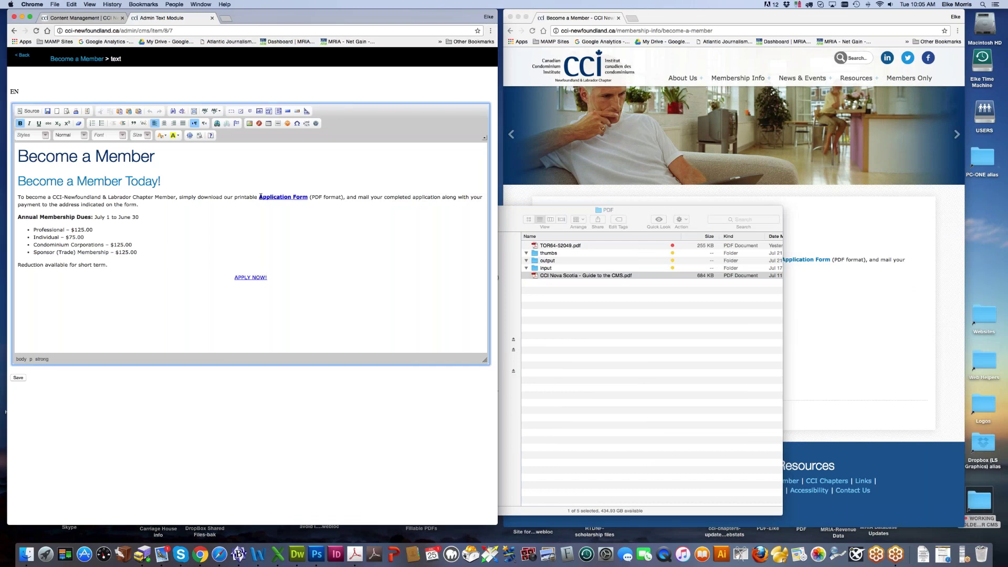
{"action": "left_click_drag", "start_coordinate": [260, 197], "coordinate": [308, 198]}
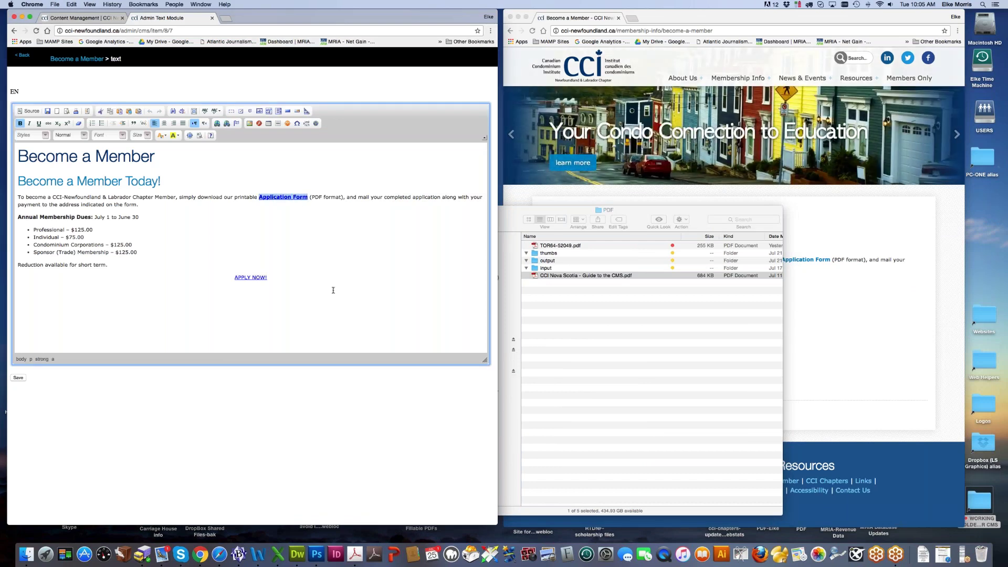
{"action": "left_click", "coordinate": [216, 126]}
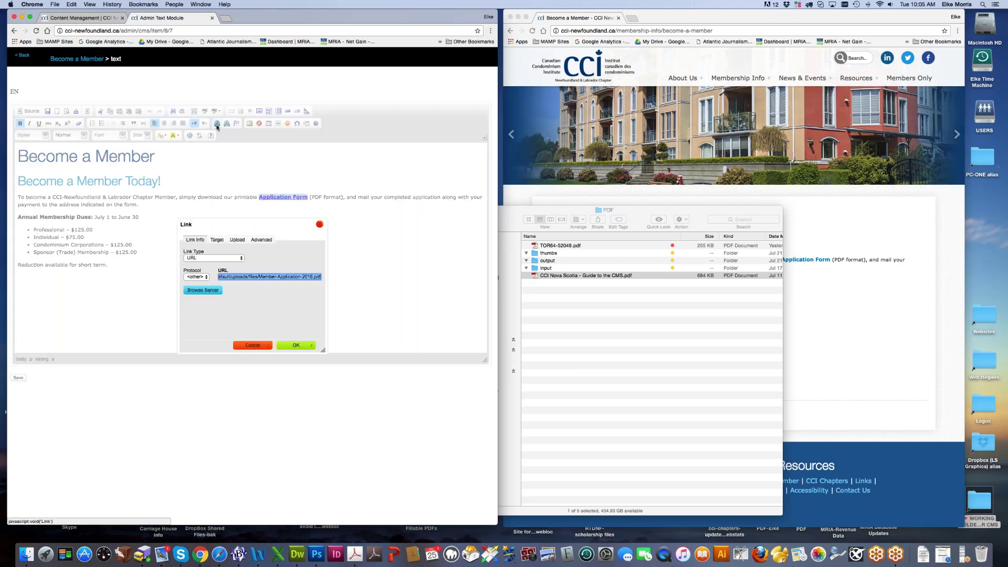
{"action": "left_click", "coordinate": [238, 240]}
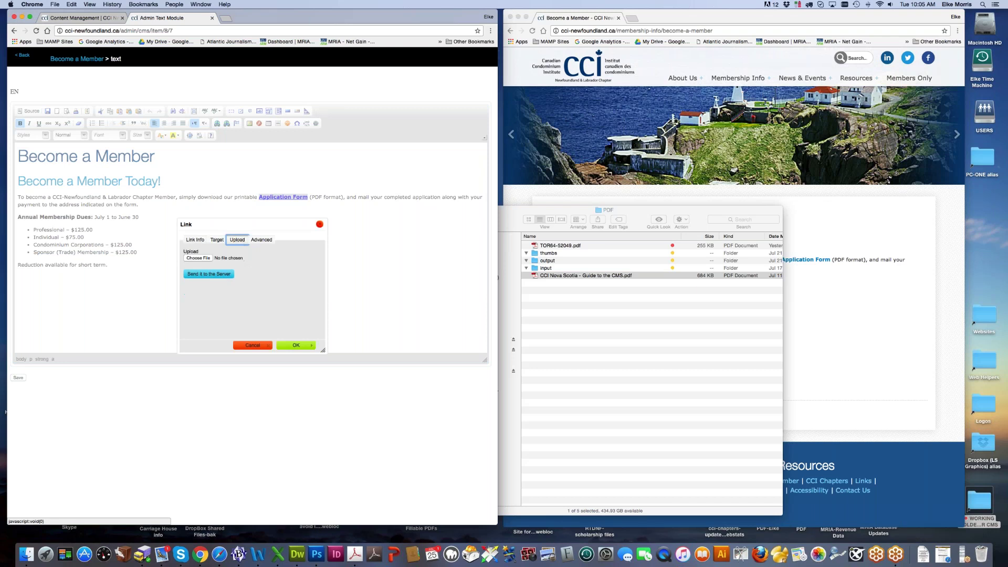
{"action": "left_click", "coordinate": [200, 258]}
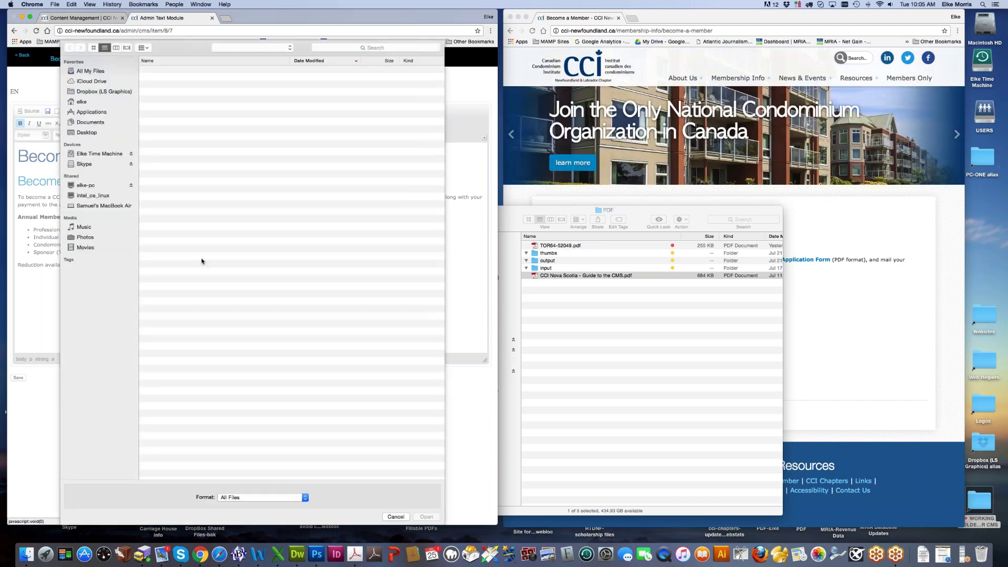
{"action": "double_click", "coordinate": [183, 100]}
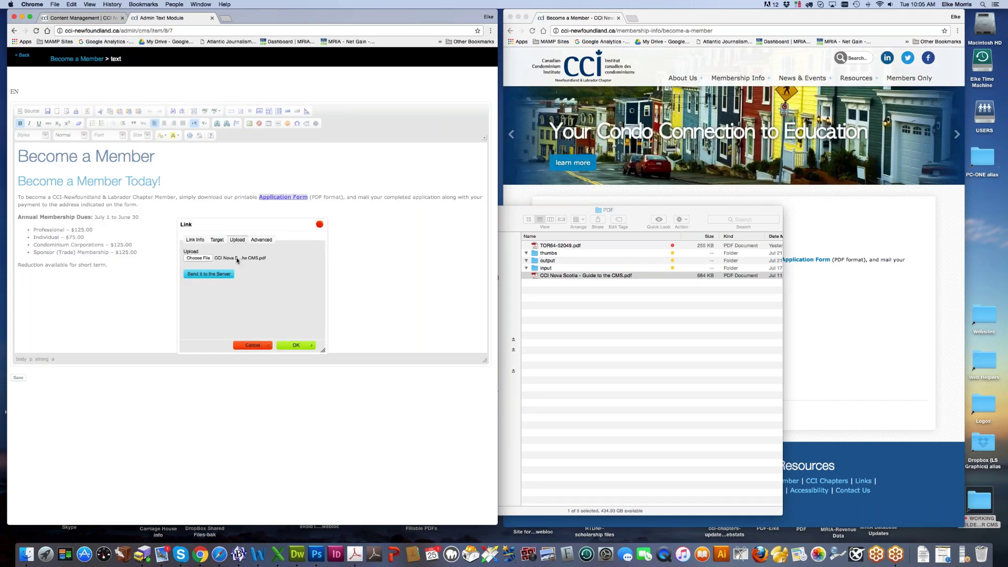
{"action": "left_click", "coordinate": [218, 274]}
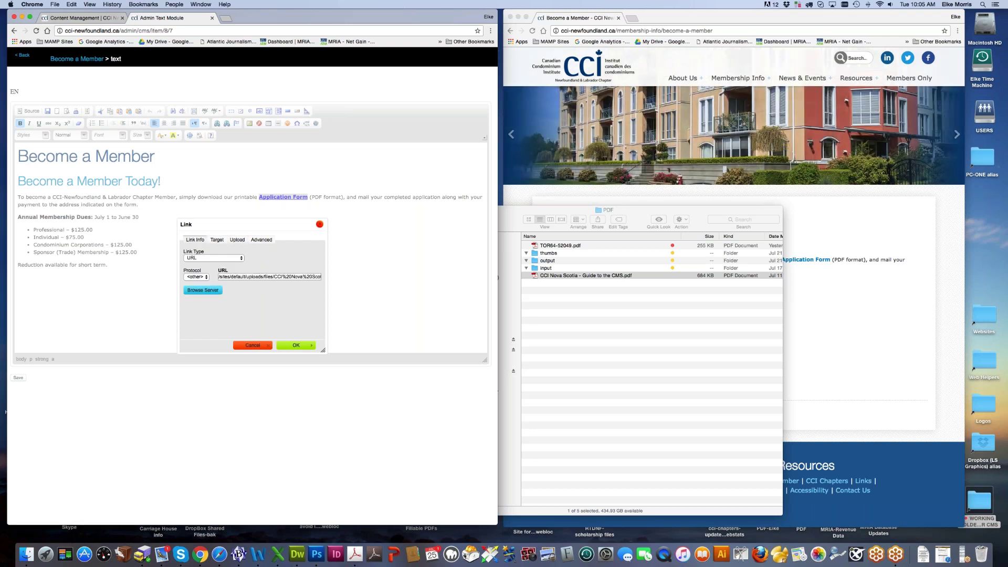
Set the Application Form link's target to New Window (_blank), confirm the link settings and save the text block.
{"action": "left_click", "coordinate": [220, 242]}
{"action": "left_click", "coordinate": [218, 258]}
{"action": "left_click", "coordinate": [219, 259]}
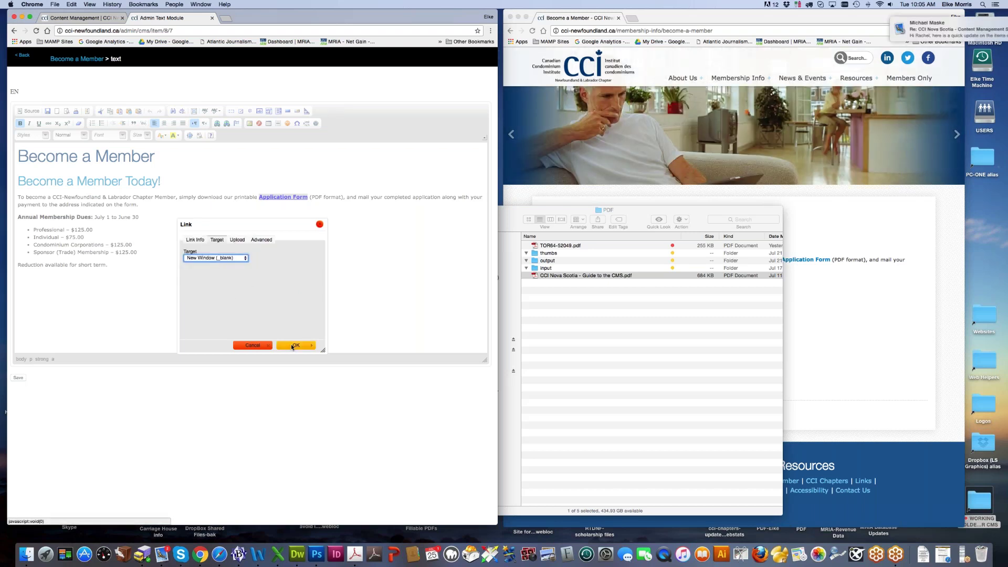
{"action": "left_click", "coordinate": [289, 345]}
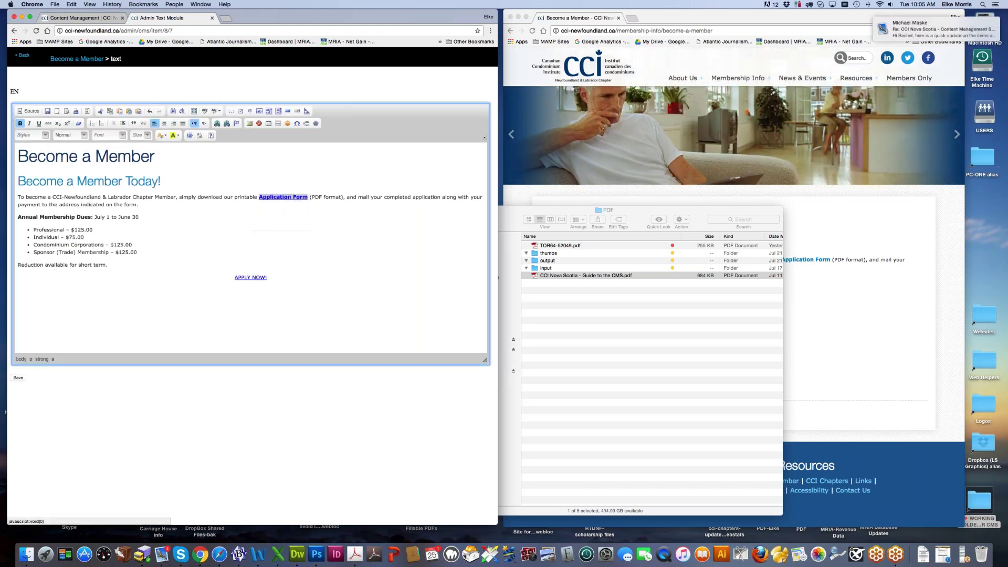
{"action": "left_click", "coordinate": [18, 378]}
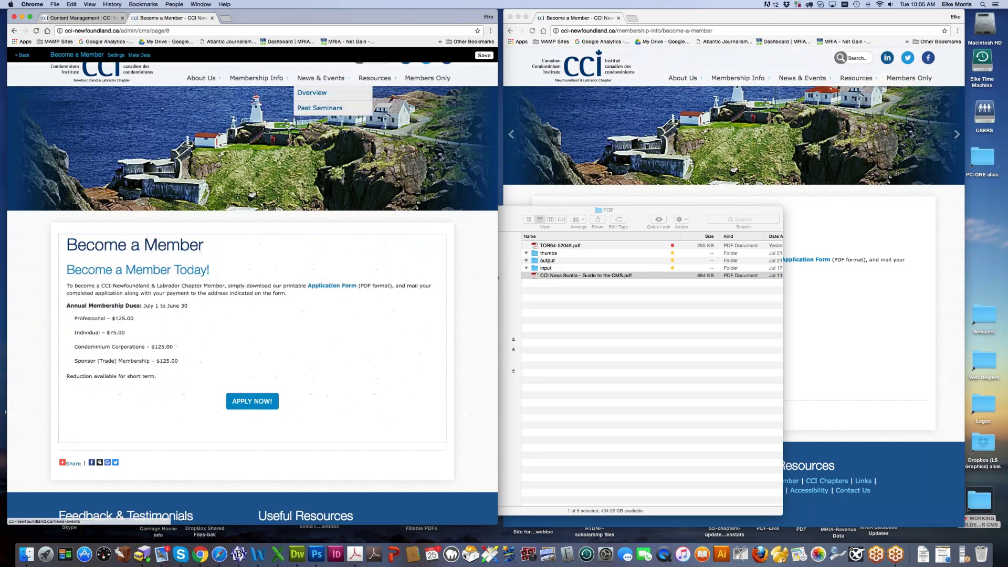
Open the live Become a Member page in a new tab and check the PDF behind its Application Form link.
{"action": "mouse_move", "coordinate": [260, 78]}
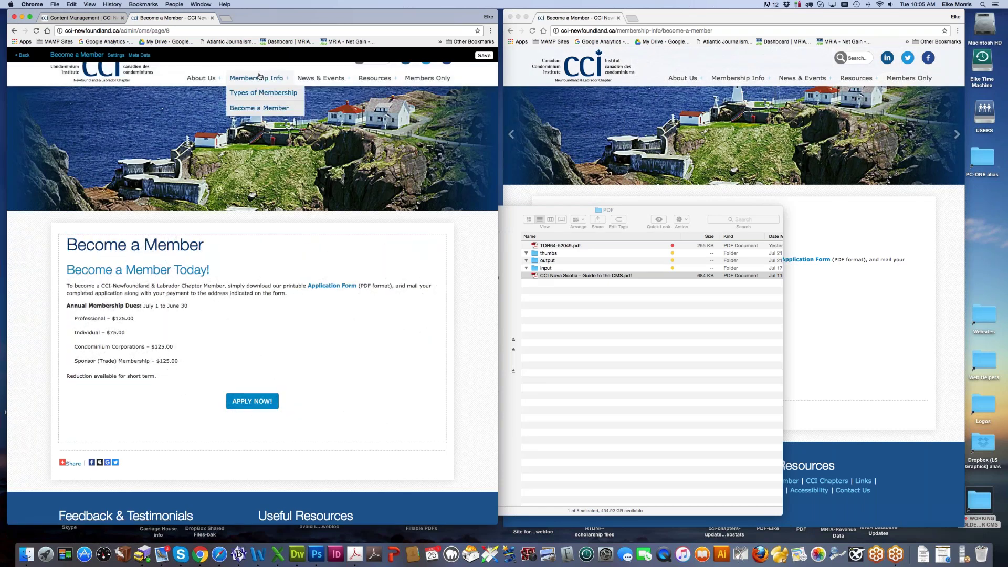
{"action": "right_click", "coordinate": [254, 110]}
{"action": "left_click", "coordinate": [284, 113]}
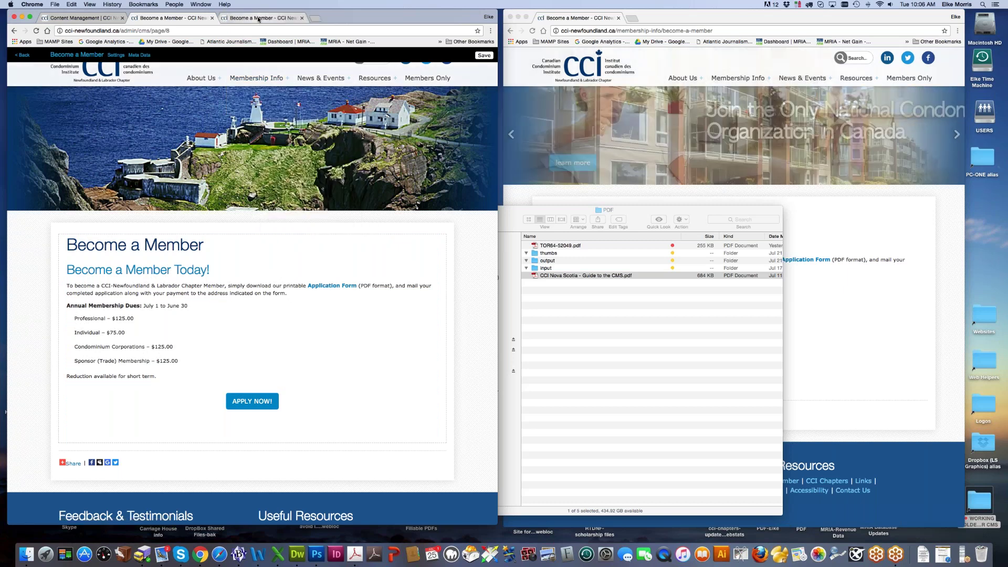
{"action": "left_click", "coordinate": [258, 19]}
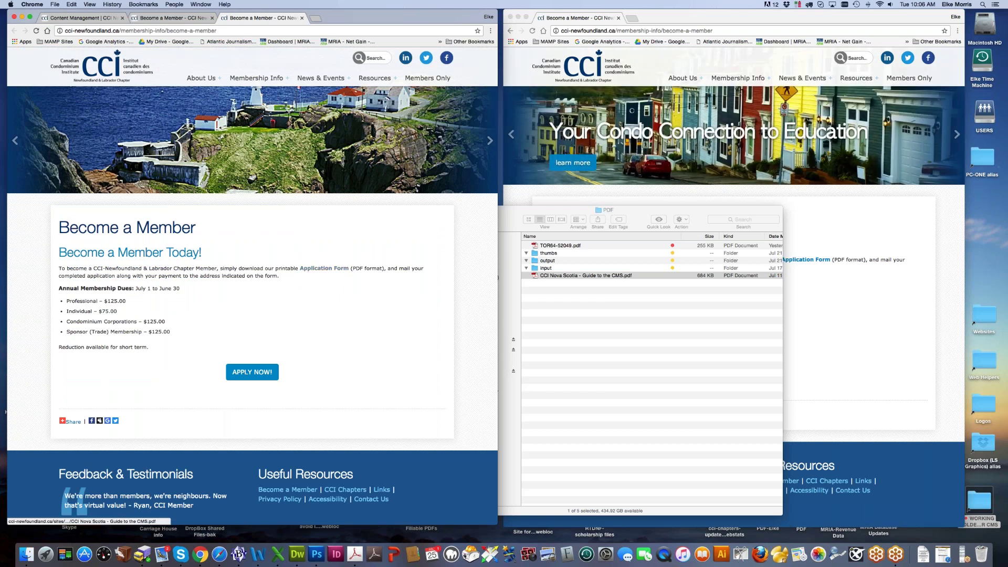
{"action": "left_click", "coordinate": [330, 270]}
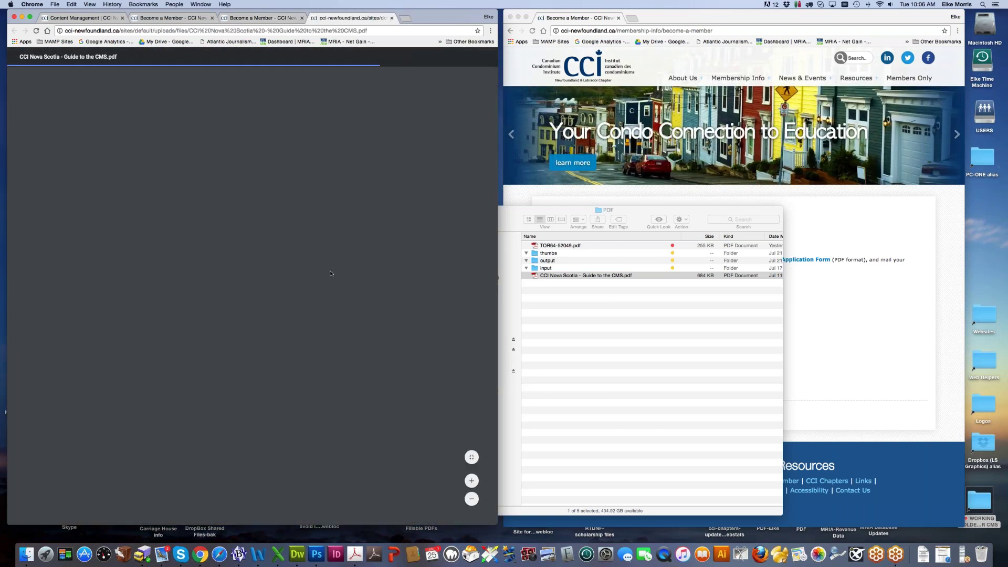
{"action": "scroll", "coordinate": [331, 274], "scroll_direction": "down", "scroll_amount": 10}
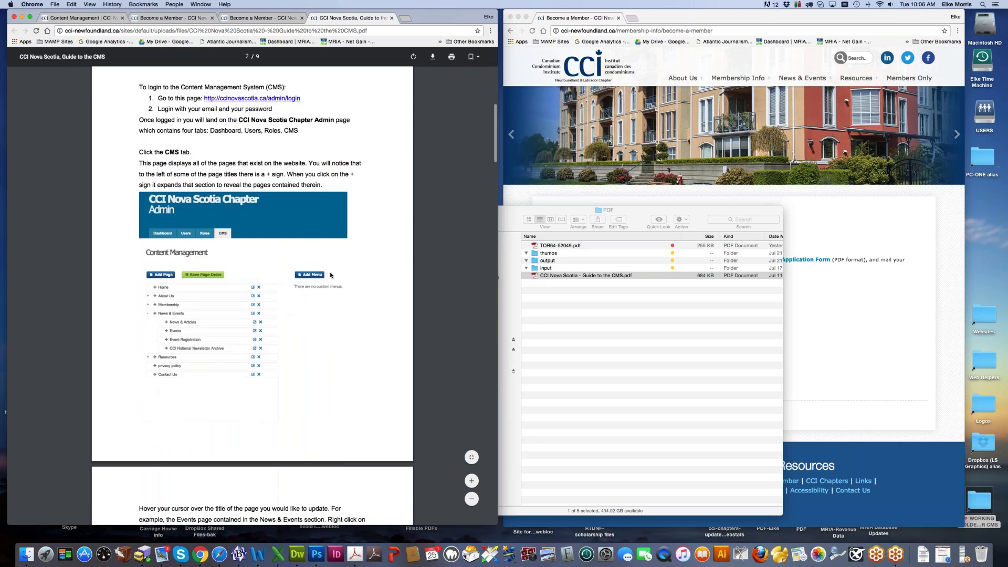
{"action": "scroll", "coordinate": [331, 275], "scroll_direction": "up", "scroll_amount": 10}
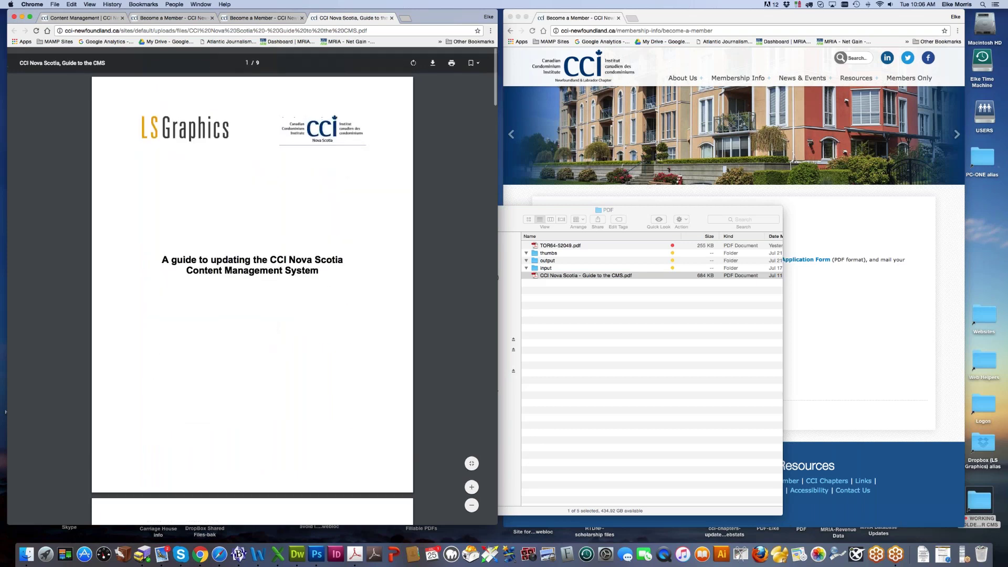
{"action": "left_click", "coordinate": [391, 18]}
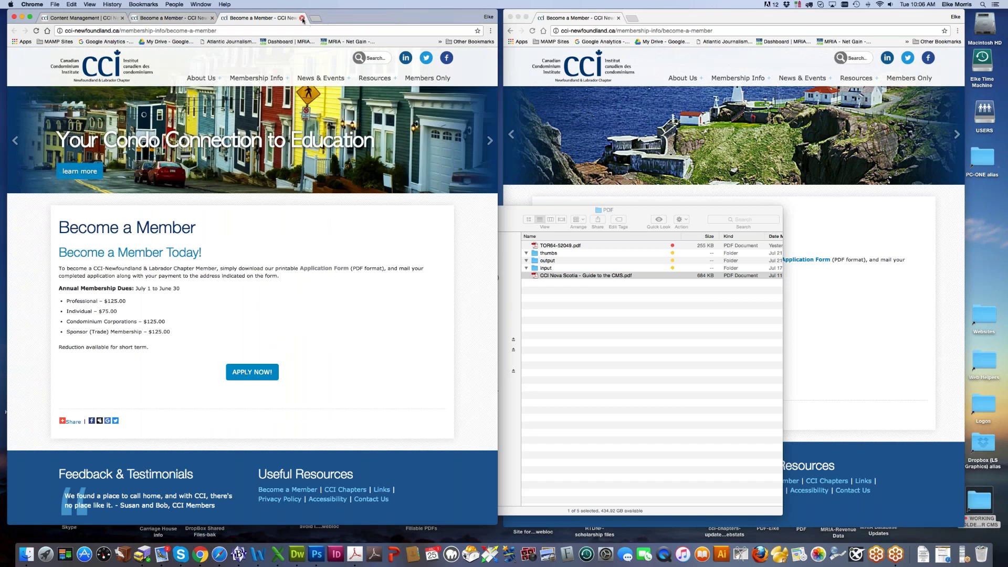
Reopen the Become a Member text block in the CMS and copy the APPLY NOW! link's URL without changing that link.
{"action": "left_click", "coordinate": [173, 18]}
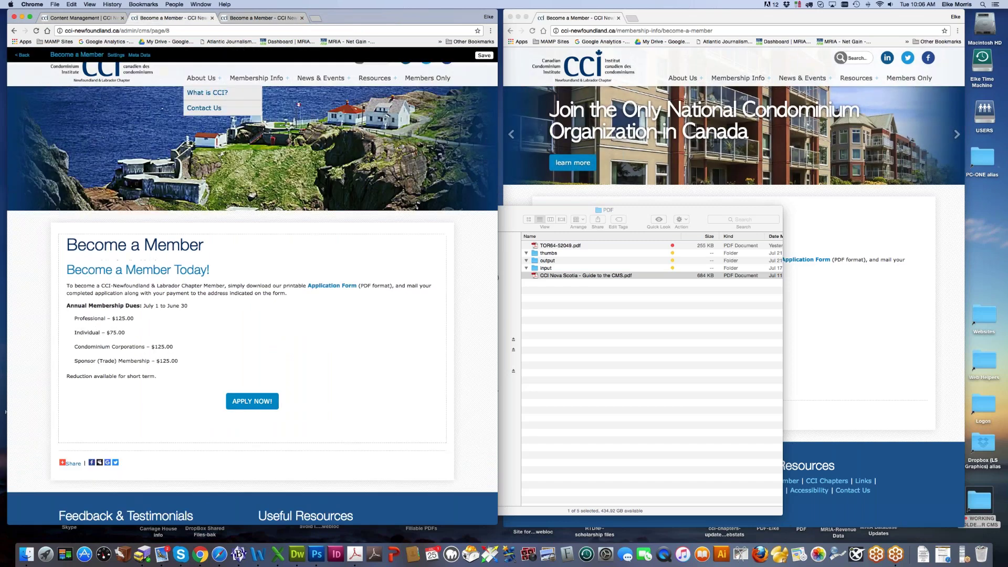
{"action": "left_click", "coordinate": [249, 382]}
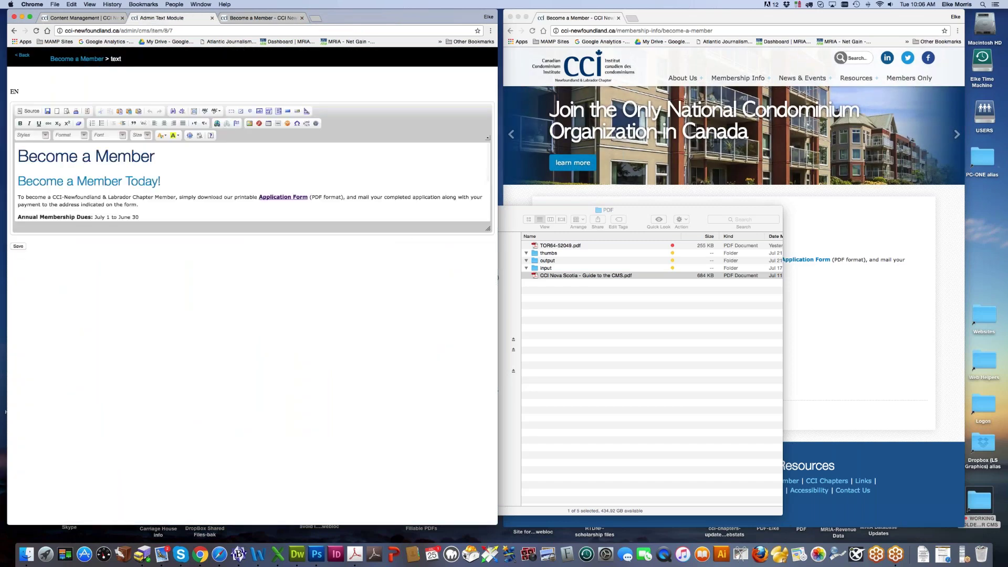
{"action": "left_click_drag", "start_coordinate": [488, 229], "coordinate": [472, 332]}
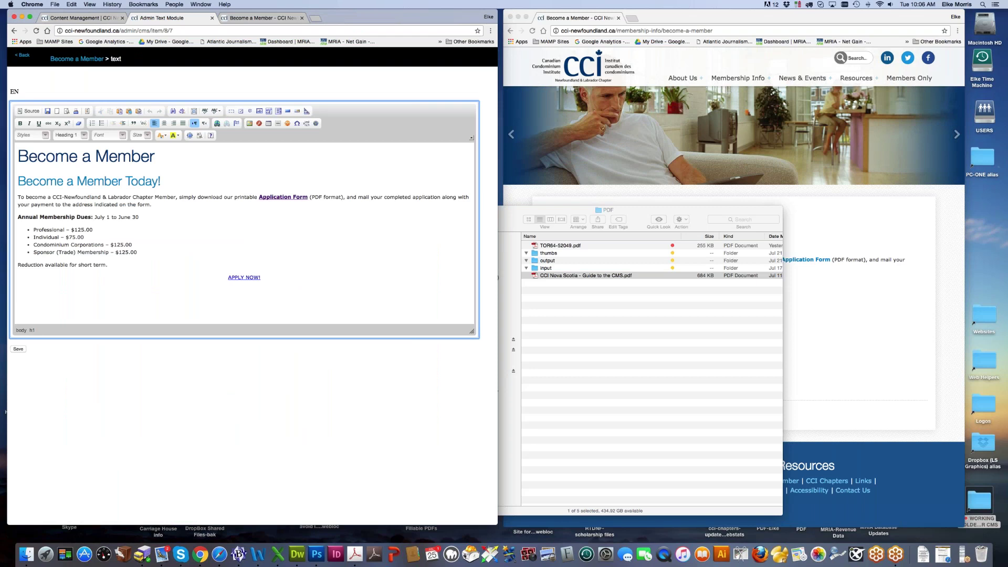
{"action": "double_click", "coordinate": [235, 279]}
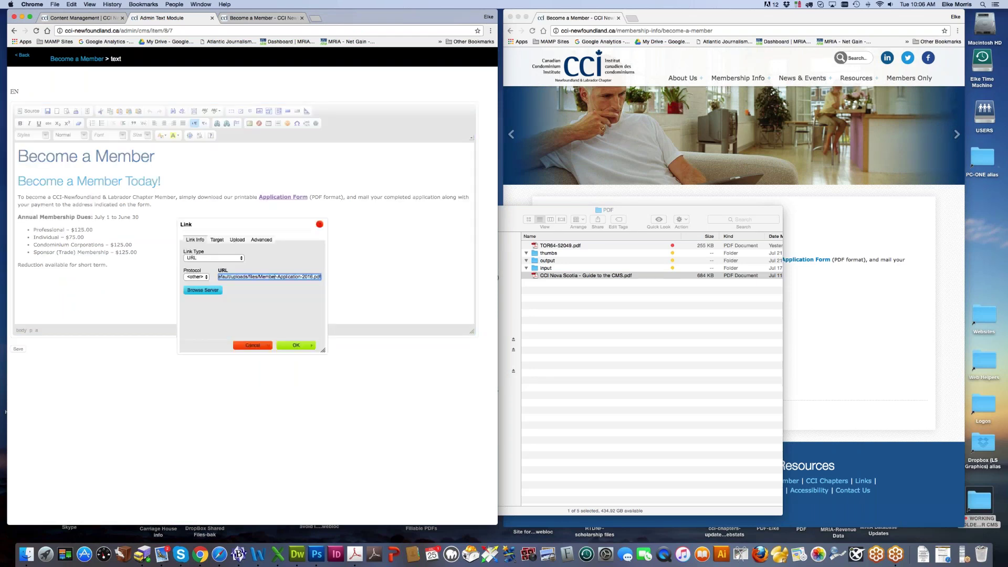
{"action": "left_click", "coordinate": [253, 345]}
Replace the Application Form link's URL with the copied address of Member-Application-2016.pdf and save the text block.
{"action": "left_click_drag", "start_coordinate": [259, 197], "coordinate": [303, 195]}
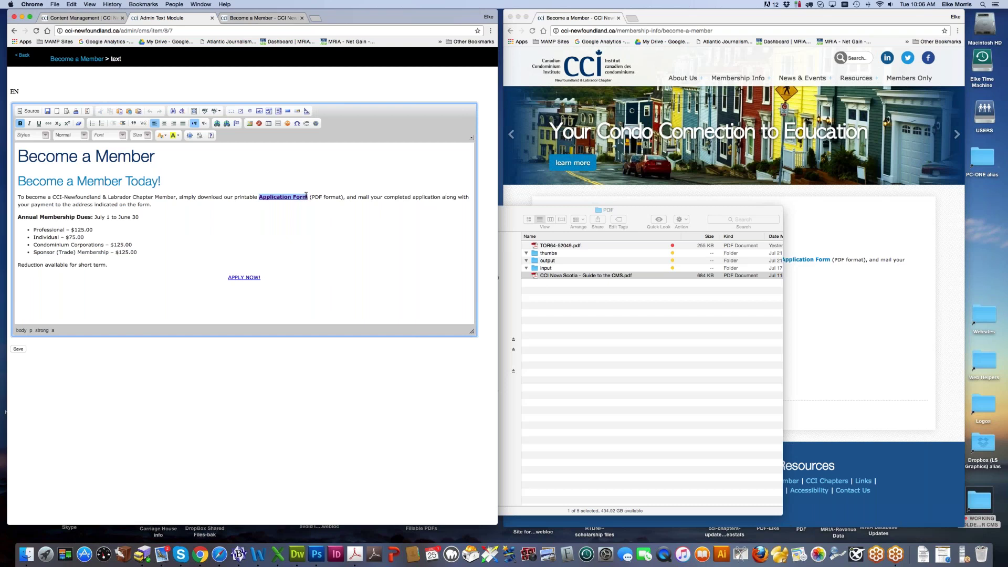
{"action": "left_click", "coordinate": [217, 123]}
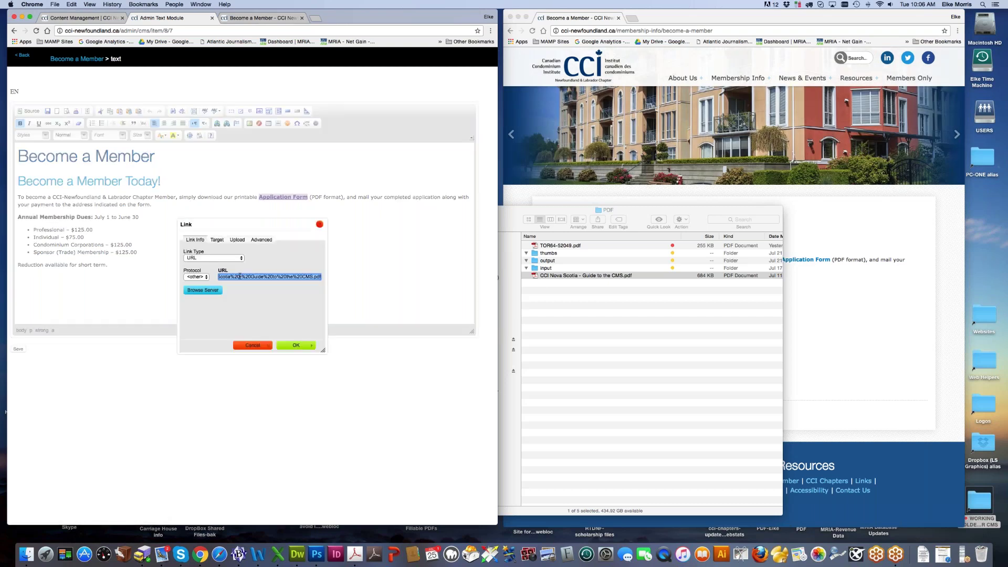
{"action": "key", "text": "super+v"}
{"action": "left_click", "coordinate": [295, 347]}
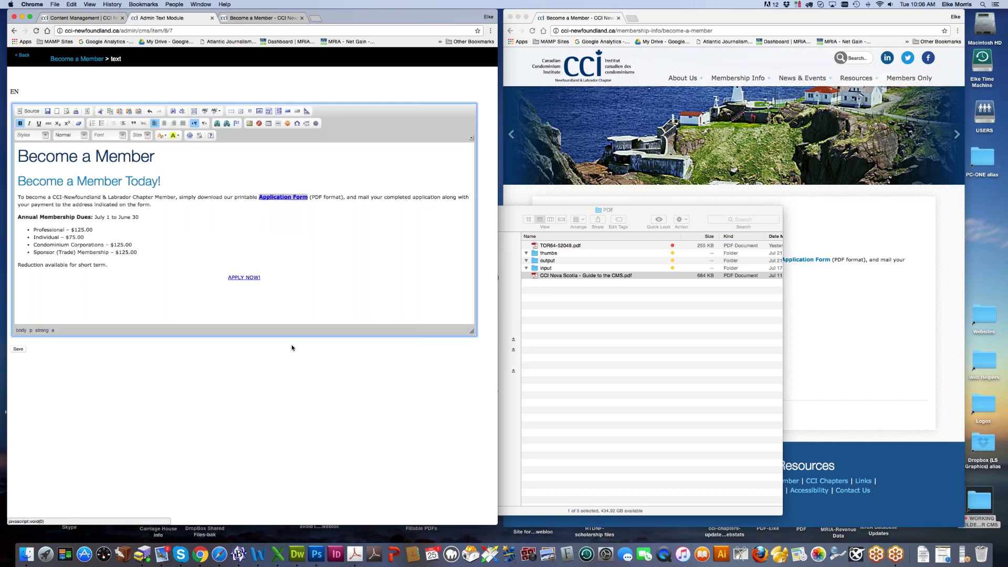
{"action": "left_click", "coordinate": [18, 349]}
Reload the live Become a Member page, check the PDF behind its Application Form link and close the PDF.
{"action": "left_click", "coordinate": [262, 18]}
{"action": "left_click", "coordinate": [37, 31]}
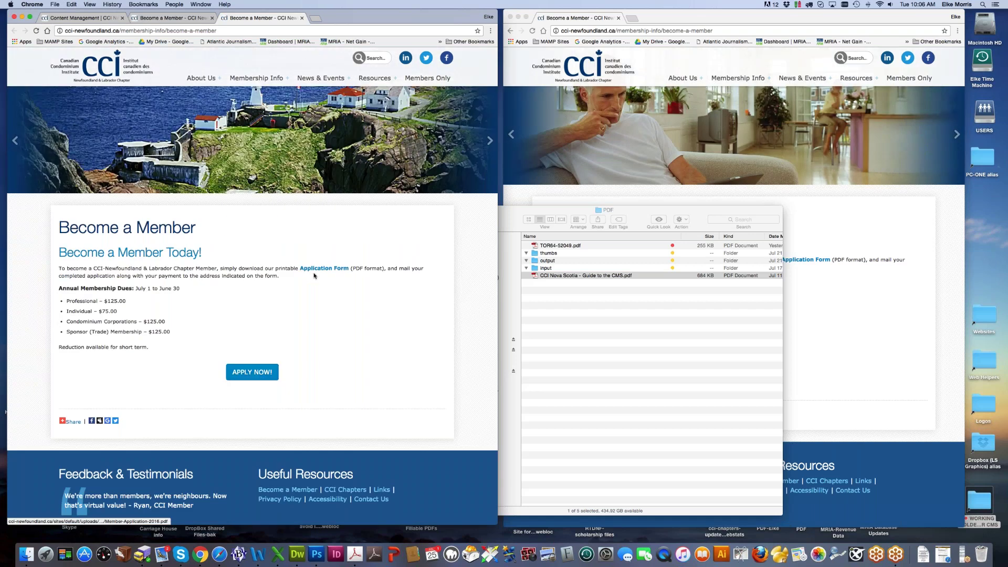
{"action": "left_click", "coordinate": [314, 275]}
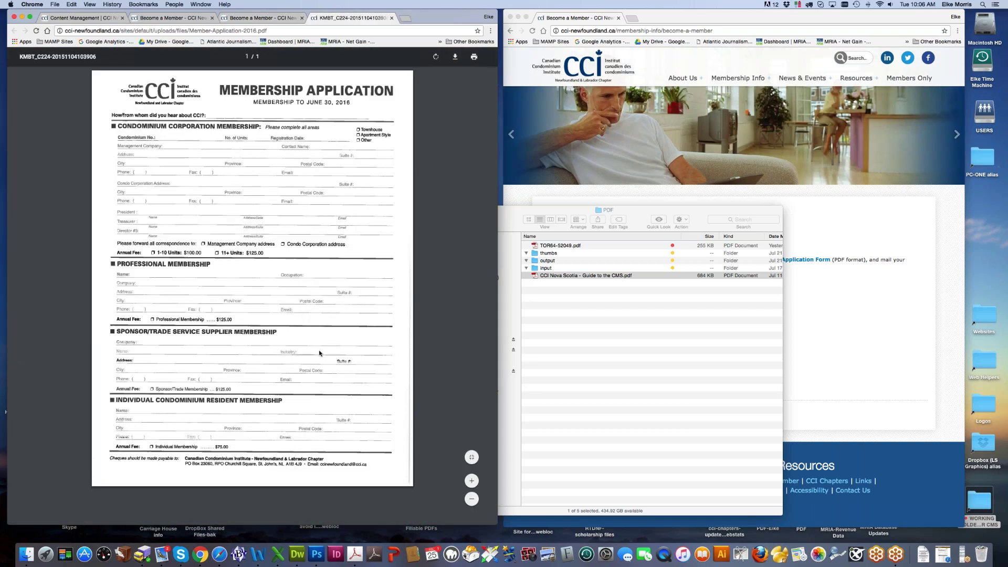
{"action": "left_click", "coordinate": [391, 18]}
{"action": "left_click", "coordinate": [839, 228]}
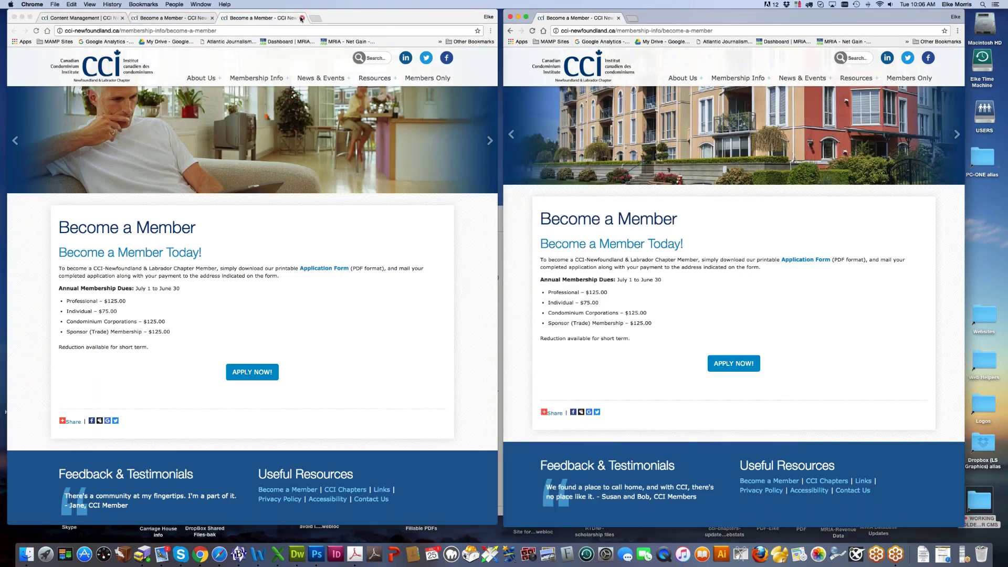
Close the tab with the live Become a Member page and reopen the page's text block in the CMS editor.
{"action": "left_click", "coordinate": [301, 19]}
{"action": "mouse_move", "coordinate": [328, 351]}
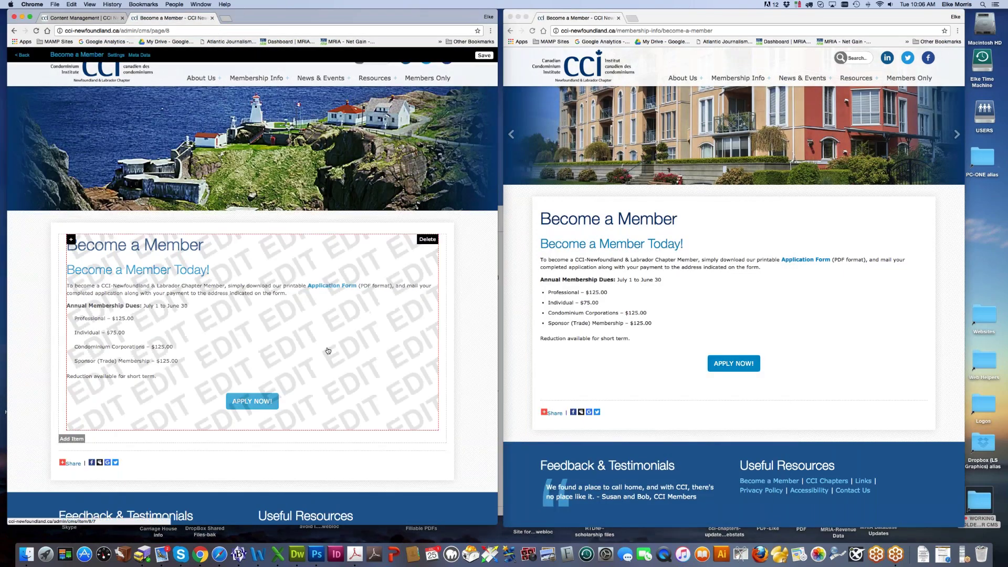
{"action": "left_click", "coordinate": [336, 316]}
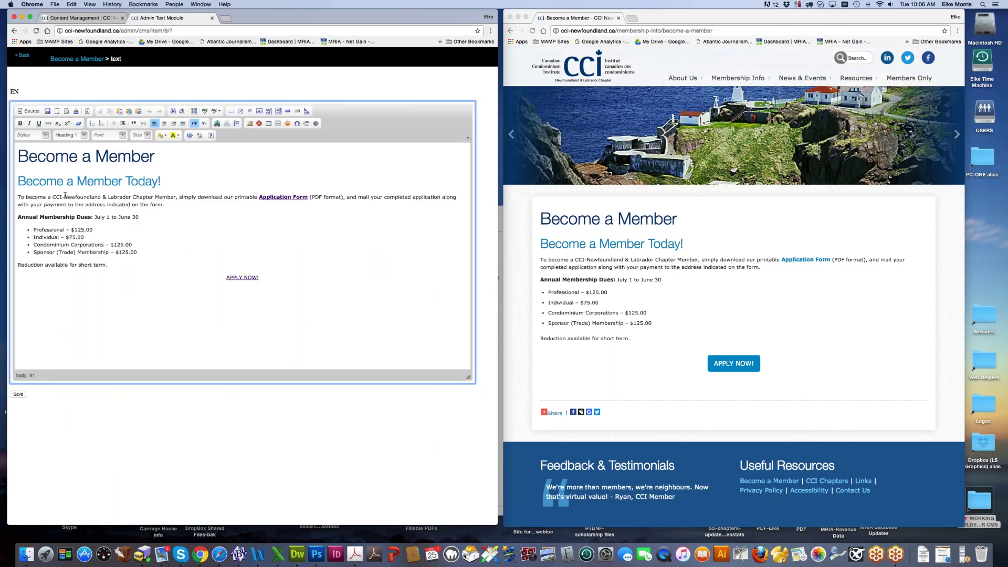
{"action": "left_click_drag", "start_coordinate": [52, 197], "coordinate": [131, 196]}
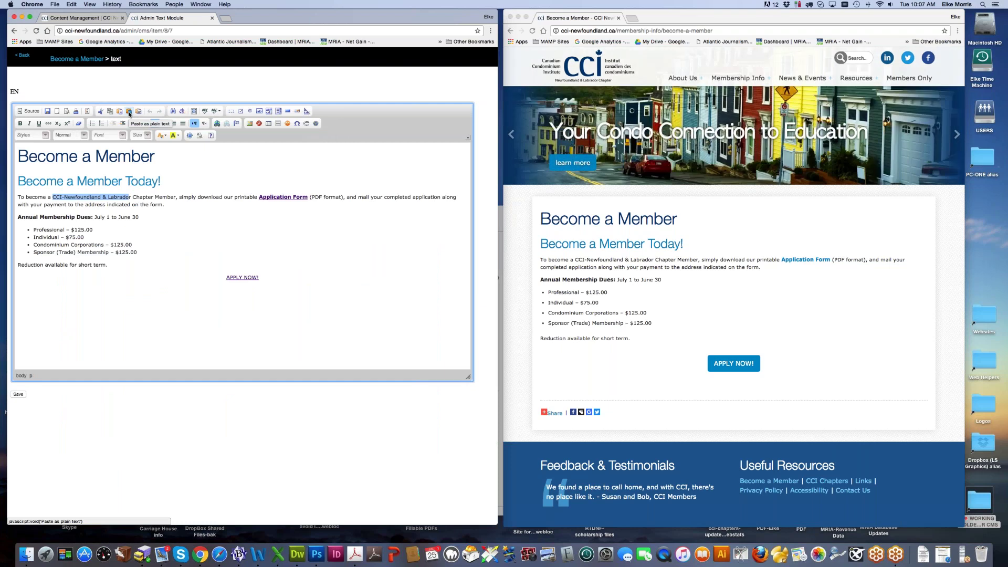
{"action": "left_click", "coordinate": [188, 228]}
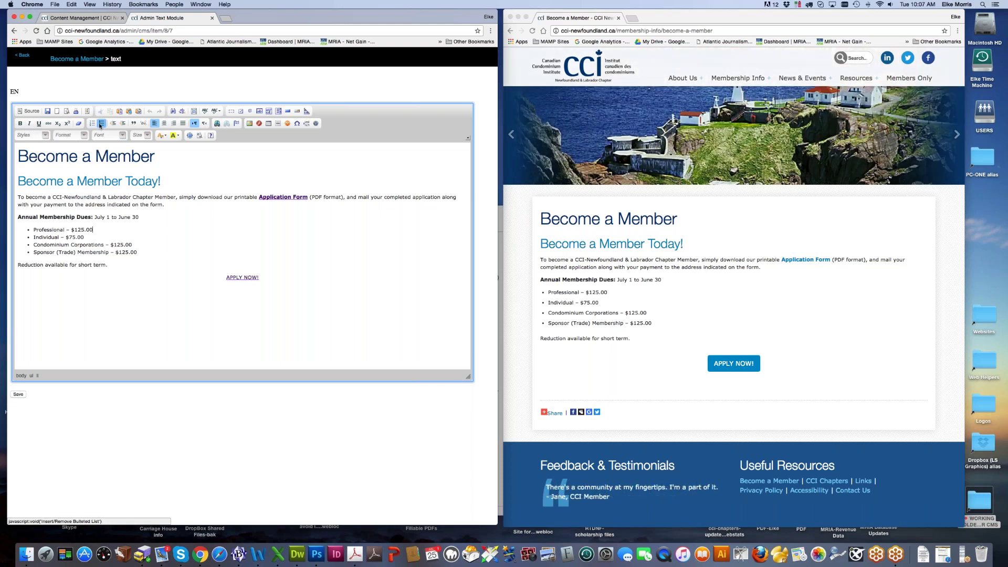
Indent the Annual Membership Dues line one level and outdent it again.
{"action": "left_click", "coordinate": [70, 217]}
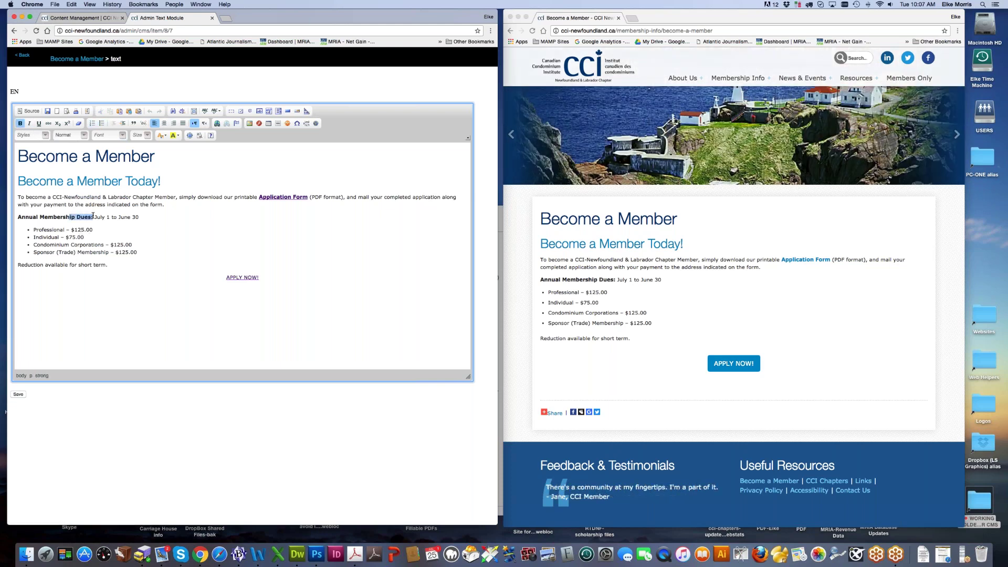
{"action": "left_click", "coordinate": [122, 123]}
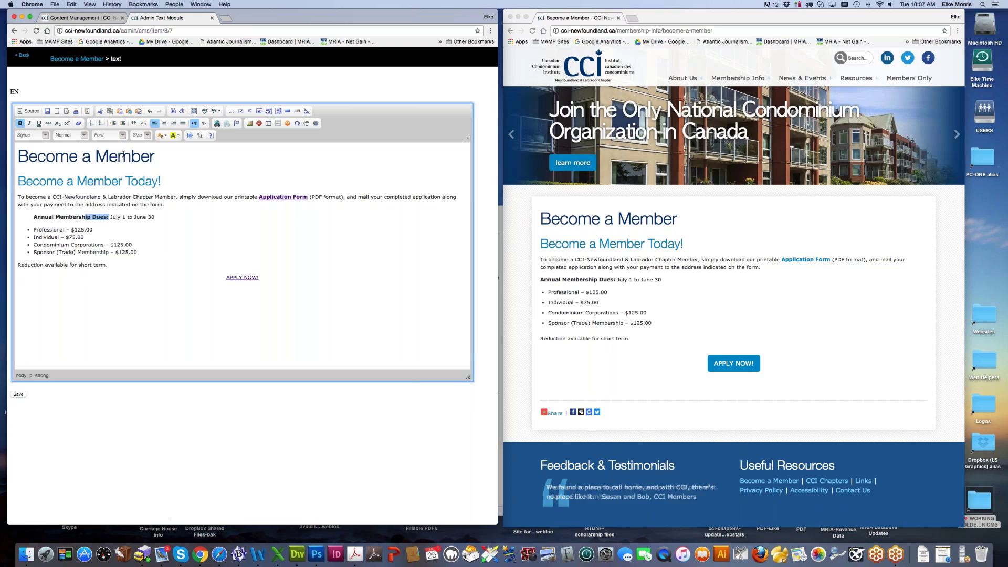
{"action": "left_click", "coordinate": [114, 124]}
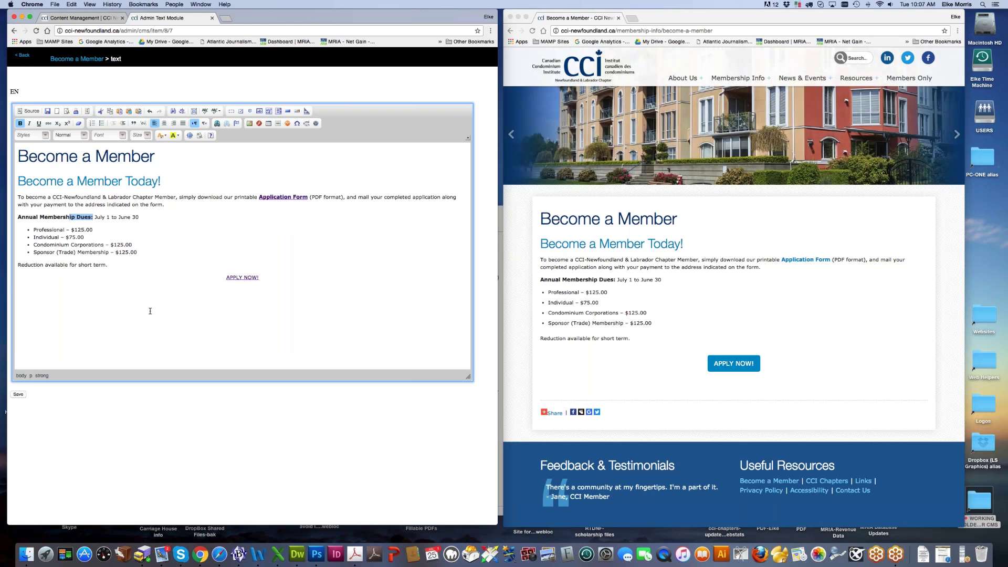
View the HTML source of the Become a Member text block and return to the visual editing view.
{"action": "left_click", "coordinate": [30, 112]}
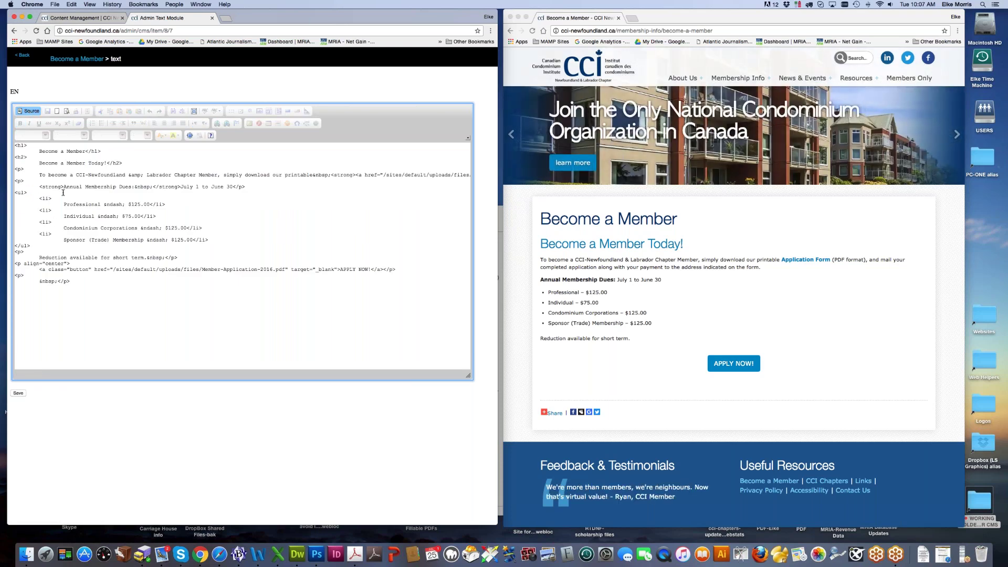
{"action": "left_click", "coordinate": [37, 111]}
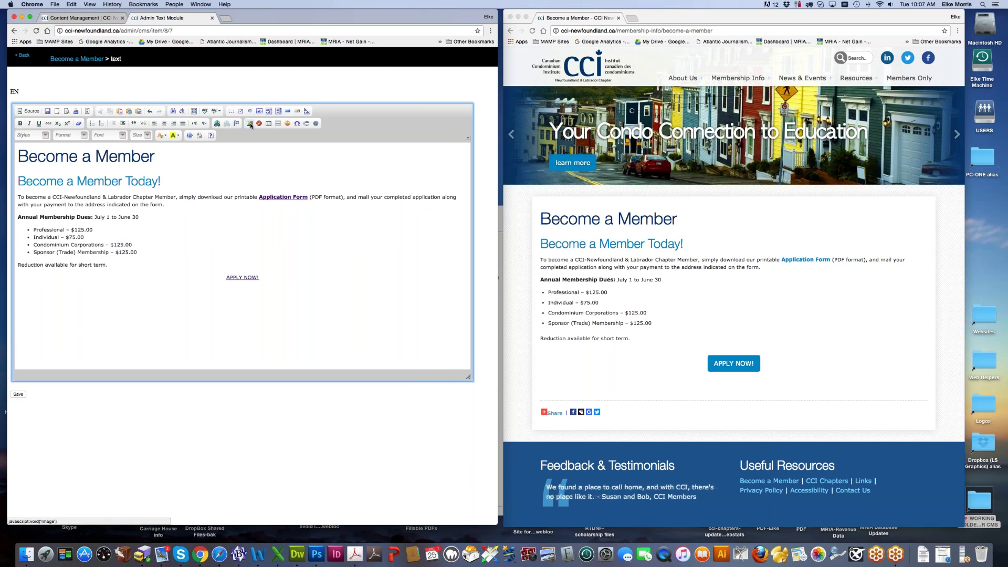
{"action": "left_click", "coordinate": [244, 170]}
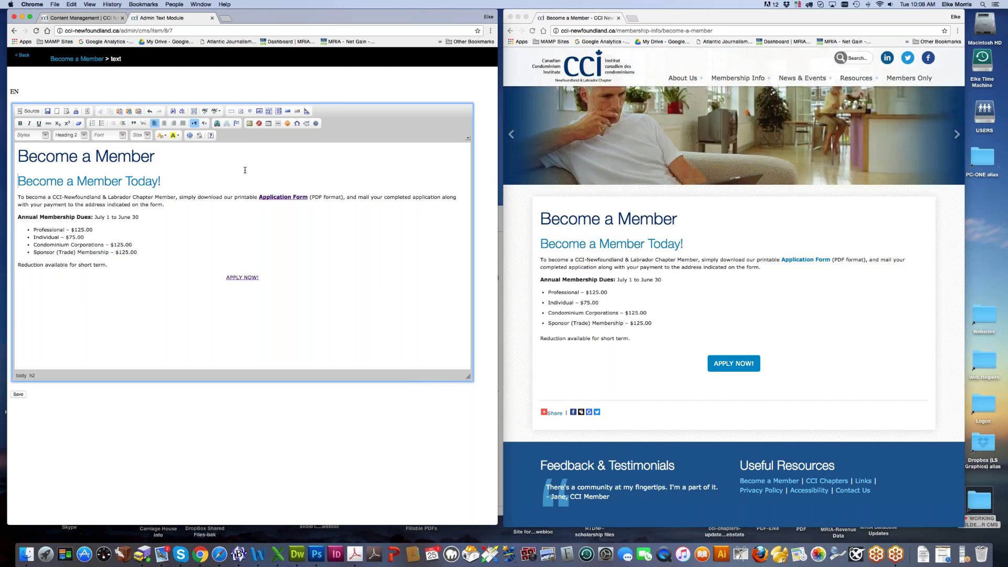
Open the live Contact Us page under About Us and look through its Board of Directors tables.
{"action": "left_click", "coordinate": [688, 18]}
{"action": "mouse_move", "coordinate": [690, 86]}
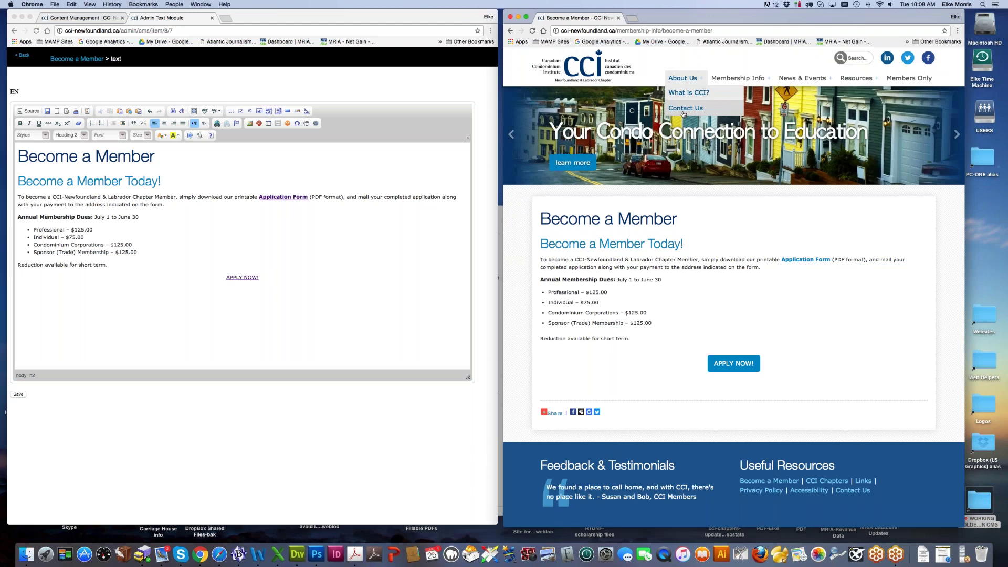
{"action": "left_click", "coordinate": [683, 109]}
{"action": "scroll", "coordinate": [734, 315], "scroll_direction": "down", "scroll_amount": 10}
{"action": "scroll", "coordinate": [734, 315], "scroll_direction": "up", "scroll_amount": 8}
{"action": "mouse_move", "coordinate": [717, 79]}
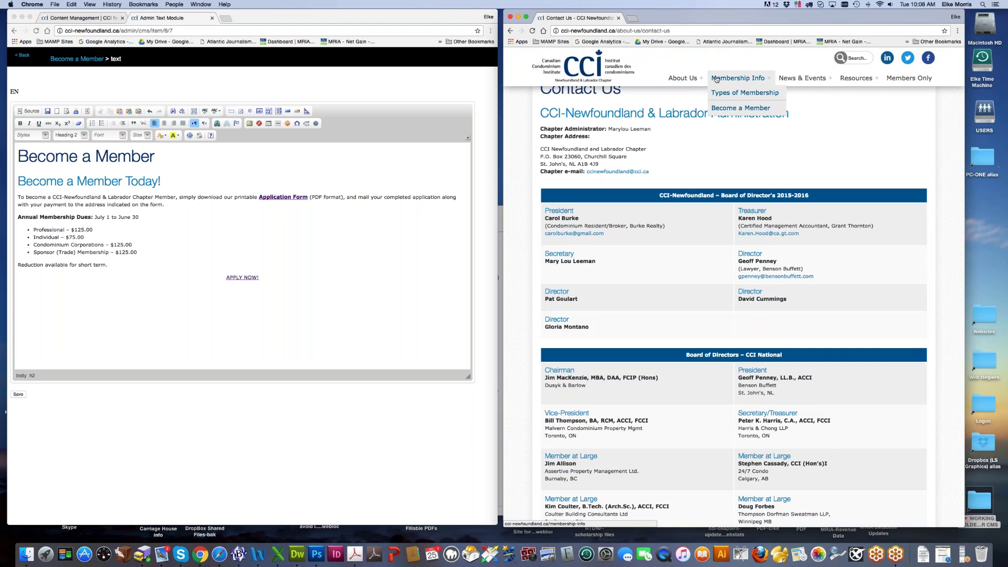
{"action": "mouse_move", "coordinate": [855, 79]}
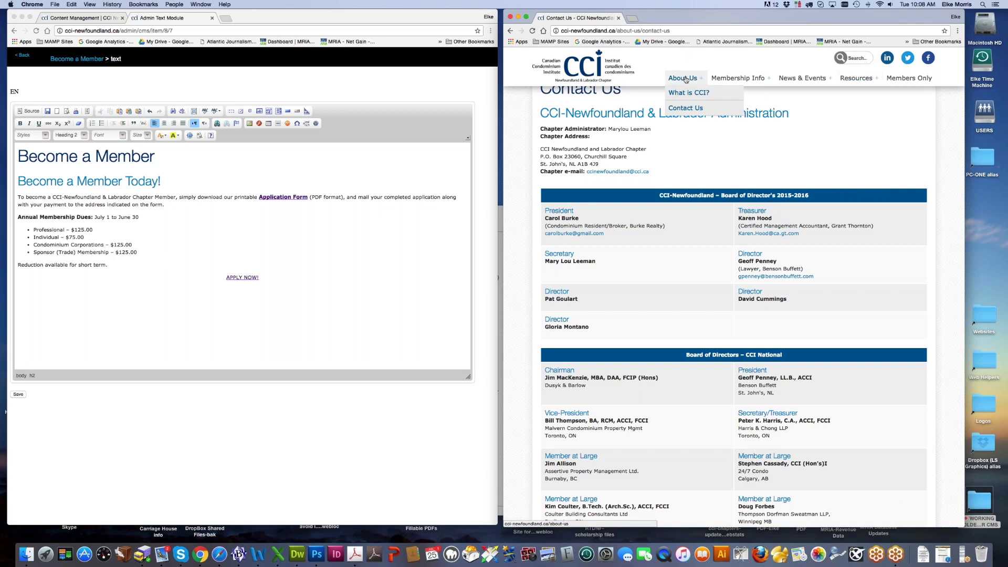
Look over the live What is CCI? page and revisit the Contact Us page to compare their content layouts.
{"action": "left_click", "coordinate": [684, 93]}
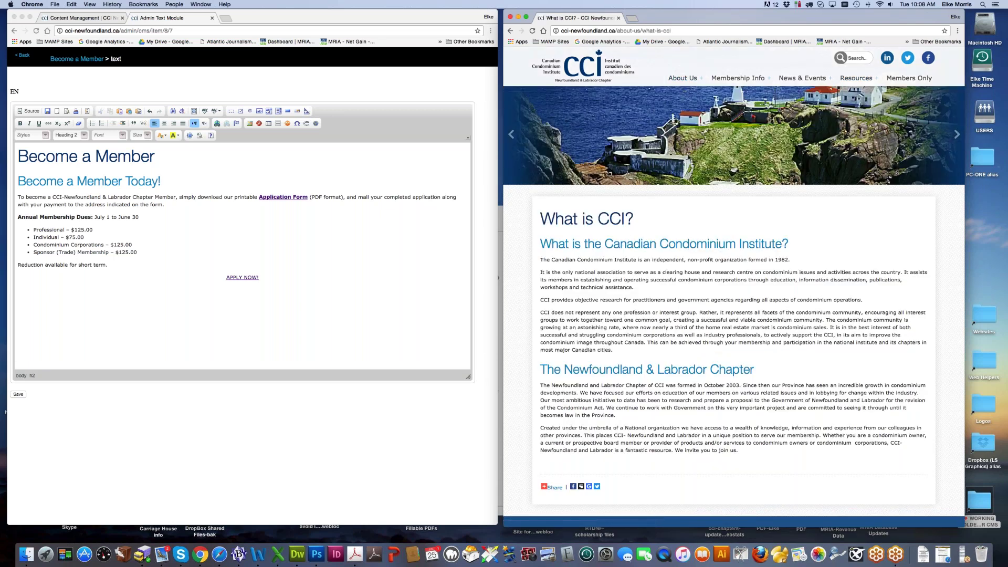
{"action": "scroll", "coordinate": [687, 103], "scroll_direction": "down", "scroll_amount": 5}
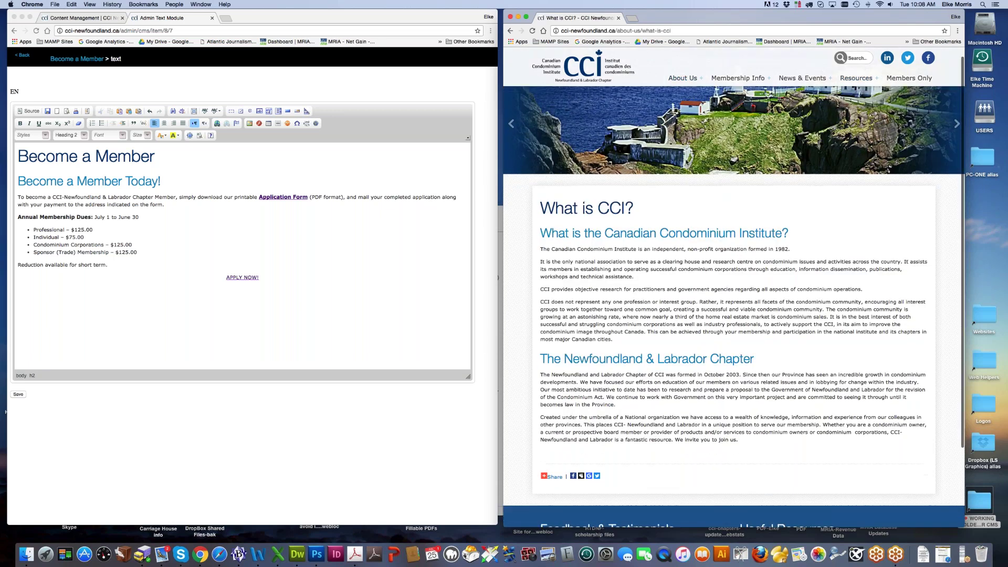
{"action": "mouse_move", "coordinate": [683, 79]}
{"action": "left_click", "coordinate": [685, 109]}
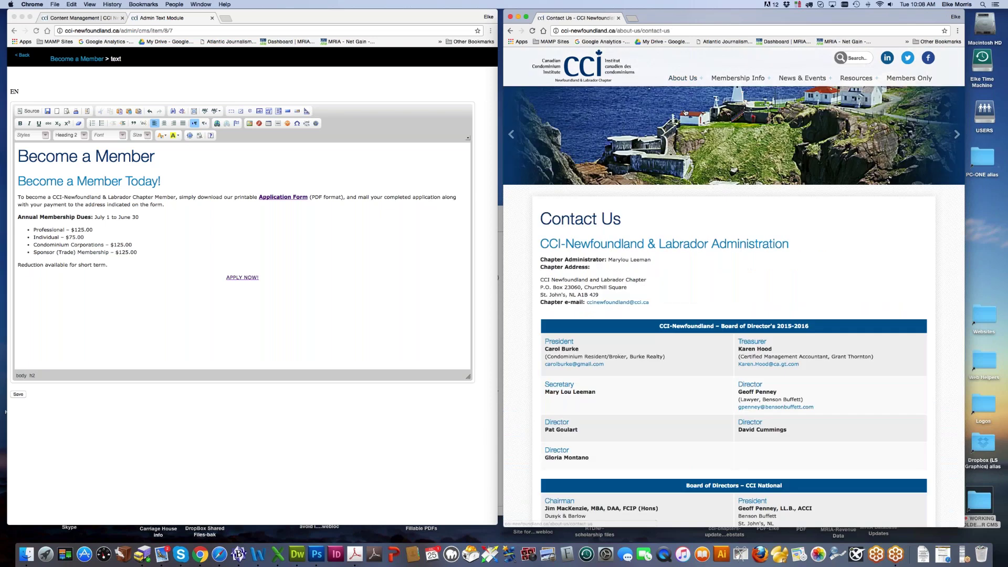
{"action": "scroll", "coordinate": [686, 112], "scroll_direction": "down", "scroll_amount": 10}
{"action": "scroll", "coordinate": [685, 113], "scroll_direction": "up", "scroll_amount": 10}
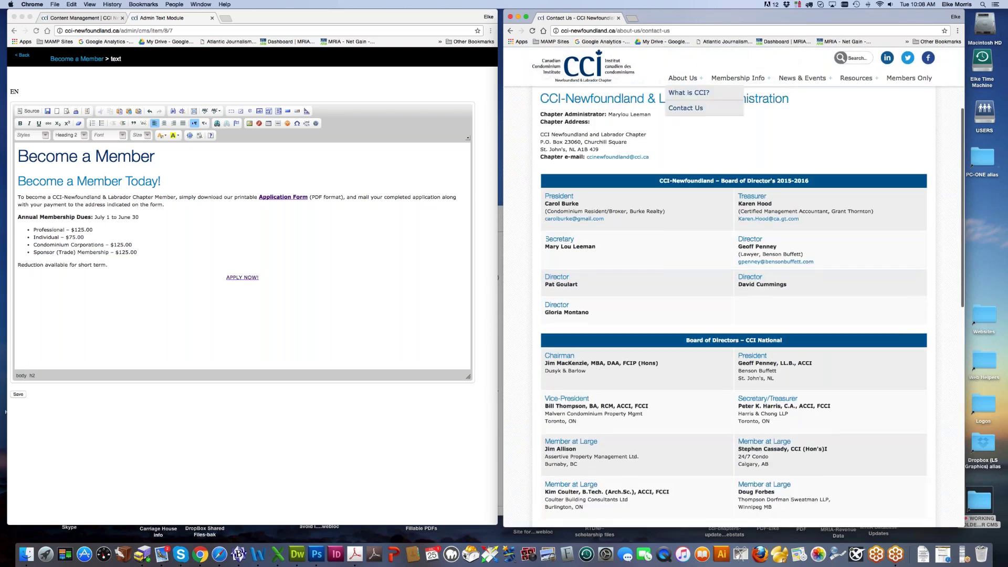
Open the live News & Events Overview page at the Canadian Condominium Annual Awards photos and make the browser window slightly narrower.
{"action": "mouse_move", "coordinate": [792, 78]}
{"action": "left_click", "coordinate": [793, 93]}
{"action": "scroll", "coordinate": [730, 199], "scroll_direction": "down", "scroll_amount": 6}
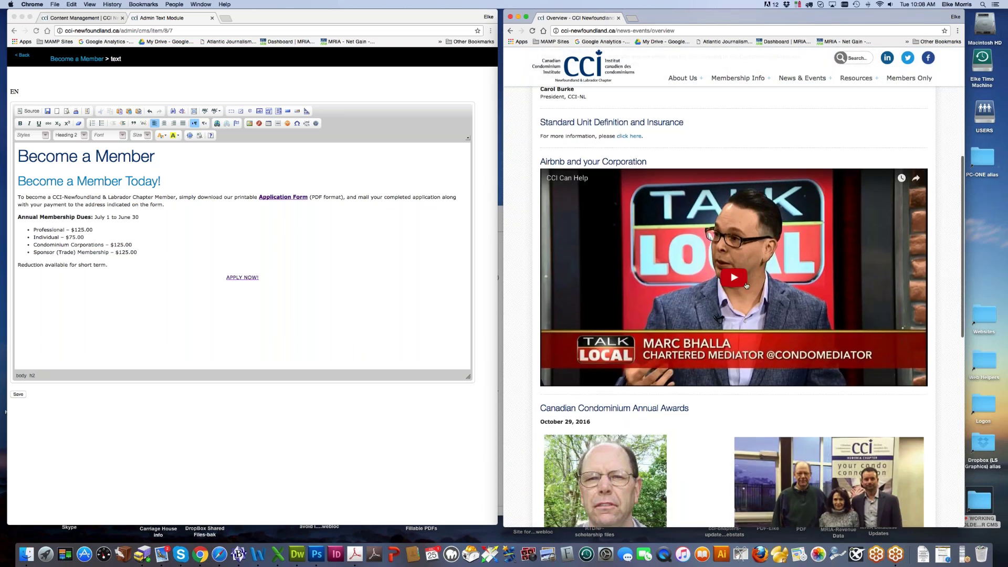
{"action": "scroll", "coordinate": [746, 285], "scroll_direction": "down", "scroll_amount": 4}
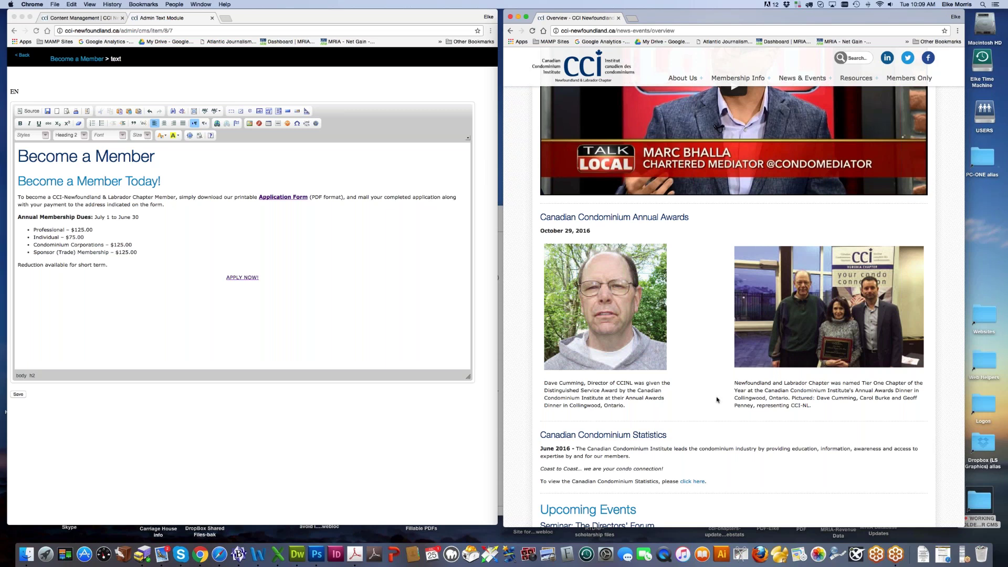
{"action": "mouse_move", "coordinate": [965, 527]}
{"action": "left_mouse_down"}
{"action": "mouse_move", "coordinate": [664, 526]}
{"action": "mouse_move", "coordinate": [945, 525]}
{"action": "left_mouse_up"}
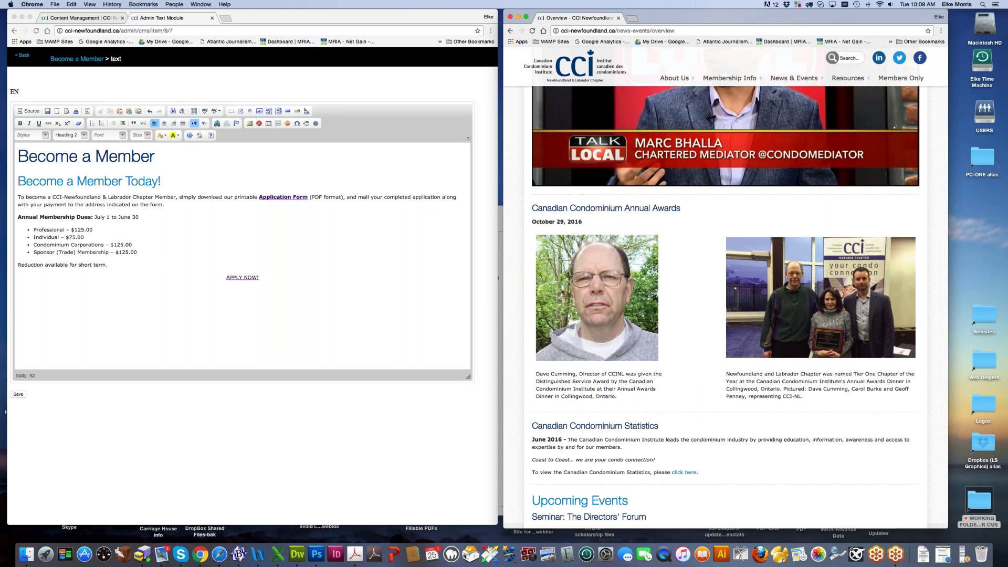
Switch to Photoshop and create a new 1023 × 329 pixel document with the resolution set to 72 pixels/inch.
{"action": "left_click", "coordinate": [316, 555]}
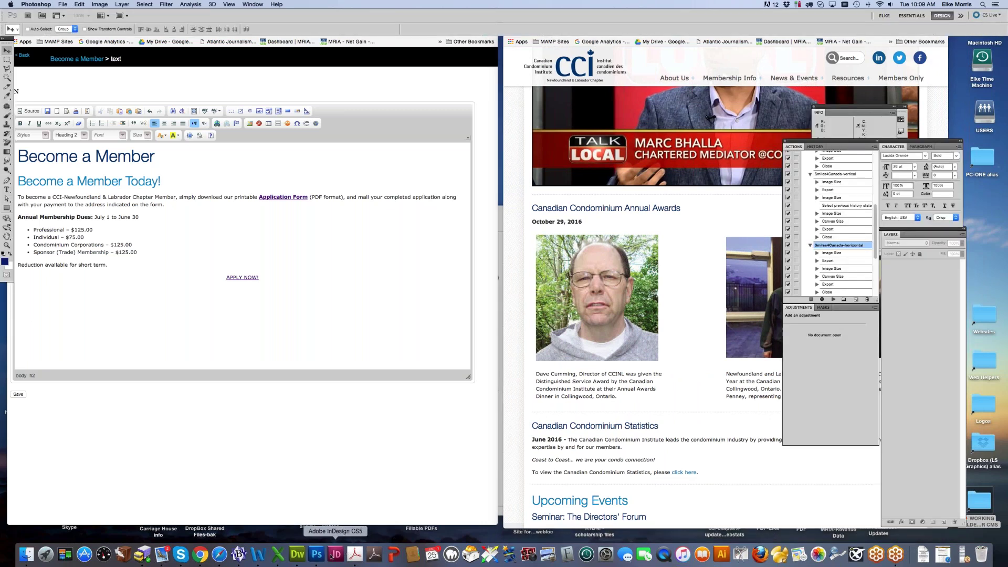
{"action": "left_click", "coordinate": [62, 4]}
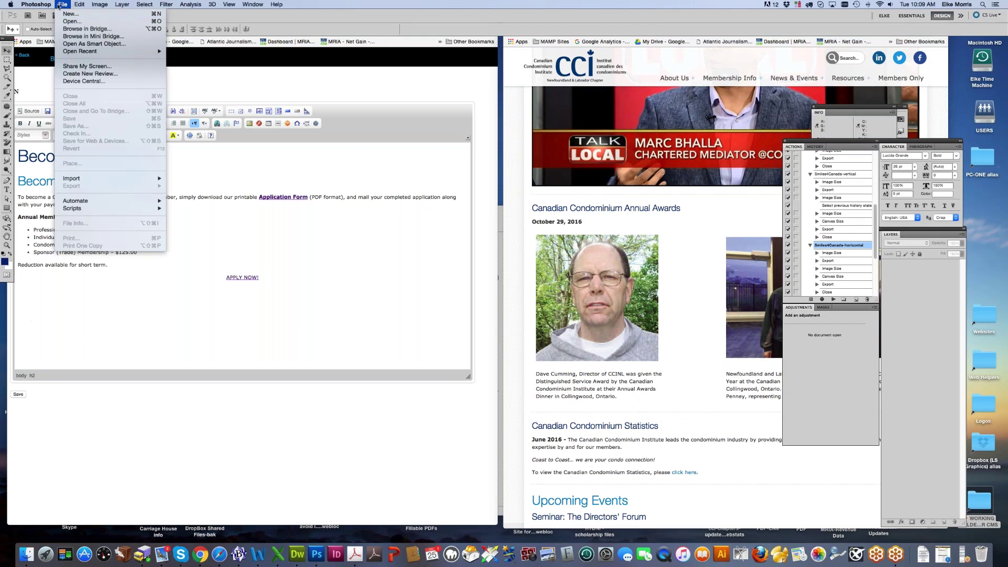
{"action": "mouse_move", "coordinate": [68, 53]}
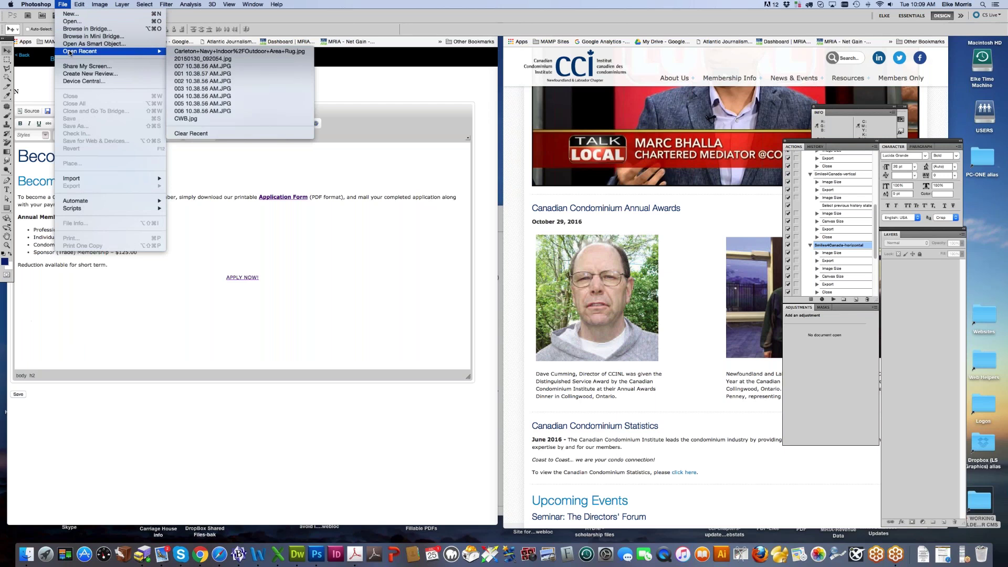
{"action": "left_click", "coordinate": [71, 14]}
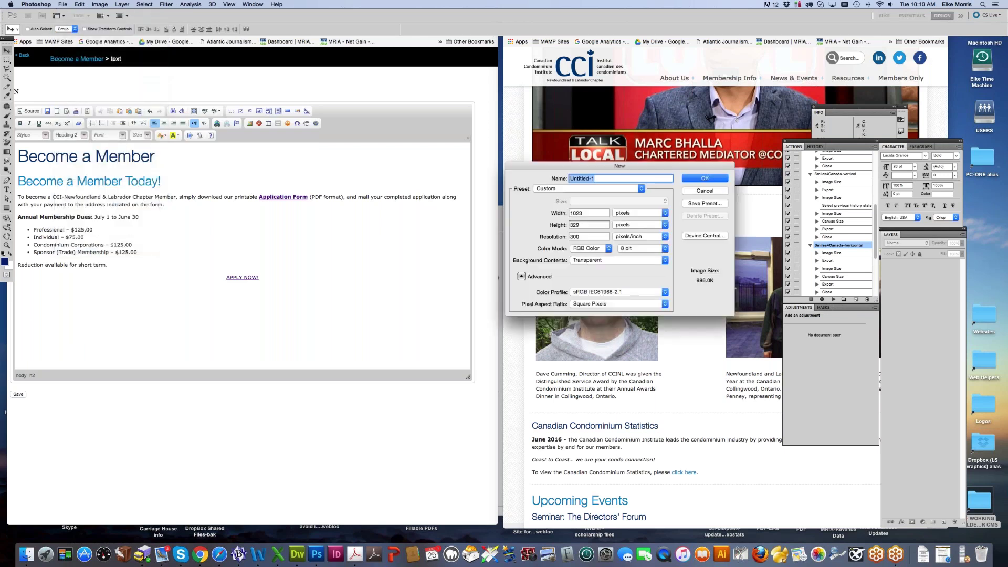
{"action": "left_click_drag", "start_coordinate": [581, 238], "coordinate": [552, 241]}
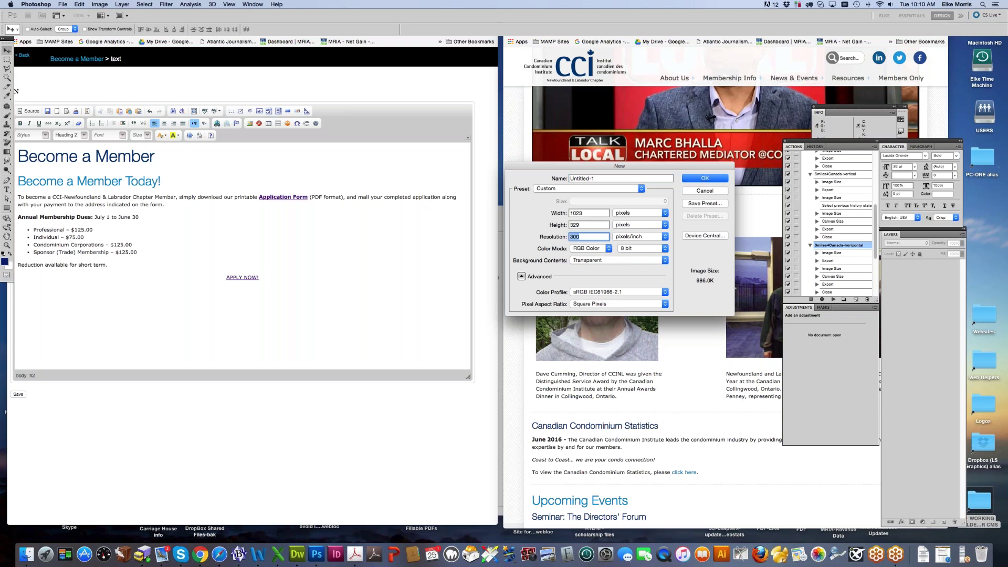
{"action": "type", "text": "72"}
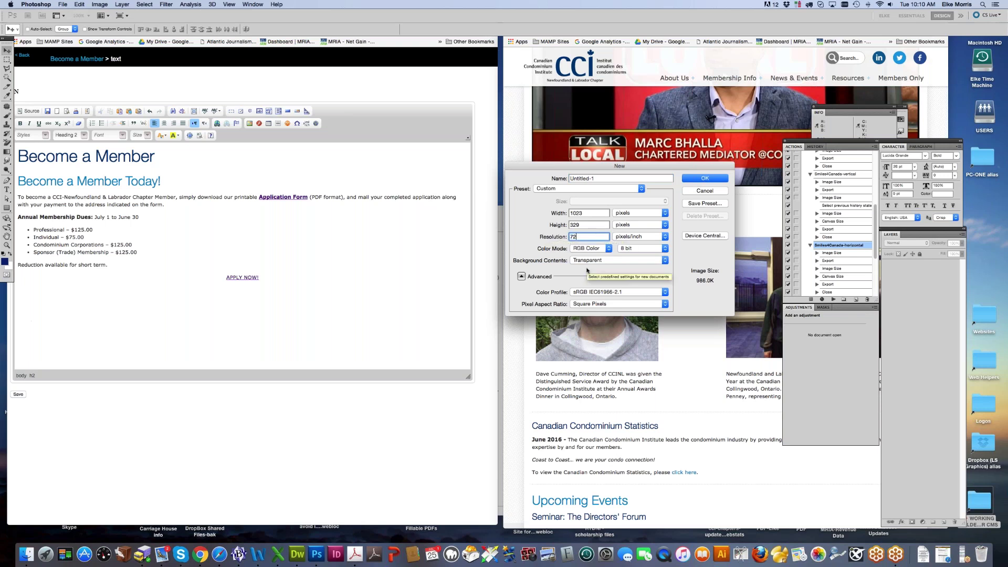
{"action": "double_click", "coordinate": [583, 213]}
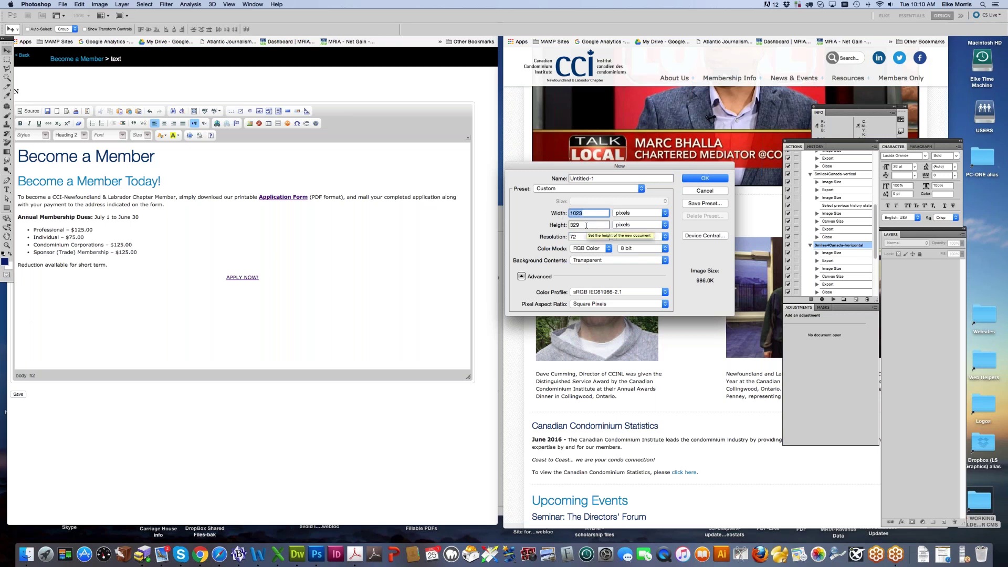
{"action": "double_click", "coordinate": [575, 226]}
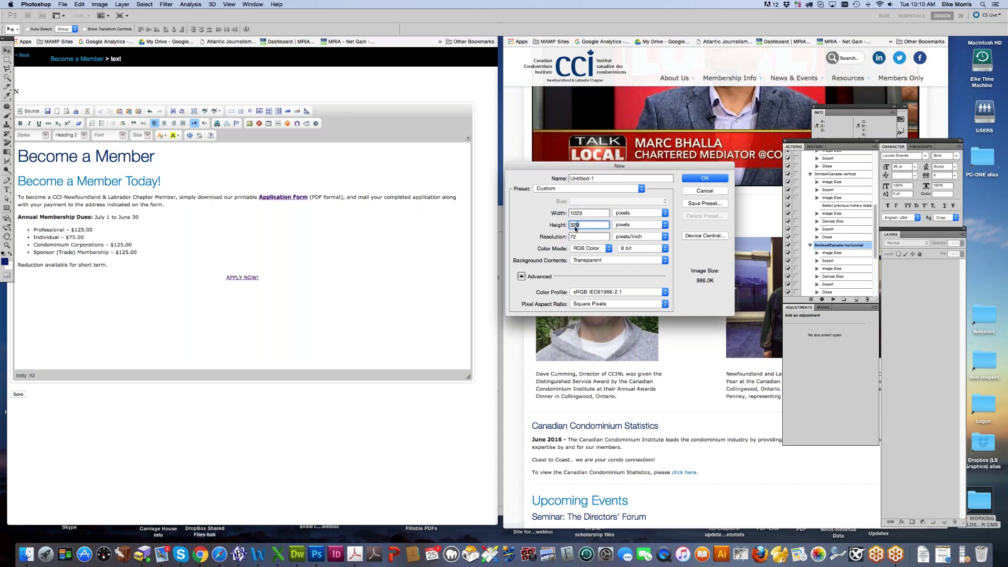
{"action": "left_click", "coordinate": [702, 179]}
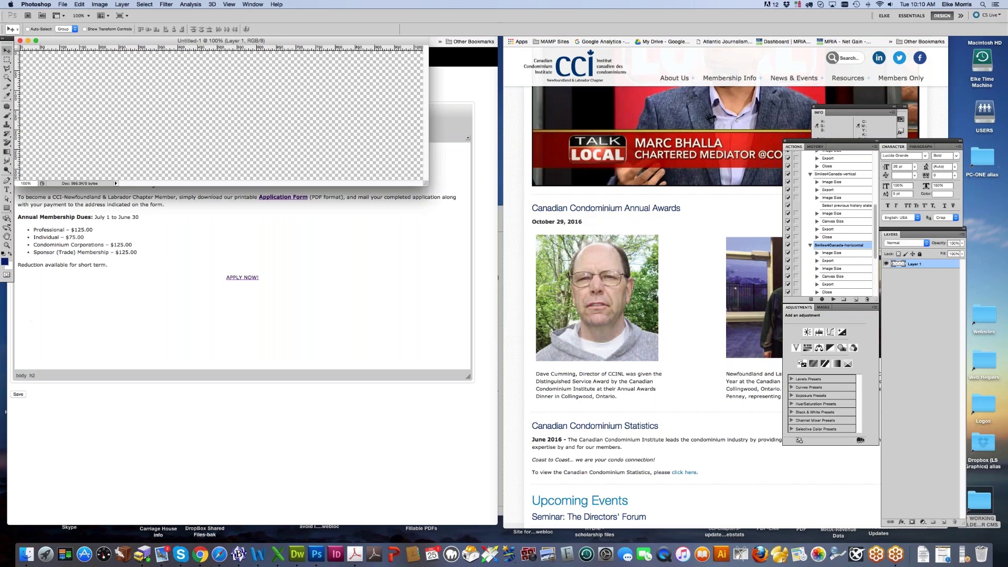
View the Save for Web & Devices settings, cancel them and close the untitled document.
{"action": "left_click", "coordinate": [63, 4]}
{"action": "left_click", "coordinate": [82, 141]}
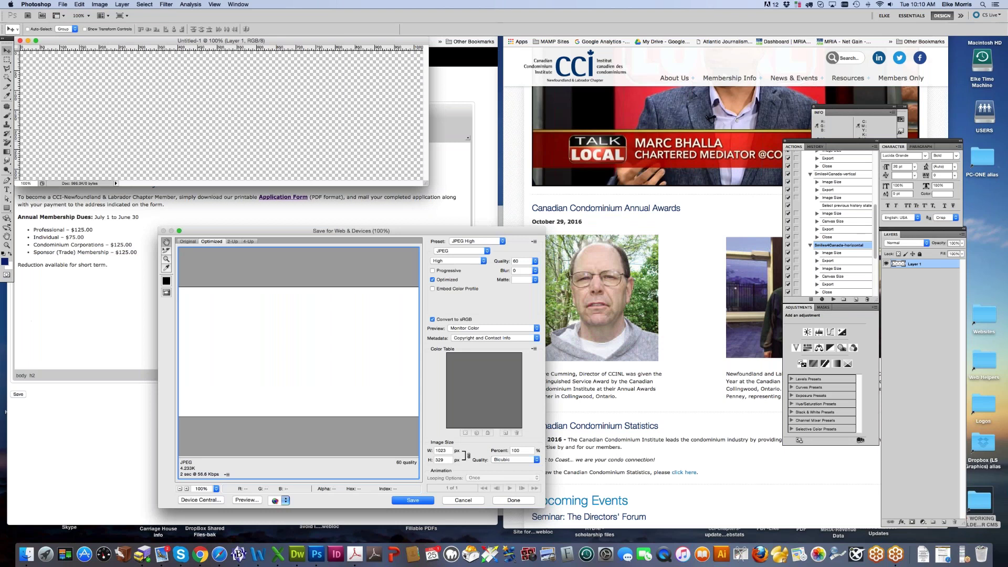
{"action": "left_click", "coordinate": [461, 499]}
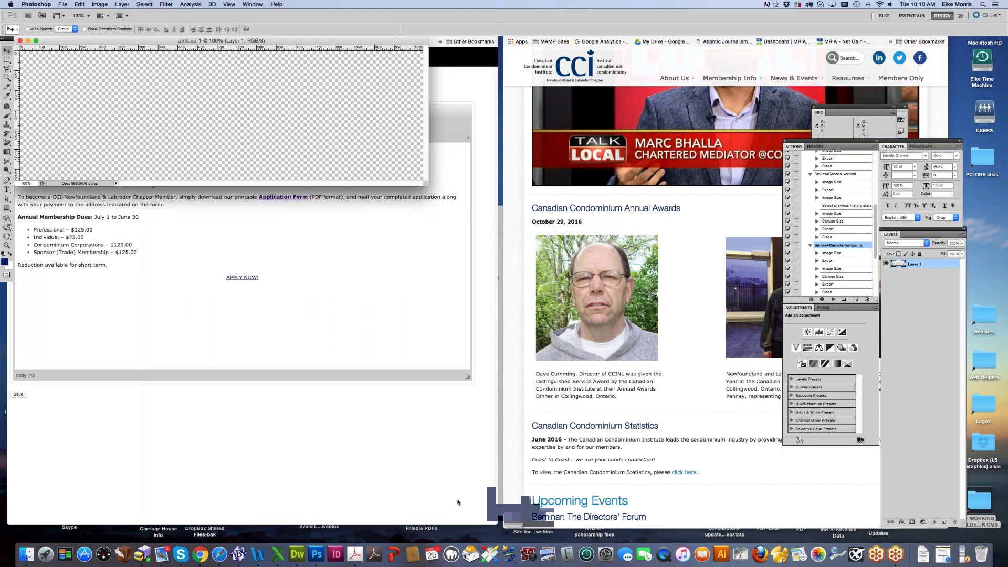
{"action": "left_click", "coordinate": [20, 41]}
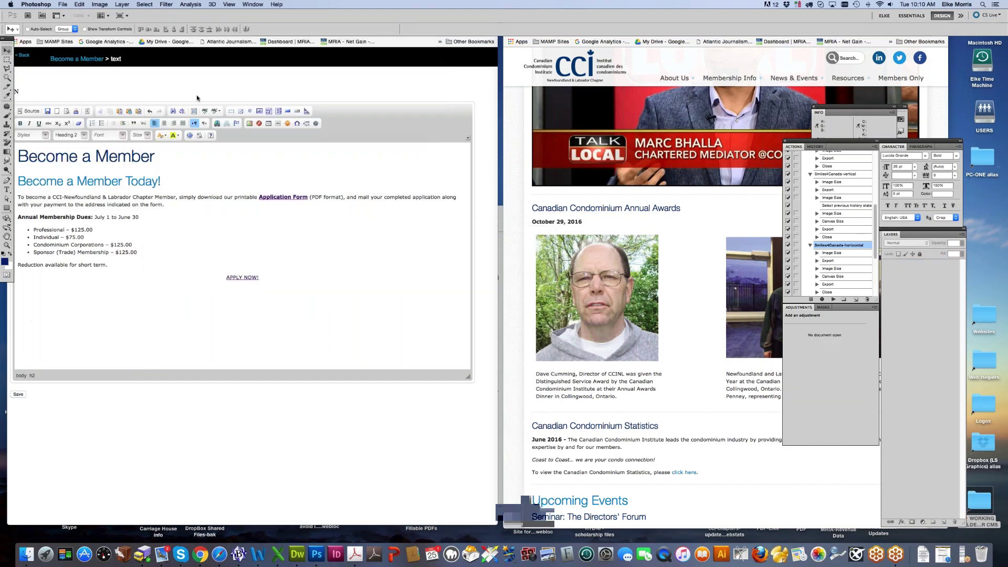
Switch back to Chrome and open the cci-newfoundland.ca/styles page in a new tab beside the News & Events Overview.
{"action": "left_click", "coordinate": [660, 359]}
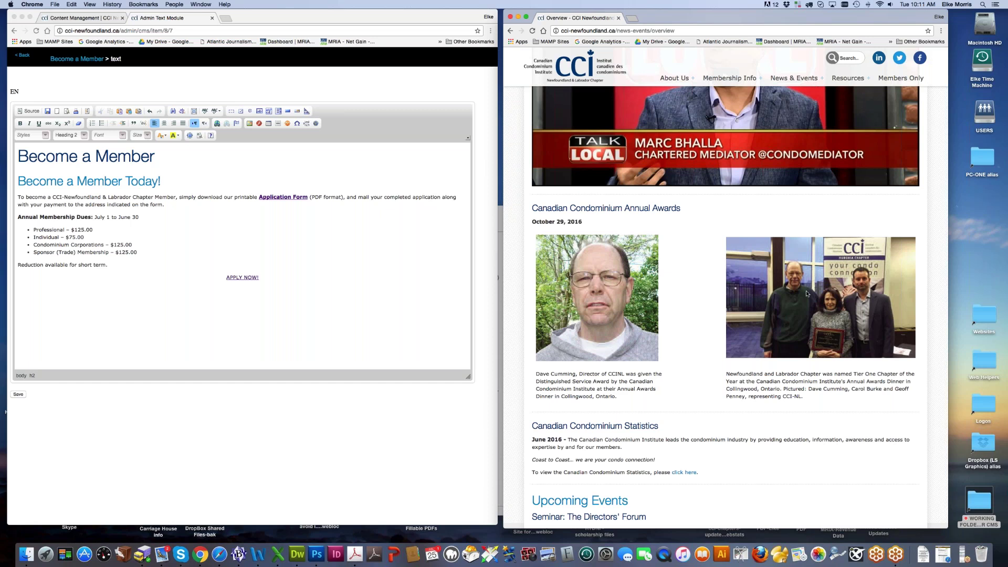
{"action": "left_click_drag", "start_coordinate": [616, 30], "coordinate": [561, 32]}
{"action": "key", "text": "super+c"}
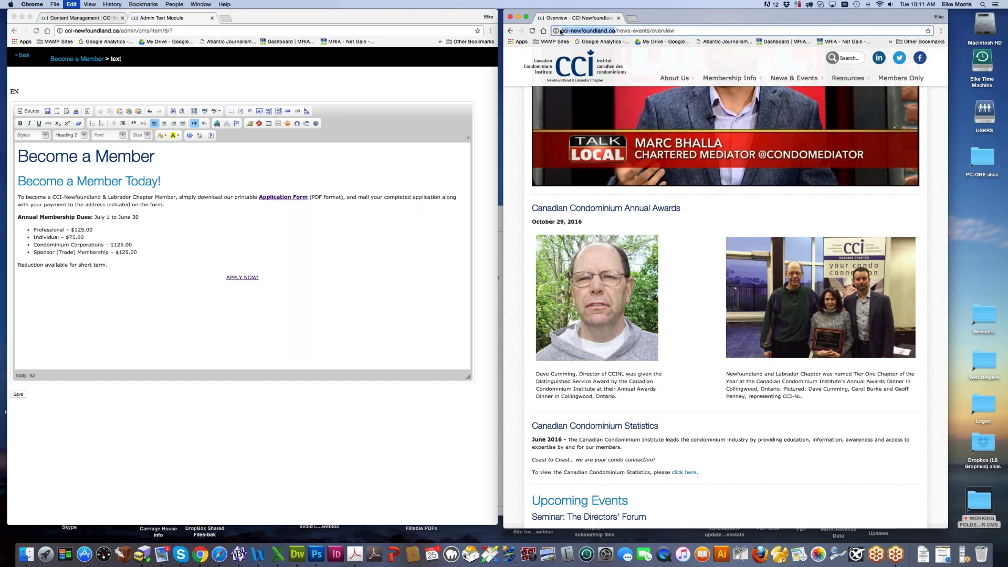
{"action": "left_click", "coordinate": [632, 18]}
{"action": "key", "text": "super+v"}
{"action": "type", "text": "styles"}
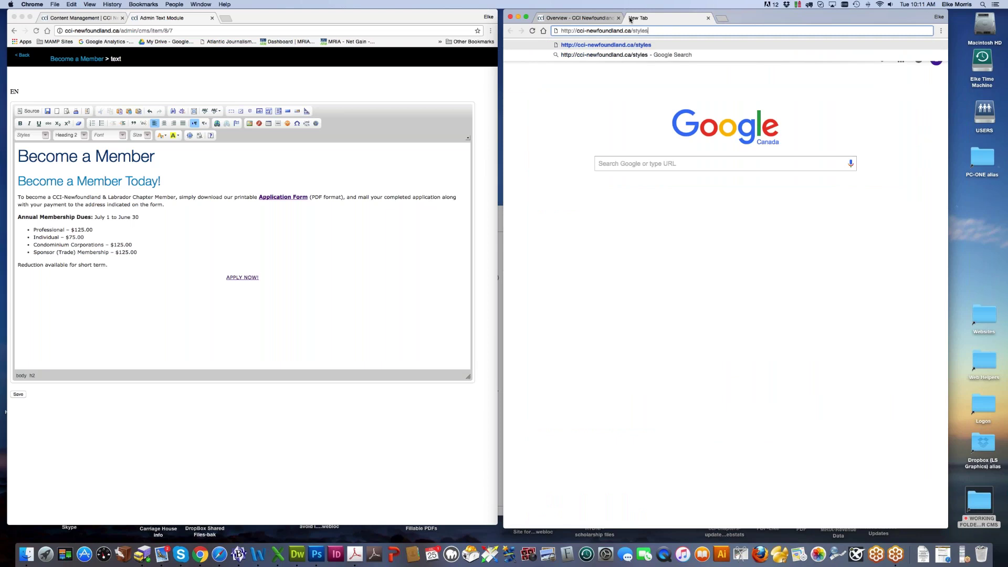
{"action": "key", "text": "Return"}
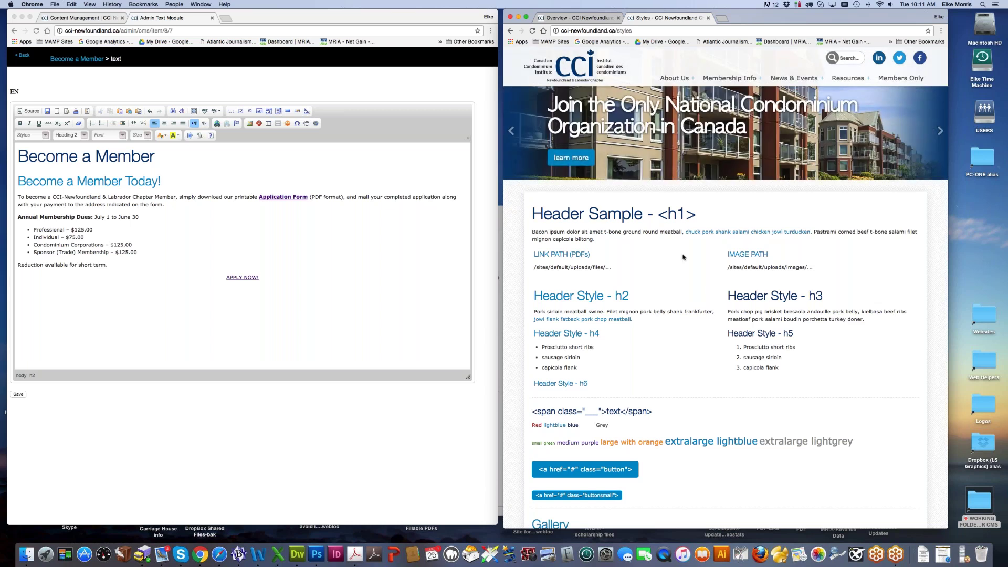
Examine the header, text, gallery, video and registration samples on the styles page, selecting the gallery table code.
{"action": "scroll", "coordinate": [728, 332], "scroll_direction": "down", "scroll_amount": 10}
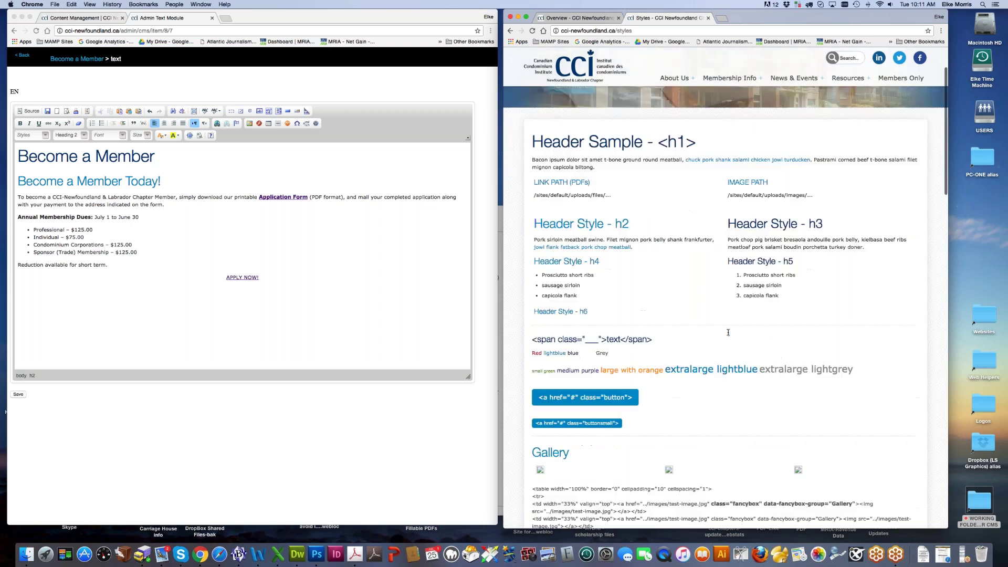
{"action": "scroll", "coordinate": [727, 332], "scroll_direction": "down", "scroll_amount": 2}
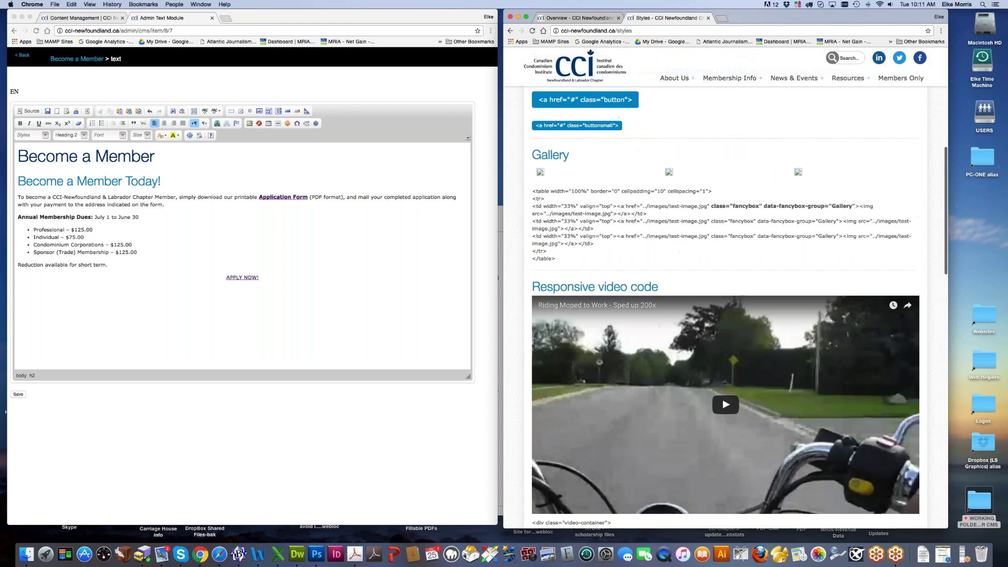
{"action": "left_click_drag", "start_coordinate": [532, 193], "coordinate": [557, 259]}
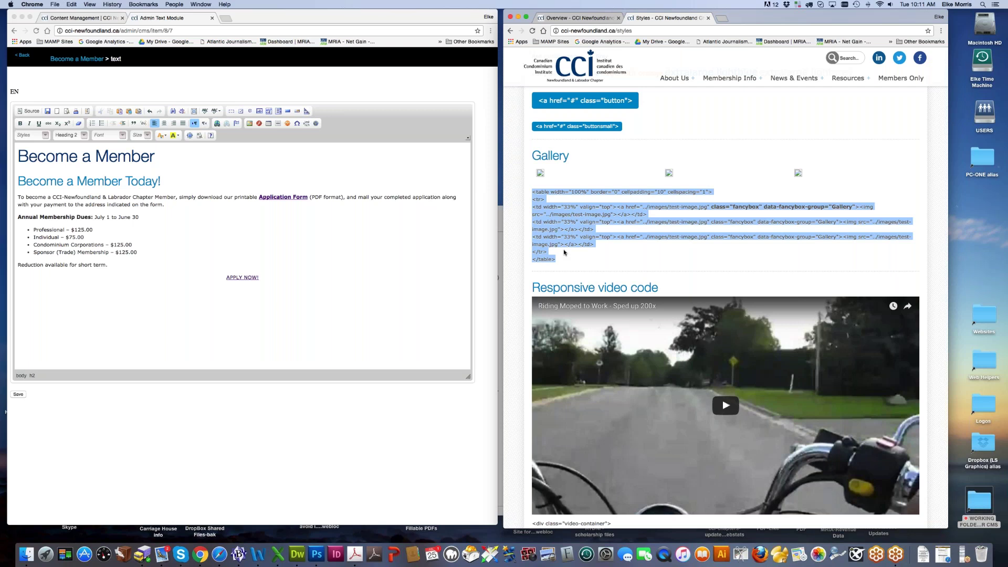
{"action": "scroll", "coordinate": [564, 252], "scroll_direction": "down", "scroll_amount": 10}
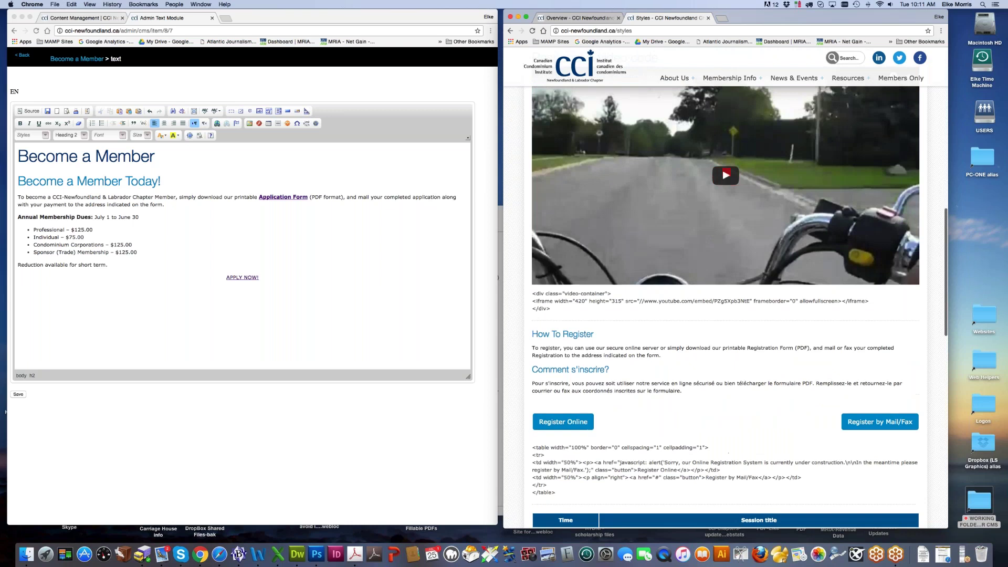
{"action": "scroll", "coordinate": [739, 295], "scroll_direction": "down", "scroll_amount": 4}
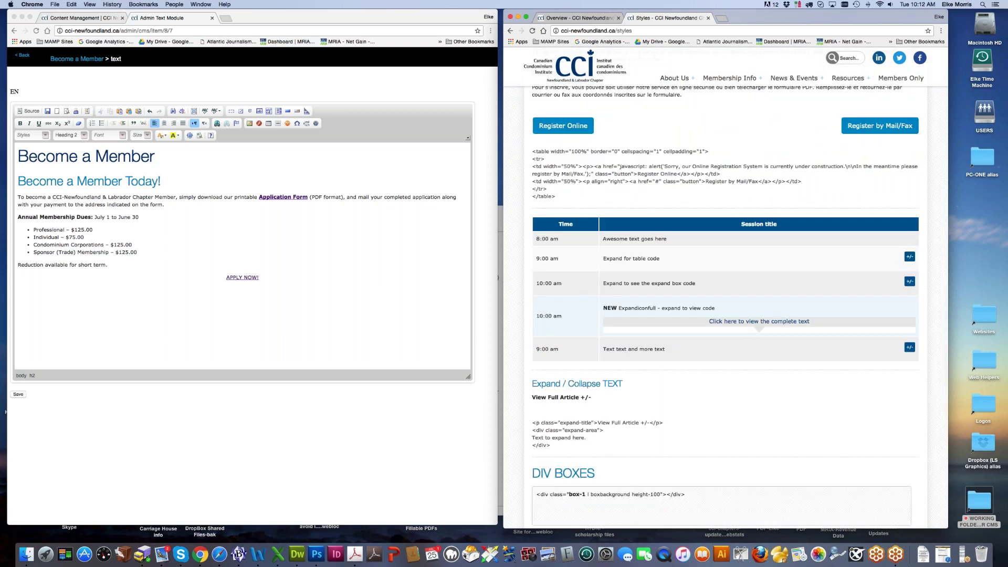
Try the expandable article and session table samples, and select the expanded "fancy" table code.
{"action": "left_click", "coordinate": [562, 398]}
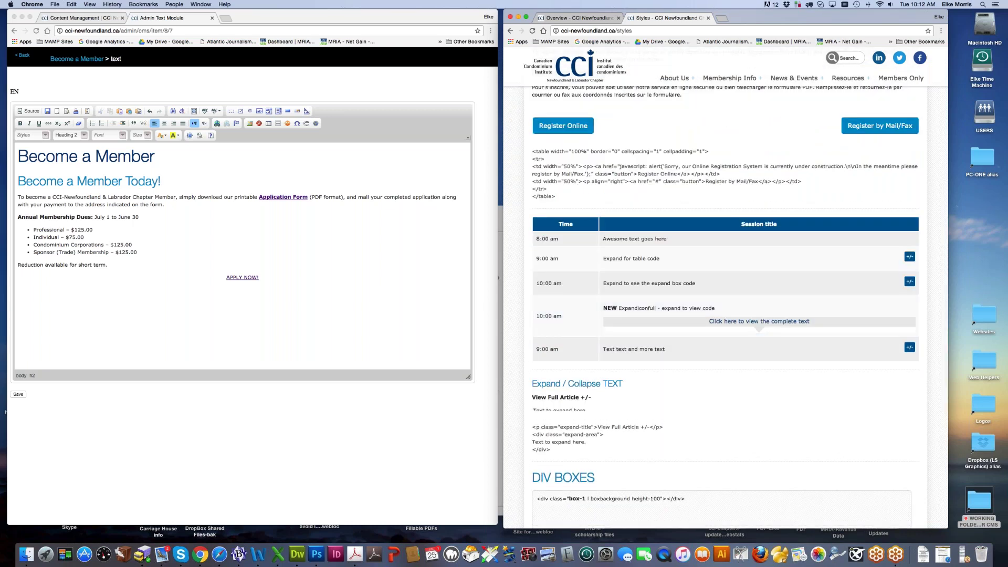
{"action": "left_click", "coordinate": [663, 402]}
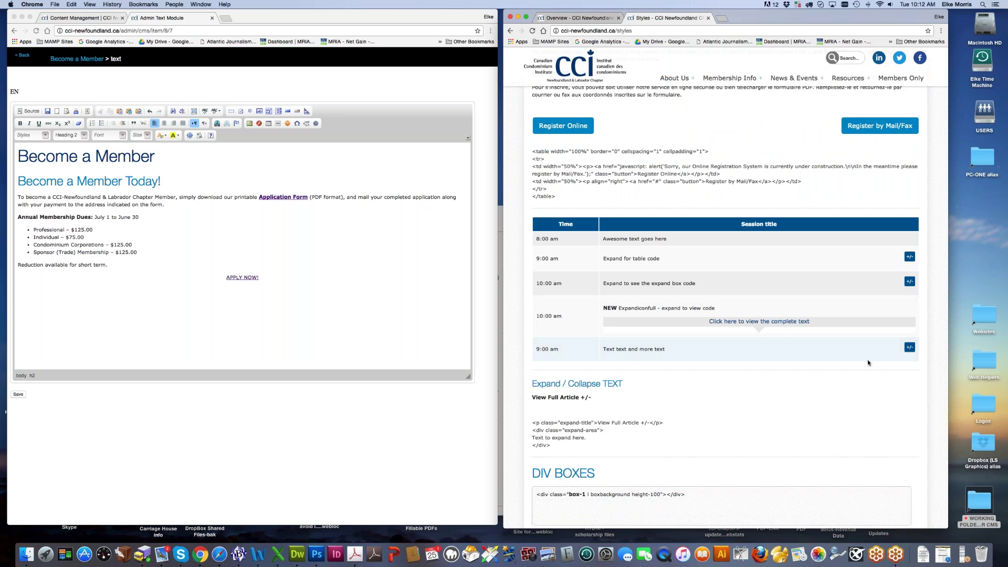
{"action": "left_click", "coordinate": [910, 282]}
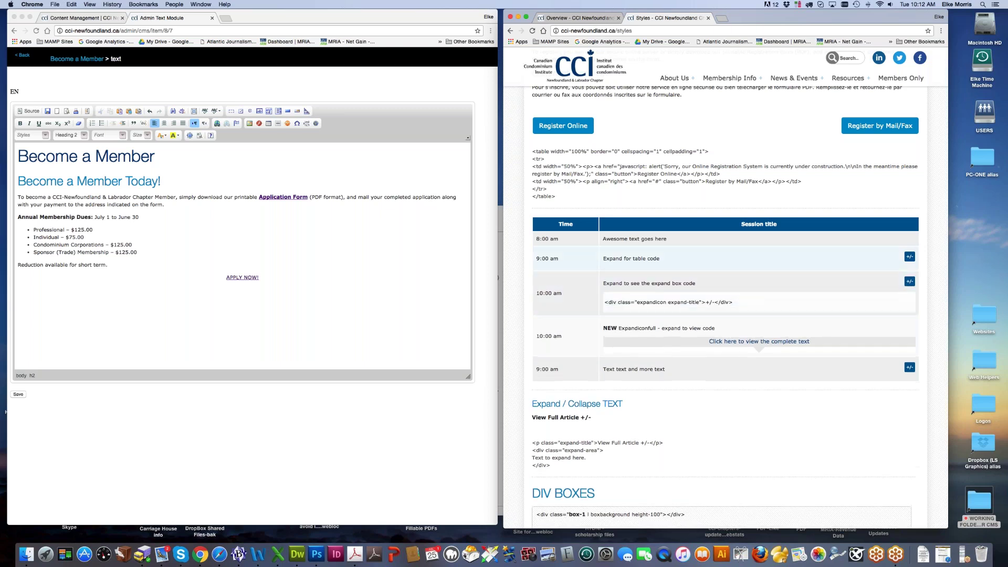
{"action": "left_click", "coordinate": [910, 257]}
{"action": "scroll", "coordinate": [729, 259], "scroll_direction": "down", "scroll_amount": 3}
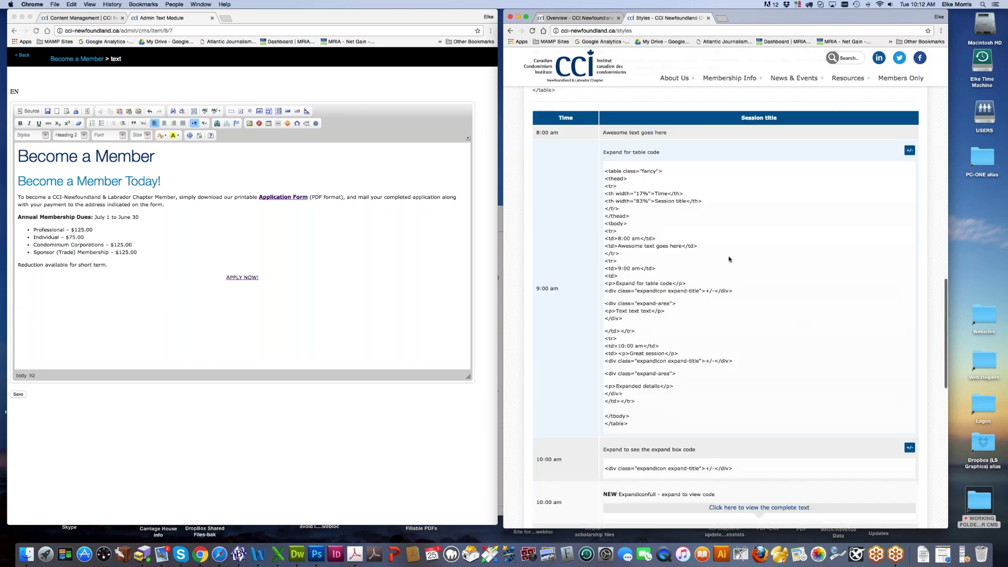
{"action": "left_click_drag", "start_coordinate": [605, 169], "coordinate": [637, 425]}
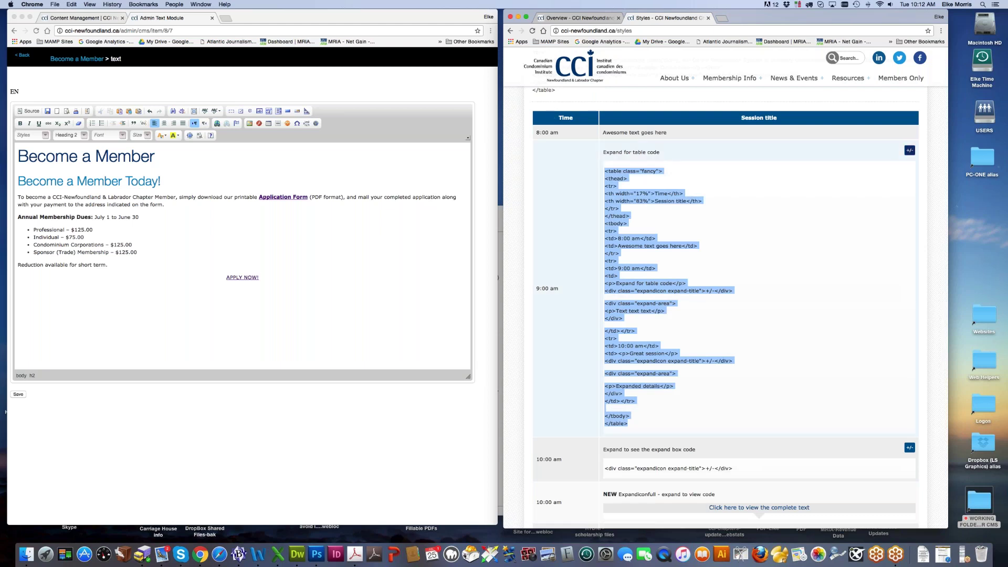
{"action": "left_click", "coordinate": [910, 151]}
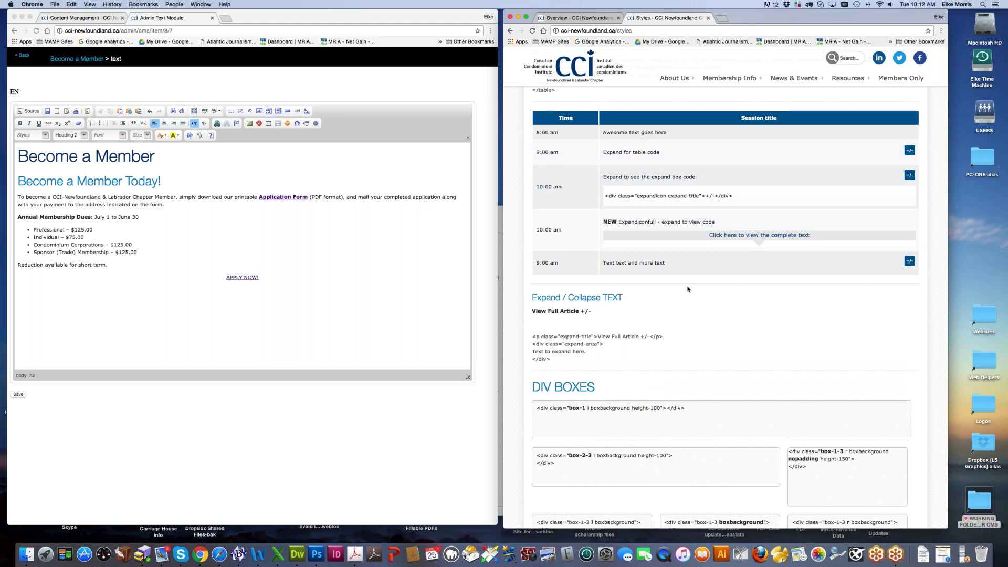
Look over the DIV BOXES and STYLES INLINE samples and return to the start of the styles page.
{"action": "scroll", "coordinate": [688, 288], "scroll_direction": "down", "scroll_amount": 5}
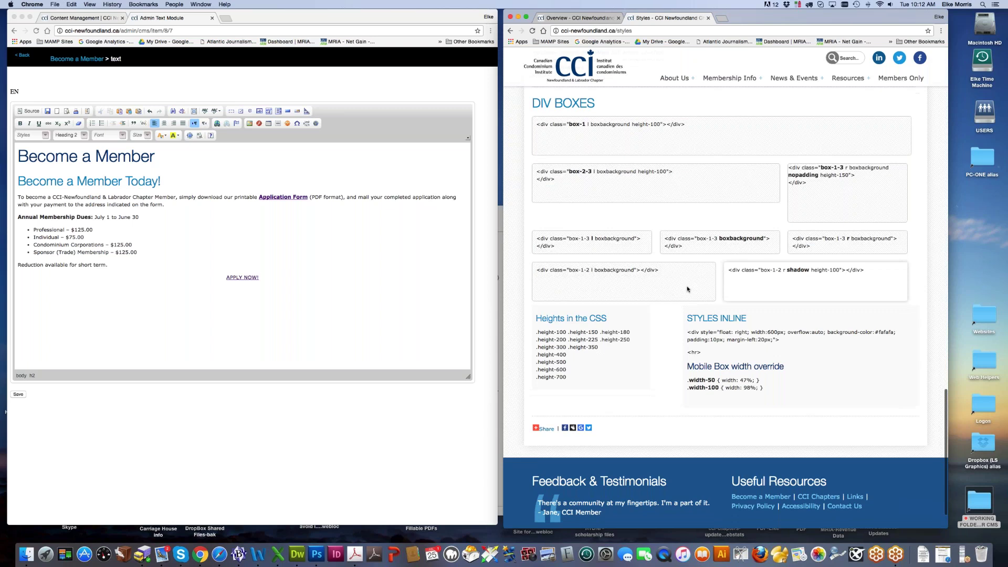
{"action": "scroll", "coordinate": [731, 344], "scroll_direction": "up", "scroll_amount": 15}
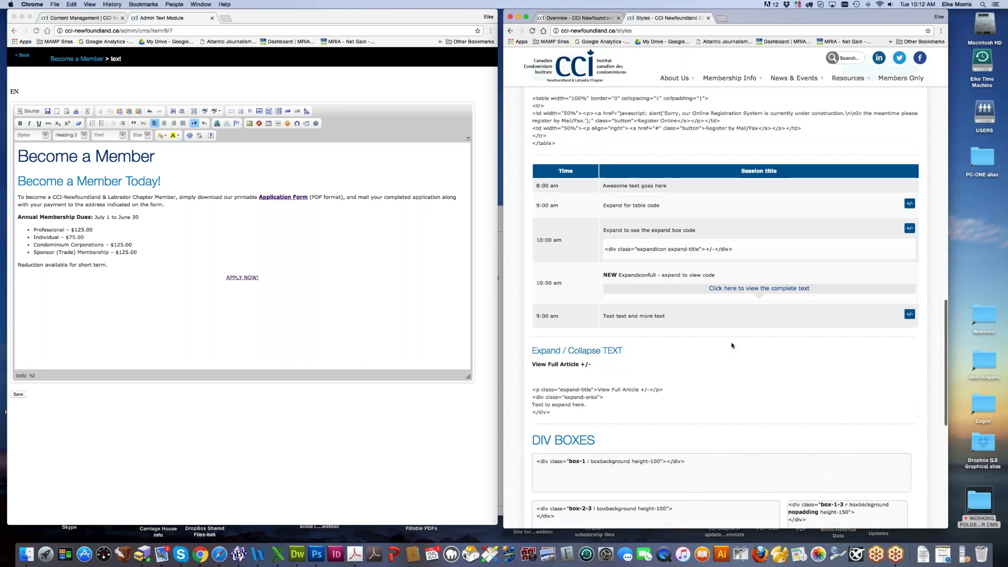
{"action": "scroll", "coordinate": [731, 345], "scroll_direction": "up", "scroll_amount": 10}
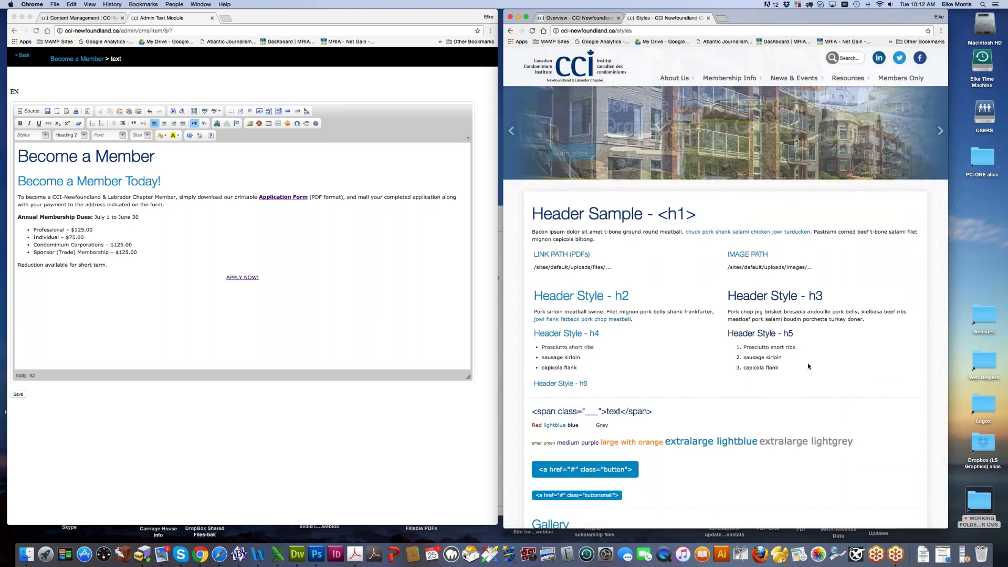
Close the styles page and view the beginning of the News & Events Overview page.
{"action": "left_click", "coordinate": [709, 19]}
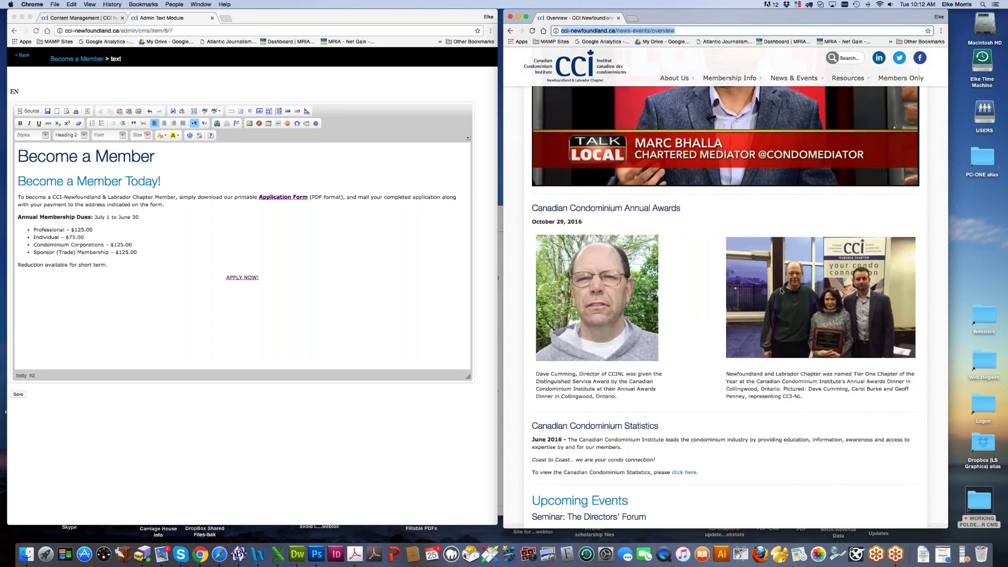
{"action": "scroll", "coordinate": [699, 294], "scroll_direction": "up", "scroll_amount": 8}
{"action": "scroll", "coordinate": [725, 307], "scroll_direction": "up", "scroll_amount": 2}
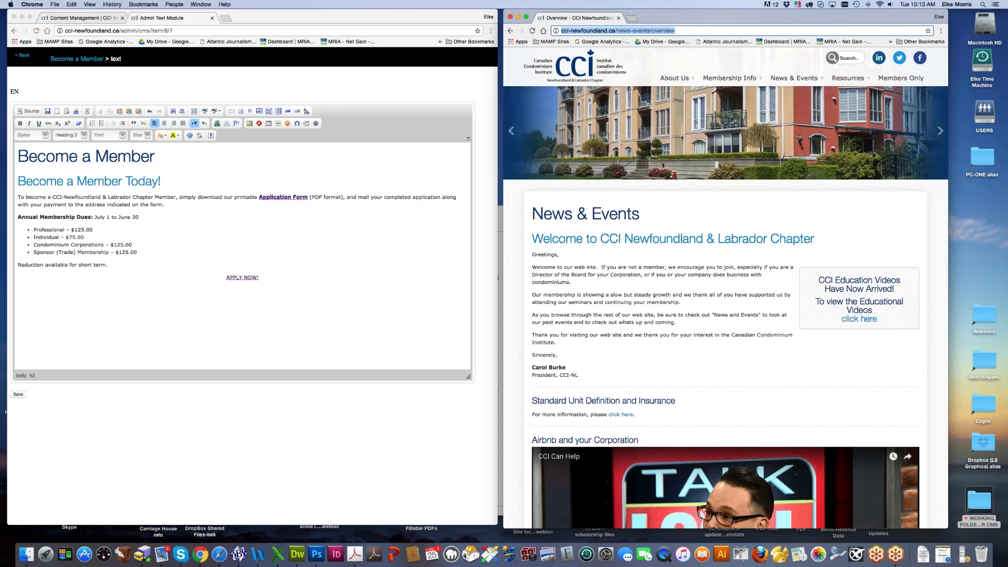
Select the words "Chapter Member" in the Become a Member text and view the available text colours without applying one.
{"action": "left_click", "coordinate": [295, 320]}
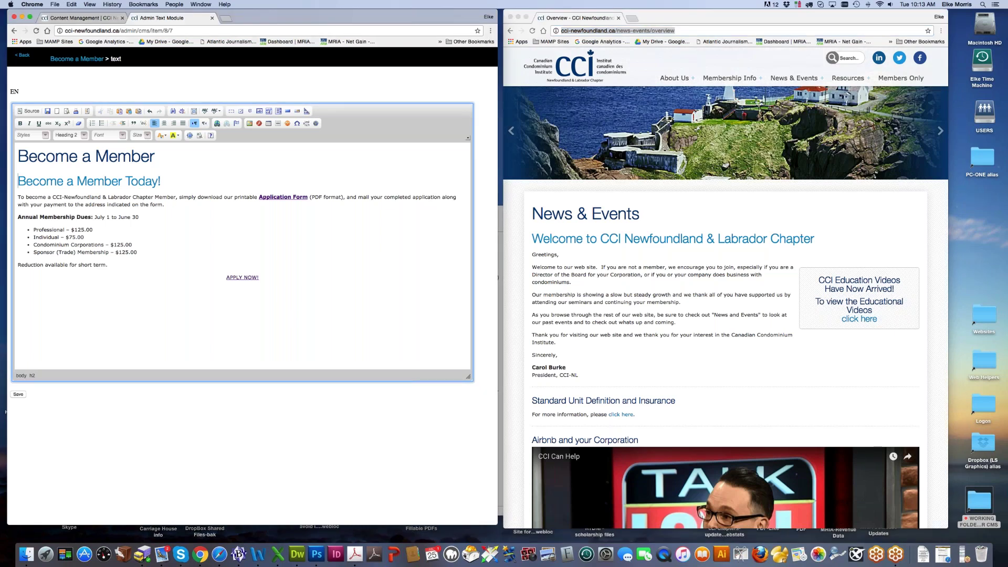
{"action": "left_click", "coordinate": [250, 148]}
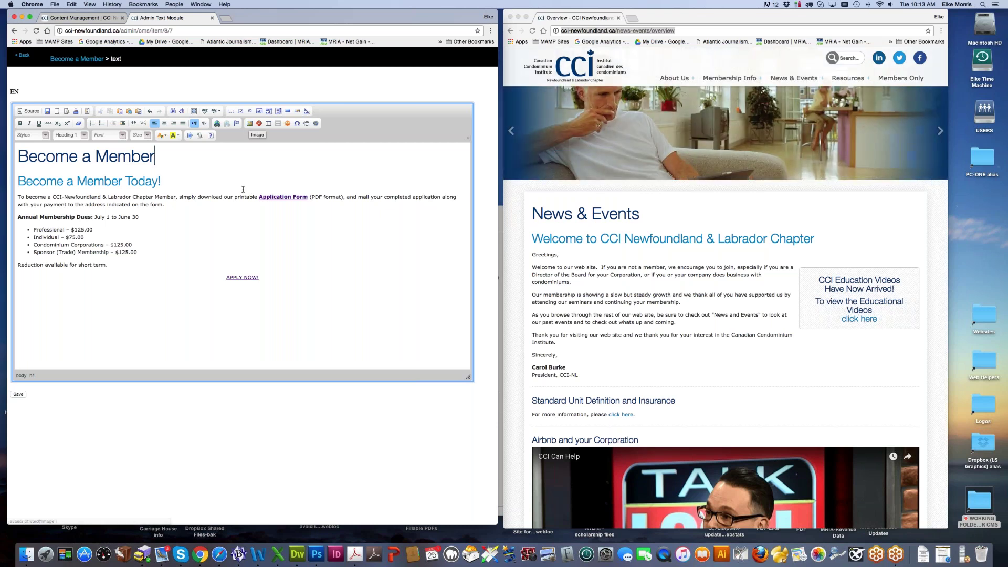
{"action": "left_click", "coordinate": [279, 309]}
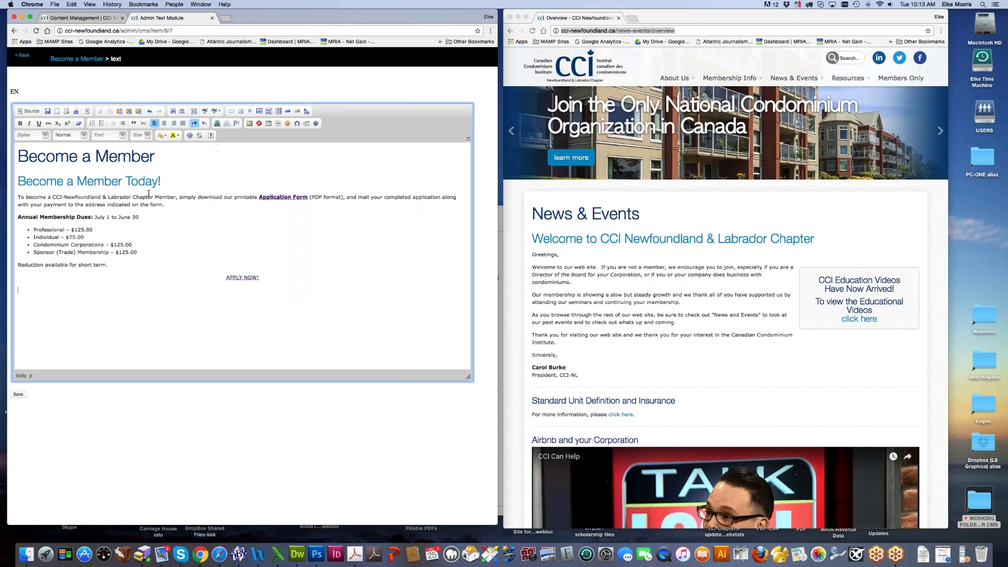
{"action": "left_click_drag", "start_coordinate": [131, 197], "coordinate": [178, 197]}
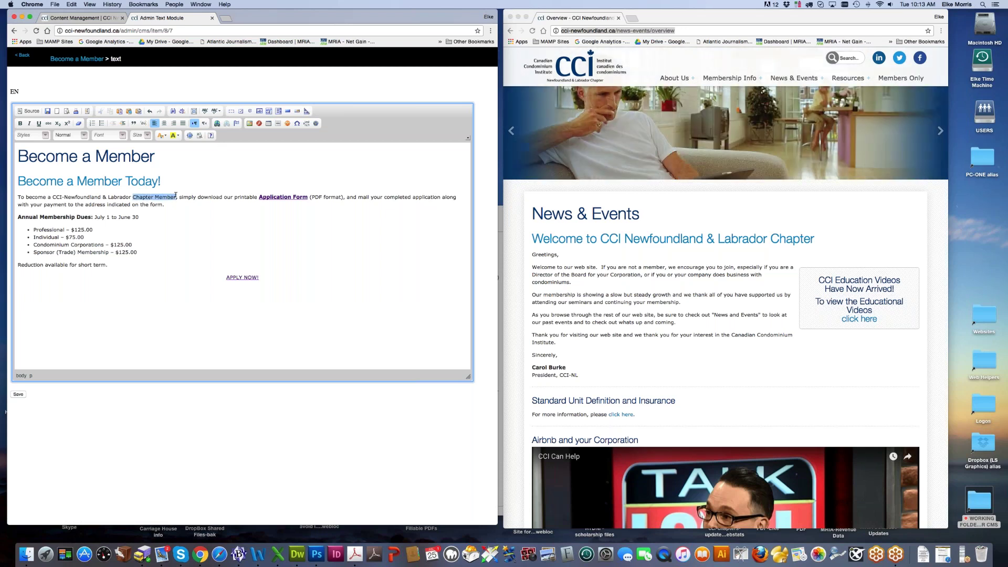
{"action": "left_click", "coordinate": [164, 136]}
{"action": "left_click", "coordinate": [166, 245]}
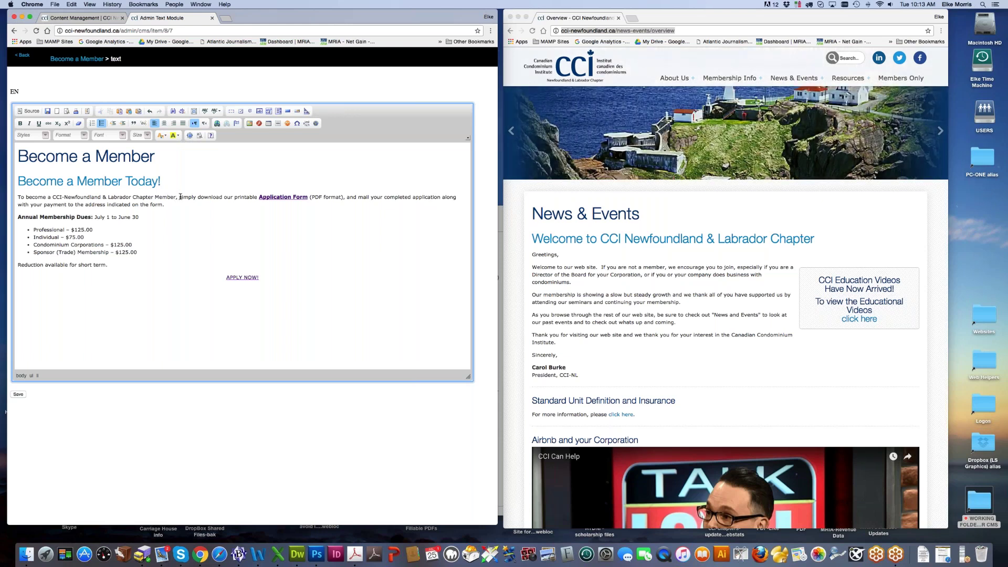
Set the text colour of the words "simply download" in the first paragraph to #cc0000.
{"action": "left_click_drag", "start_coordinate": [179, 198], "coordinate": [222, 198]}
{"action": "left_click", "coordinate": [165, 137]}
{"action": "left_click", "coordinate": [176, 188]}
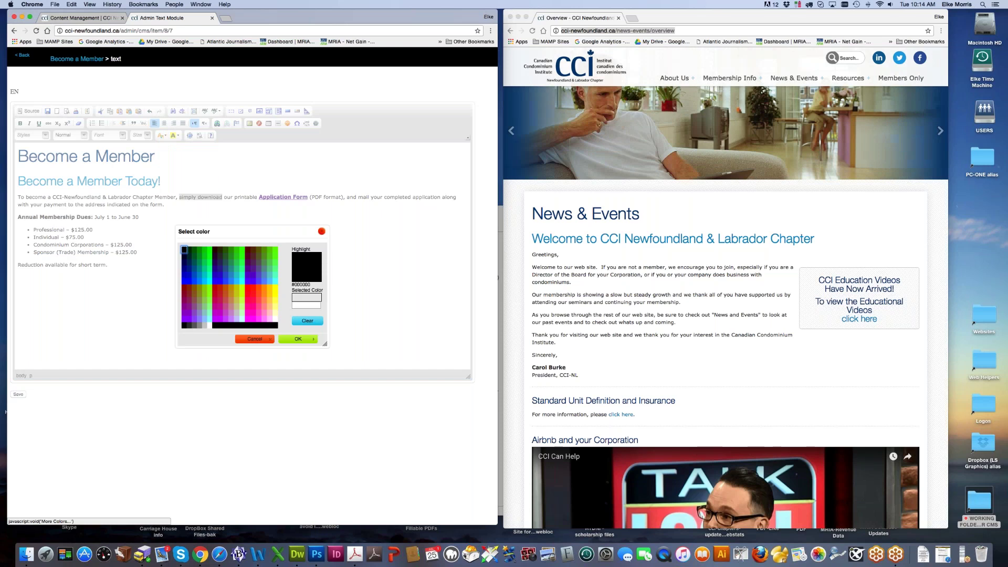
{"action": "left_click", "coordinate": [215, 288]}
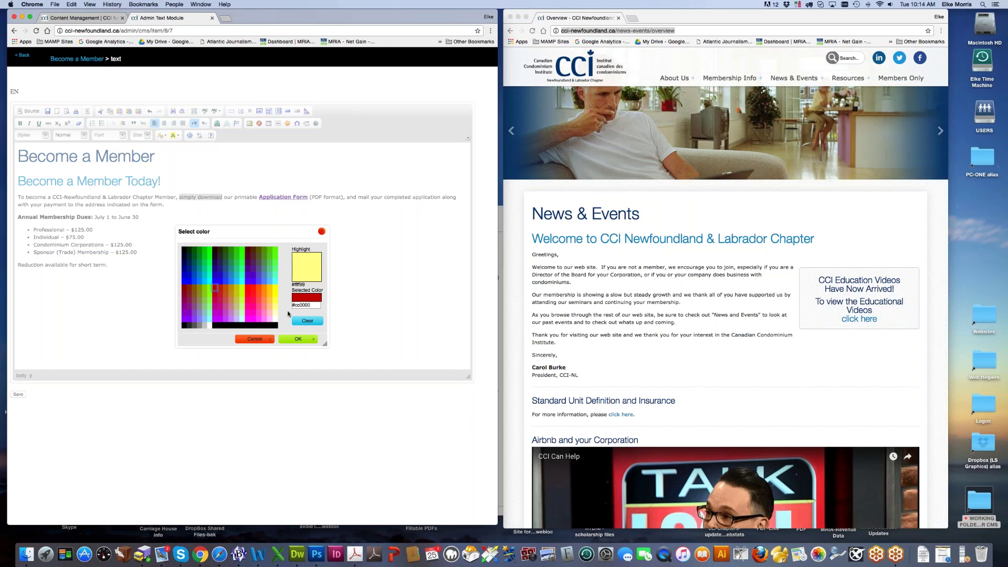
{"action": "left_click", "coordinate": [307, 340]}
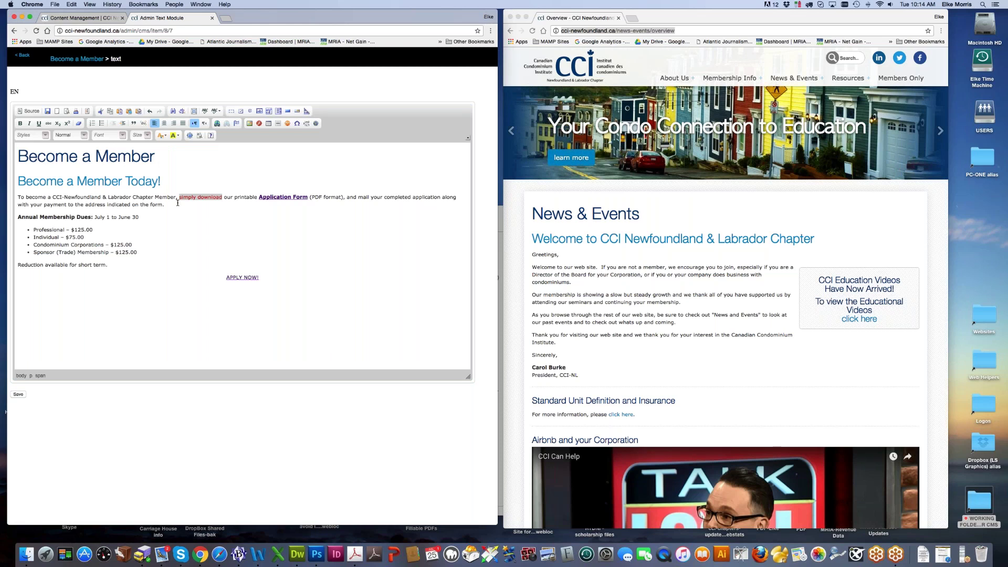
Restore the automatic text colour of the words "simply download".
{"action": "left_click", "coordinate": [161, 136]}
{"action": "left_click", "coordinate": [170, 156]}
{"action": "left_click", "coordinate": [181, 283]}
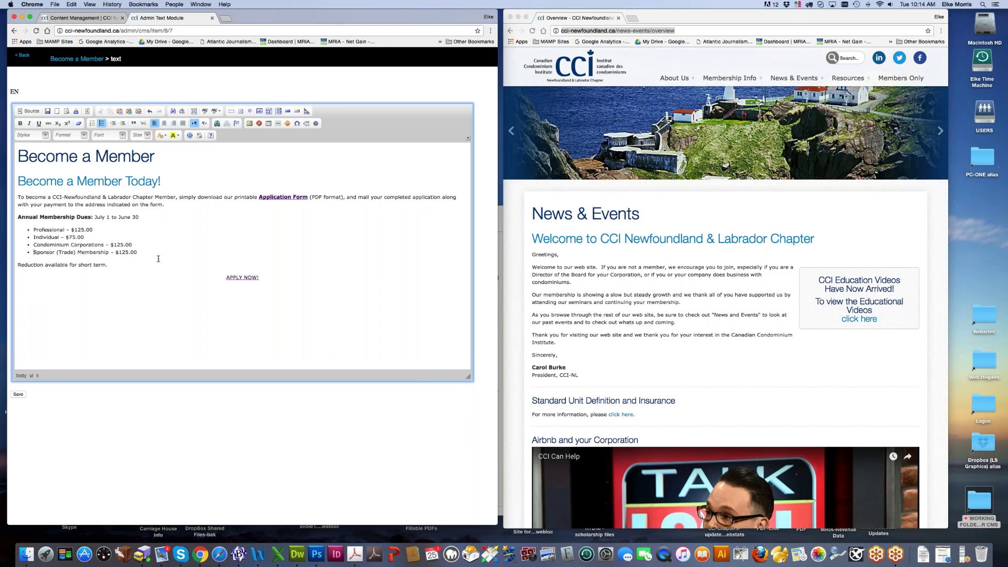
Select the "Become a Member" and "Become a Member Today!" headings in turn and review the available paragraph formats without applying one.
{"action": "left_click_drag", "start_coordinate": [29, 156], "coordinate": [140, 156]}
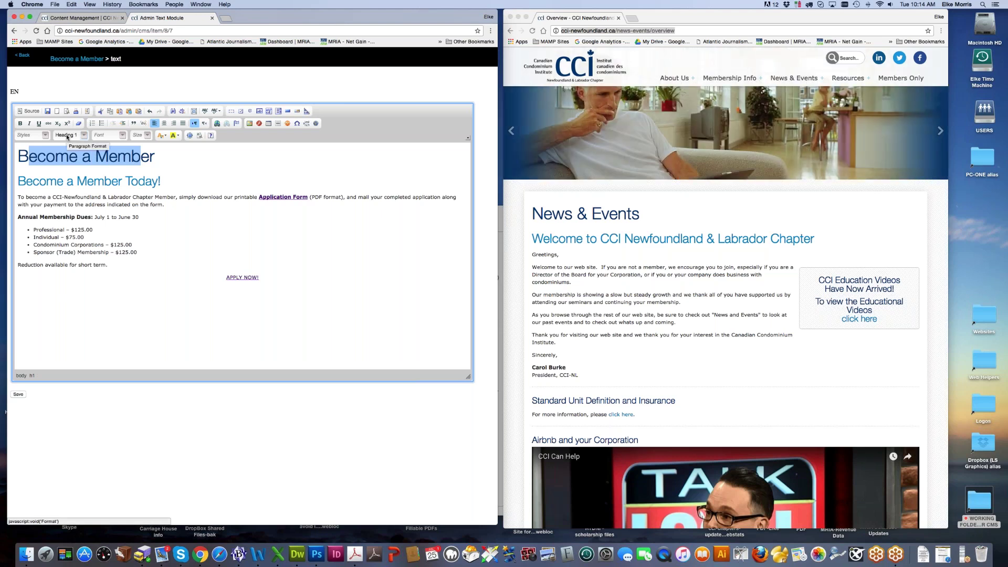
{"action": "left_click_drag", "start_coordinate": [17, 181], "coordinate": [180, 184]}
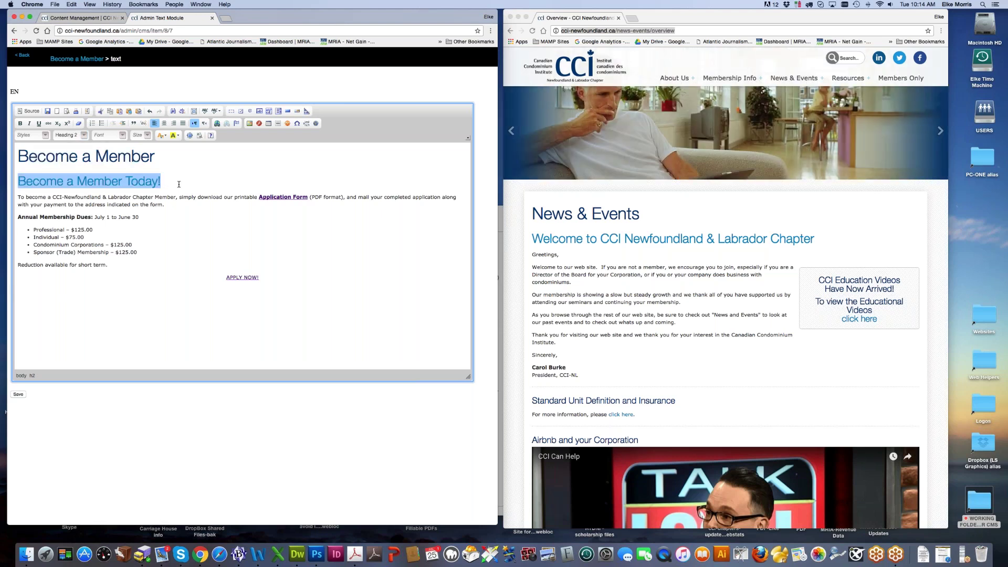
{"action": "left_click", "coordinate": [82, 138]}
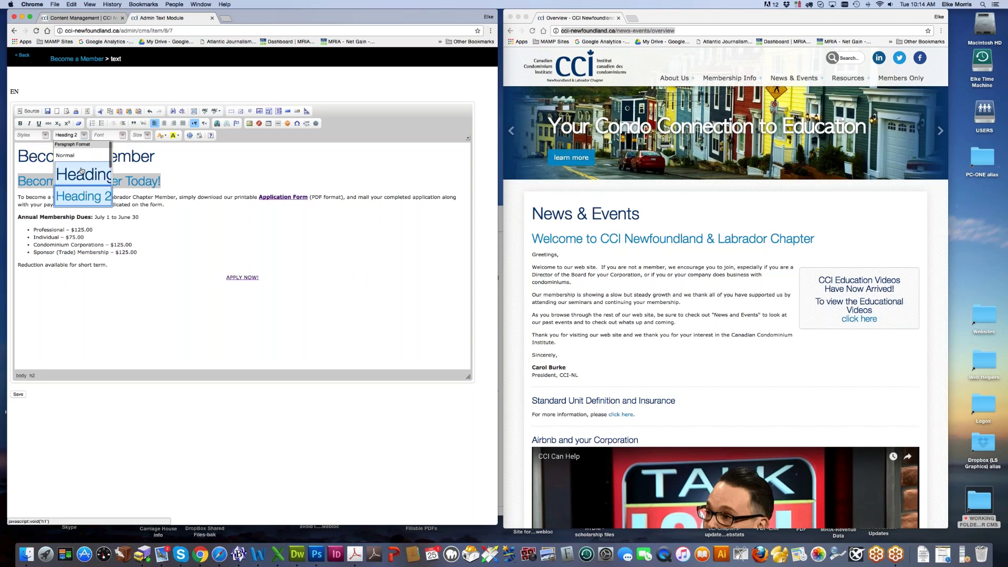
{"action": "scroll", "coordinate": [83, 199], "scroll_direction": "down", "scroll_amount": 3}
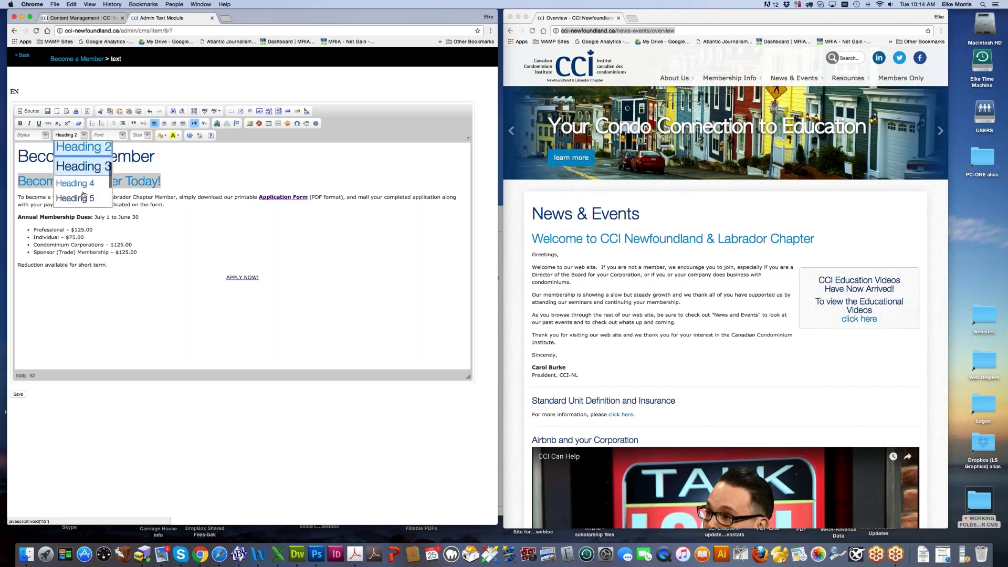
{"action": "scroll", "coordinate": [82, 195], "scroll_direction": "down", "scroll_amount": 1}
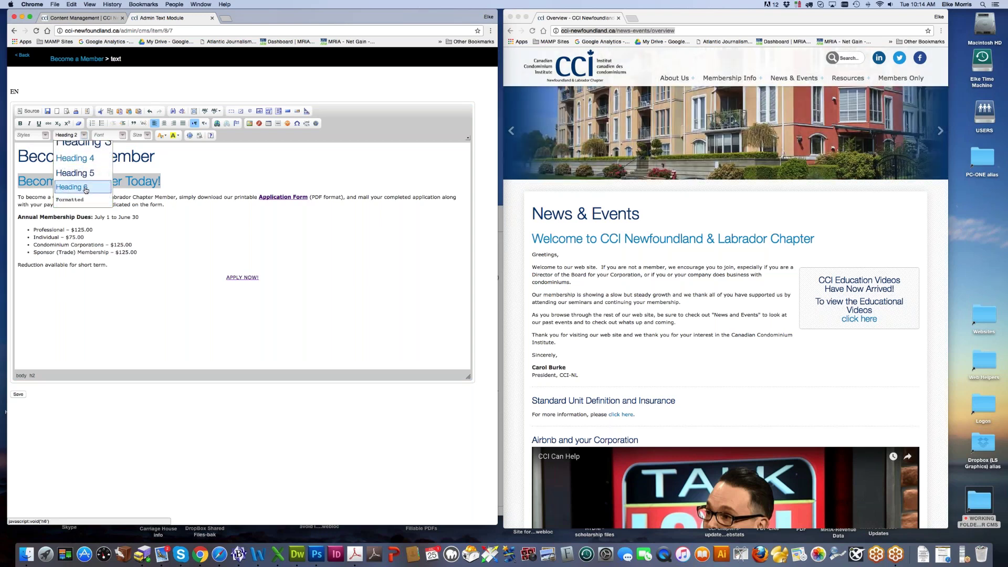
{"action": "scroll", "coordinate": [86, 189], "scroll_direction": "up", "scroll_amount": 5}
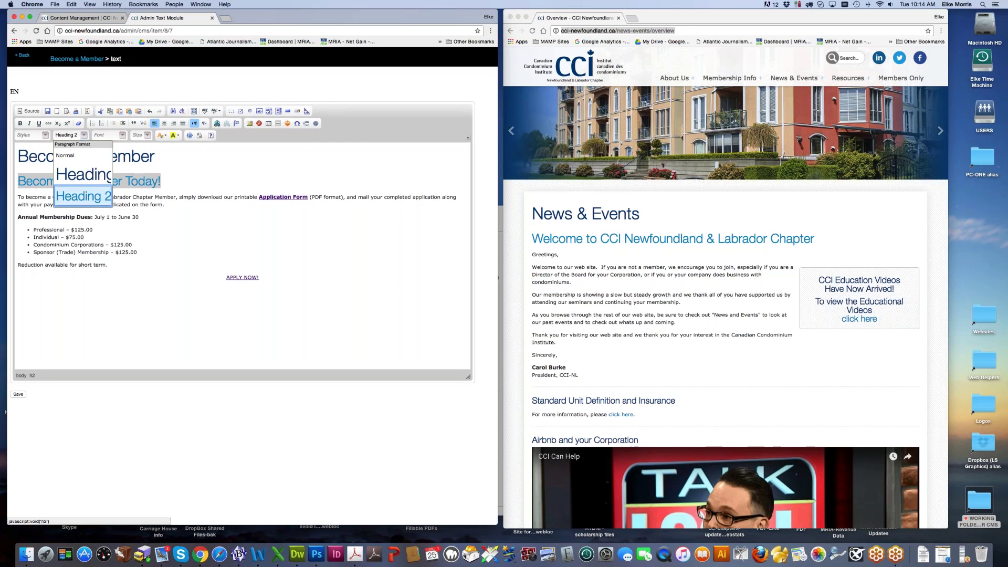
{"action": "left_click", "coordinate": [126, 279]}
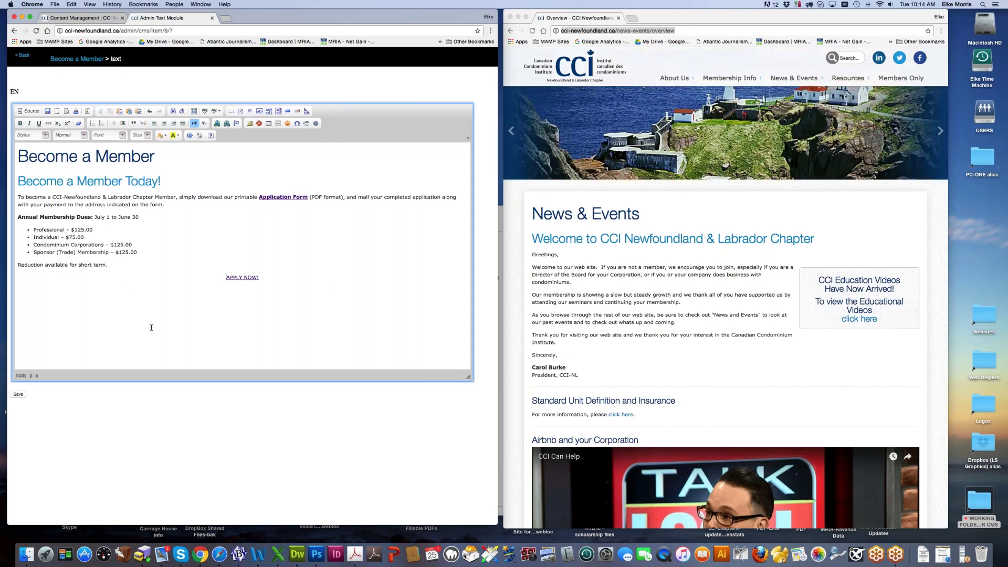
Highlight the "Standard Unit Definition and Insurance" heading on the live page and compare it with the editor's smaller heading formats.
{"action": "left_click_drag", "start_coordinate": [568, 401], "coordinate": [640, 400]}
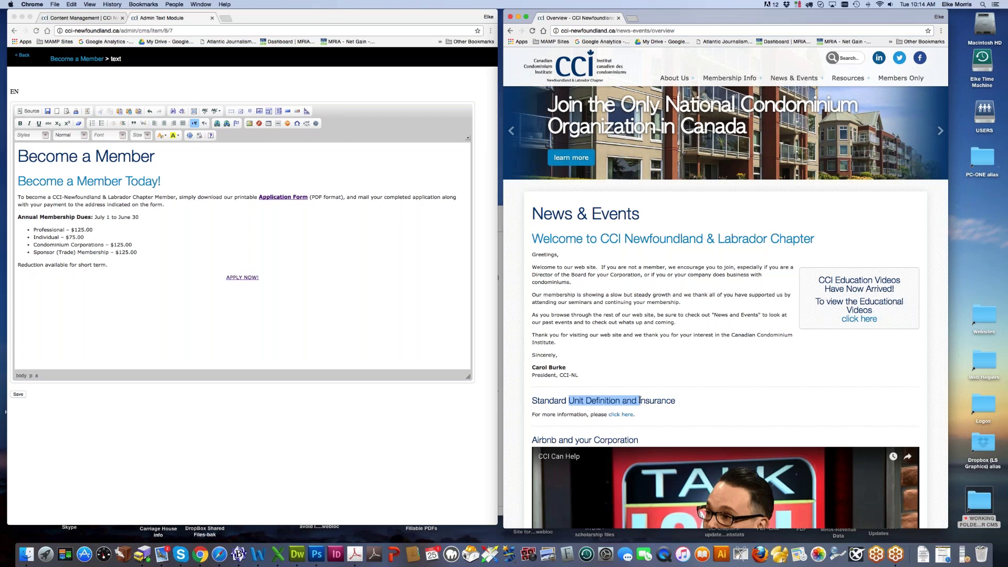
{"action": "left_click", "coordinate": [80, 135]}
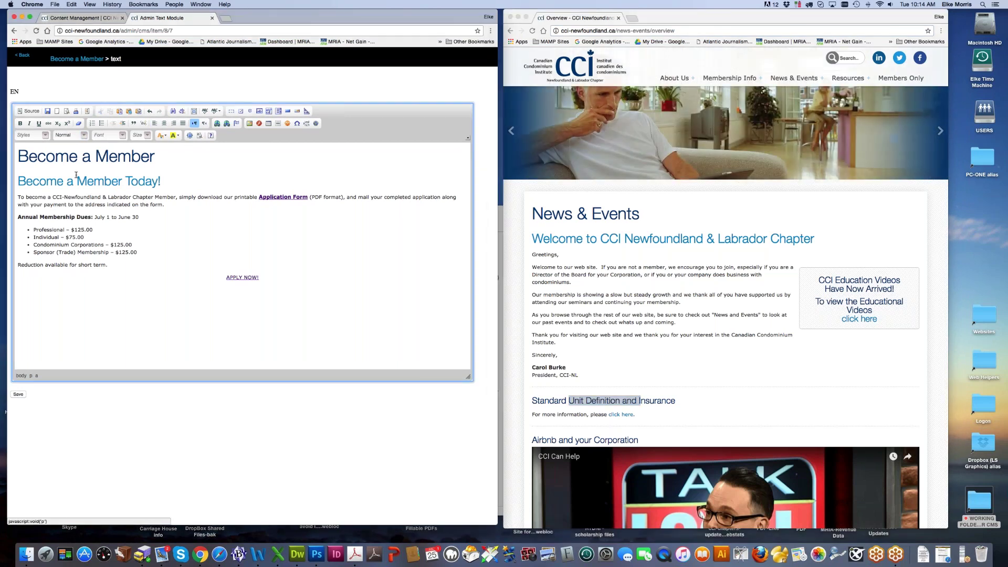
{"action": "left_click", "coordinate": [69, 135]}
{"action": "scroll", "coordinate": [76, 170], "scroll_direction": "down", "scroll_amount": 3}
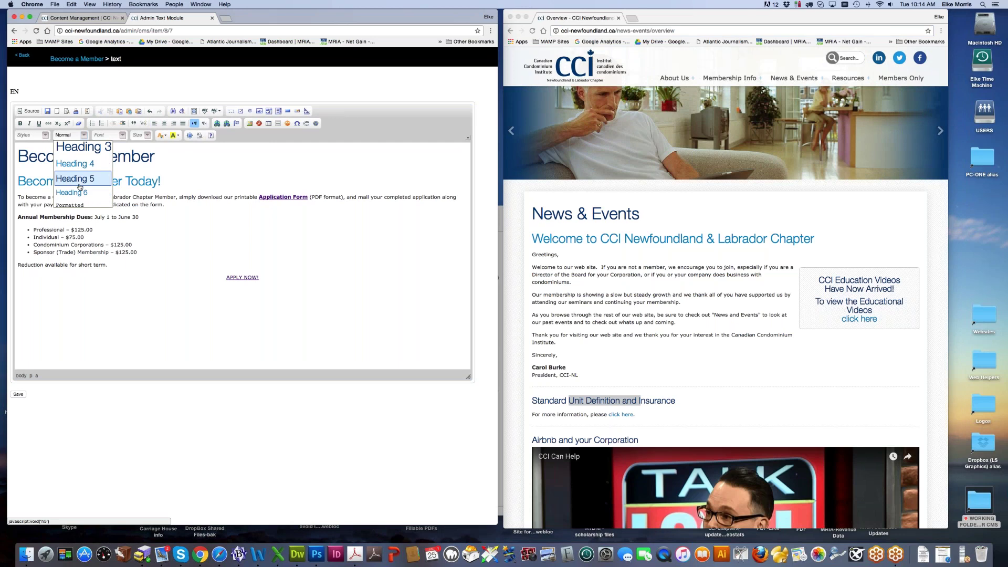
{"action": "left_click", "coordinate": [188, 270]}
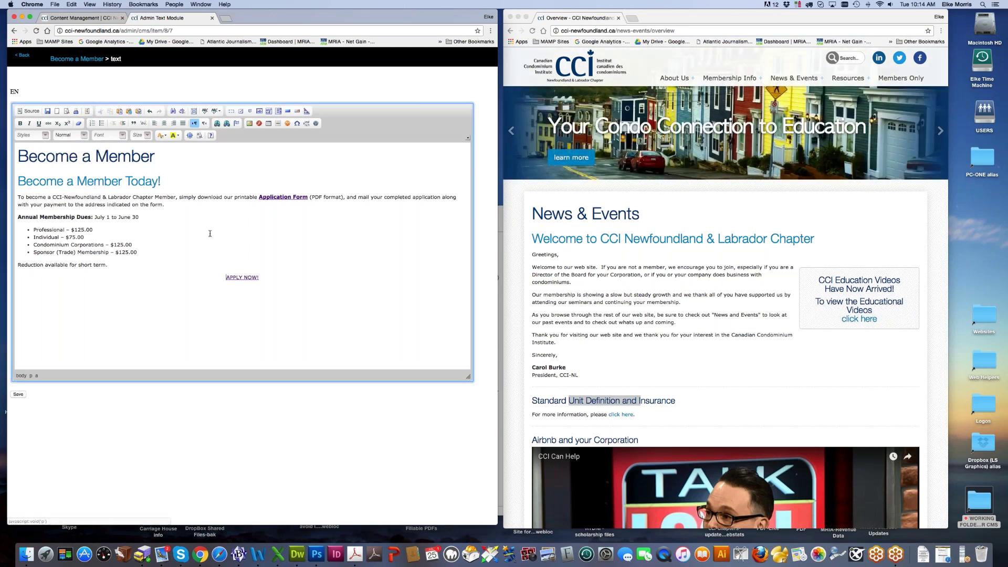
View the rest of the live News & Events Overview page, down to the Upcoming Events section and its RSVP e-mail link.
{"action": "scroll", "coordinate": [739, 400], "scroll_direction": "down", "scroll_amount": 10}
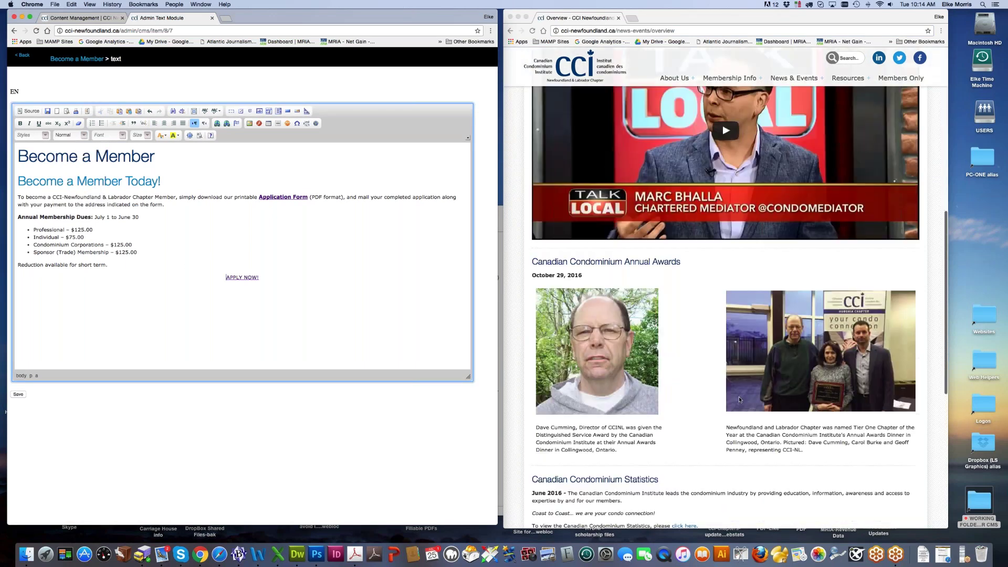
{"action": "scroll", "coordinate": [739, 400], "scroll_direction": "down", "scroll_amount": 4}
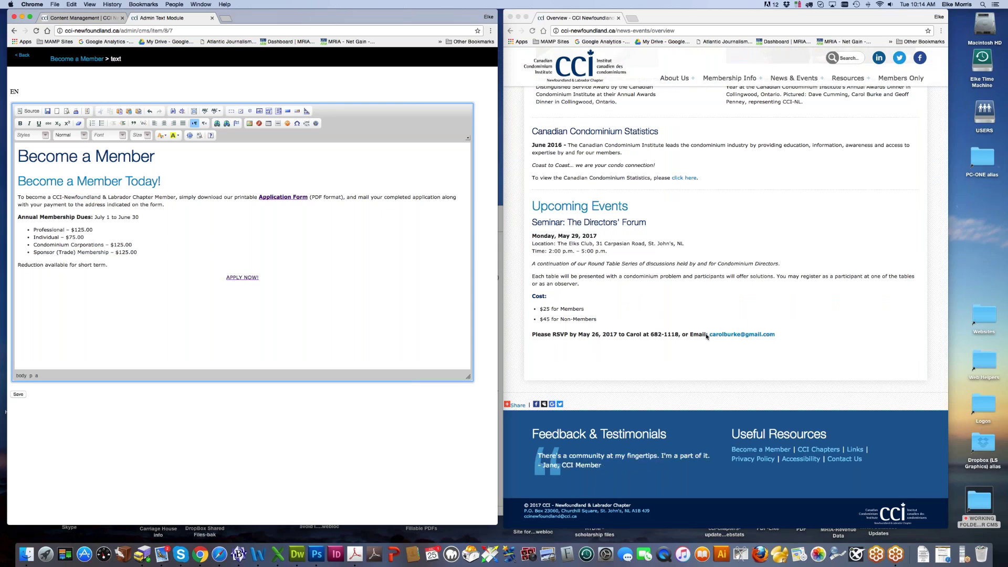
{"action": "key", "text": "Down"}
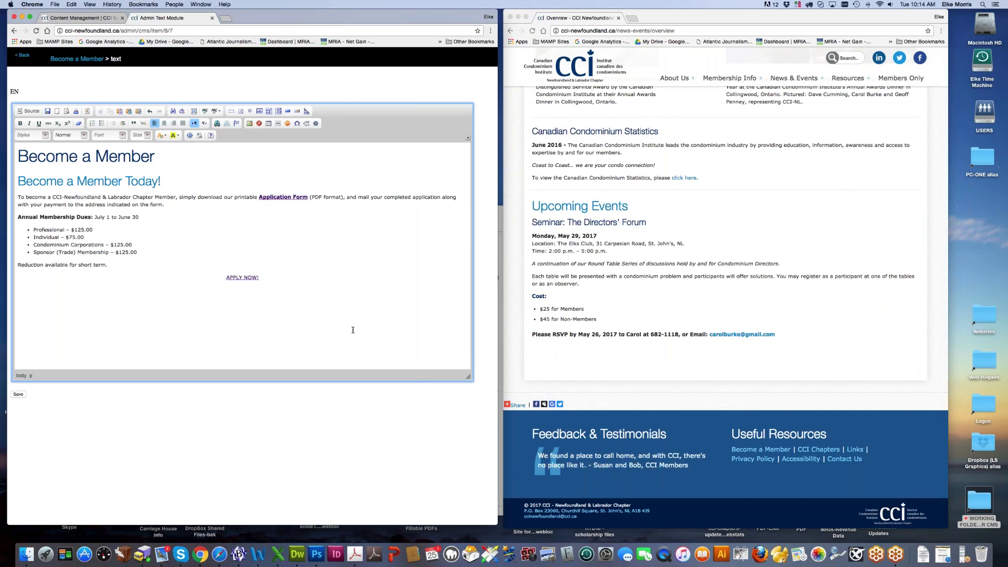
Close the Become a Member editor, open the Overview page's main text for editing in a new tab and enlarge the editor.
{"action": "left_click", "coordinate": [211, 19]}
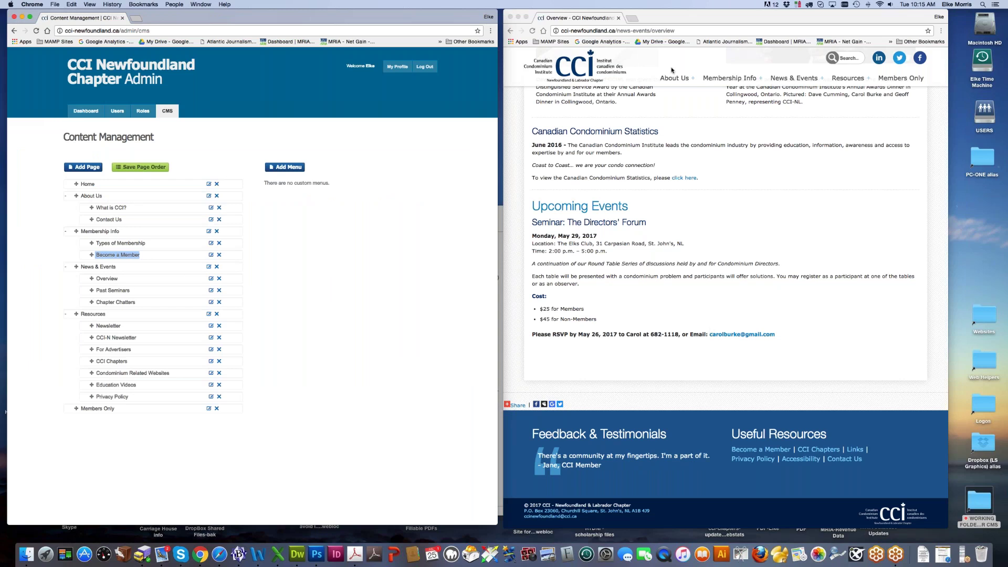
{"action": "left_click", "coordinate": [381, 305]}
{"action": "right_click", "coordinate": [104, 278]}
{"action": "left_click", "coordinate": [132, 282]}
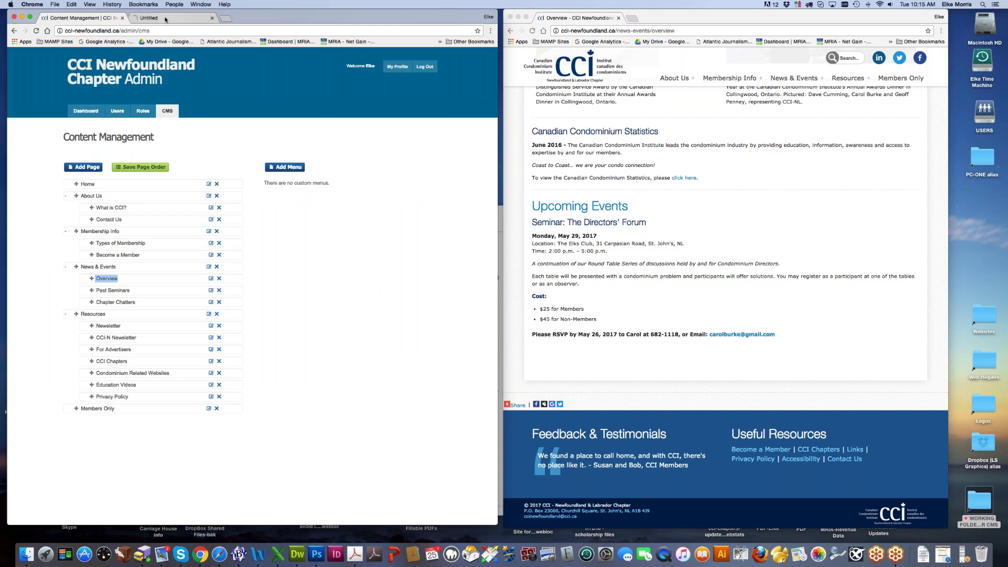
{"action": "key", "text": "ctrl+Tab"}
{"action": "left_click", "coordinate": [428, 236]}
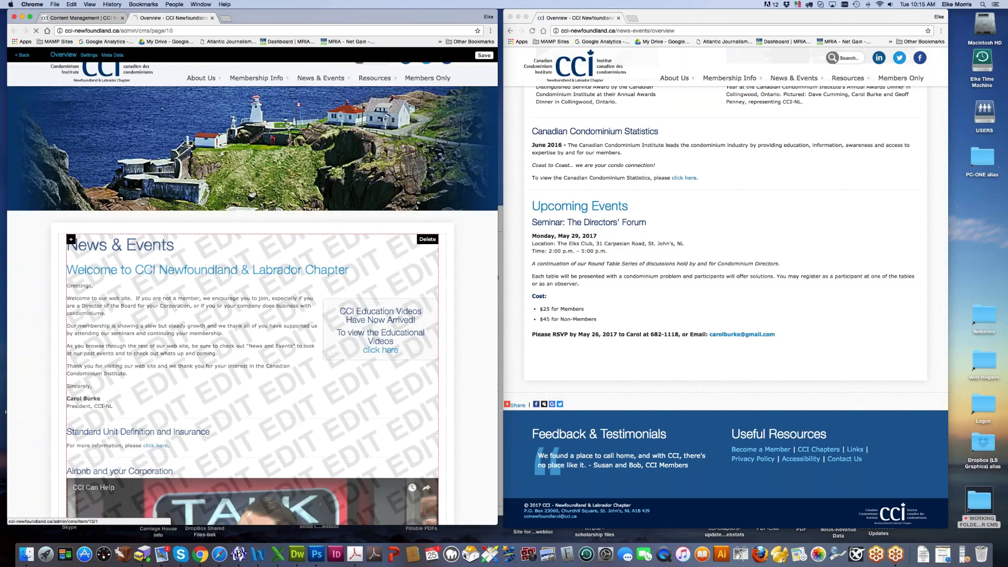
{"action": "left_click_drag", "start_coordinate": [489, 229], "coordinate": [474, 423]}
Open the "click here" link under Canadian Condominium Statistics and set its link type to E-mail.
{"action": "scroll", "coordinate": [154, 338], "scroll_direction": "down", "scroll_amount": 1}
{"action": "scroll", "coordinate": [153, 338], "scroll_direction": "down", "scroll_amount": 10}
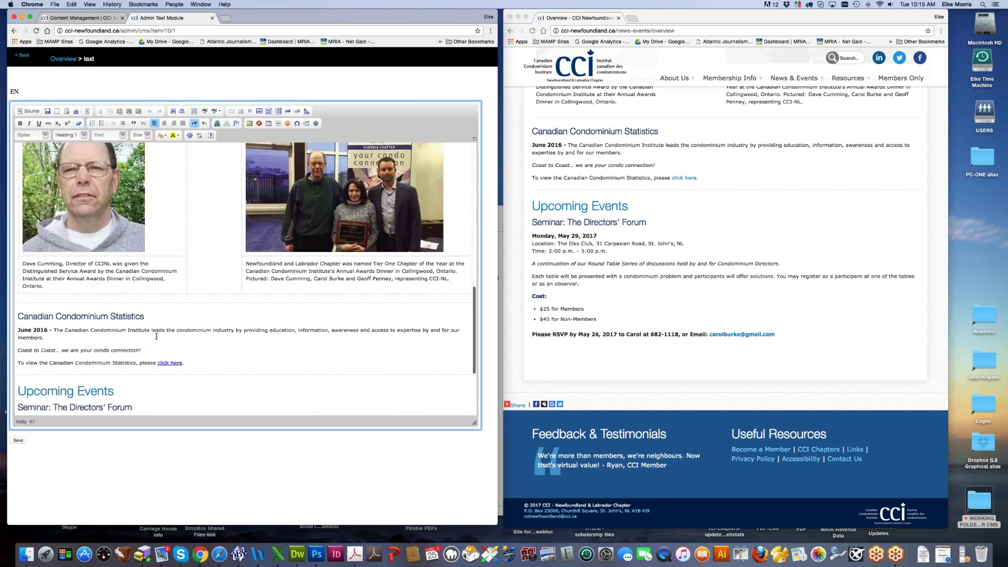
{"action": "double_click", "coordinate": [172, 287]}
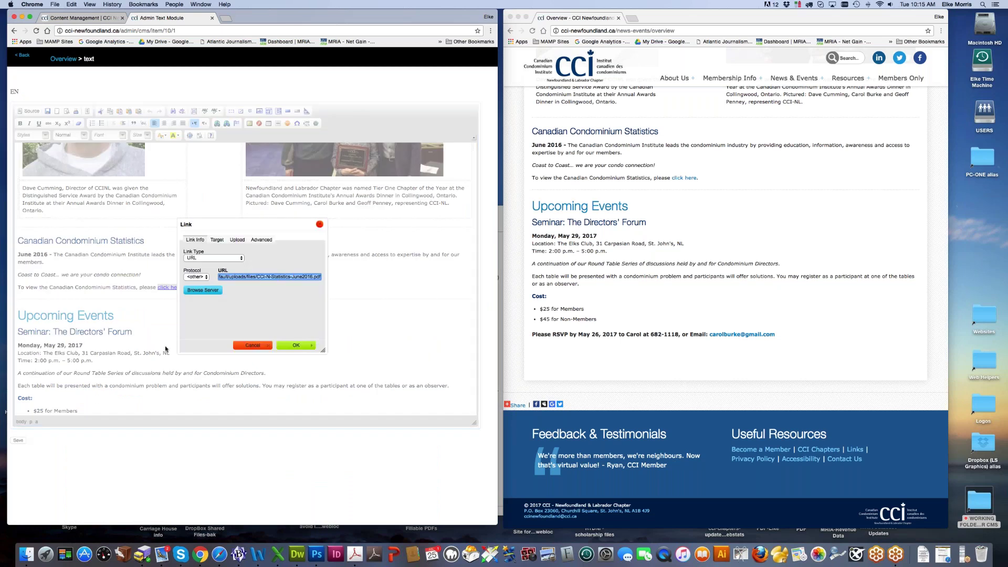
{"action": "left_click", "coordinate": [213, 258]}
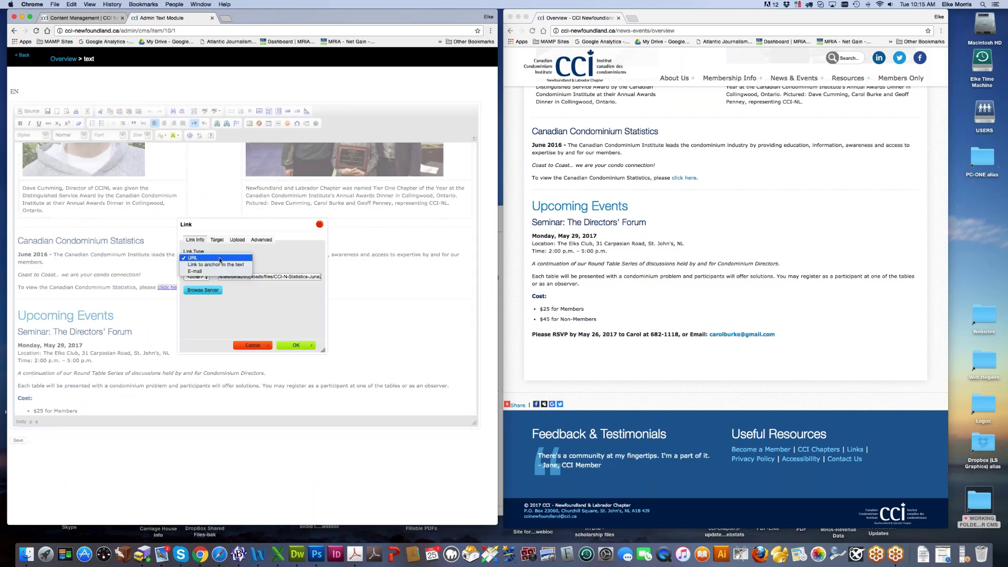
{"action": "left_click", "coordinate": [216, 272]}
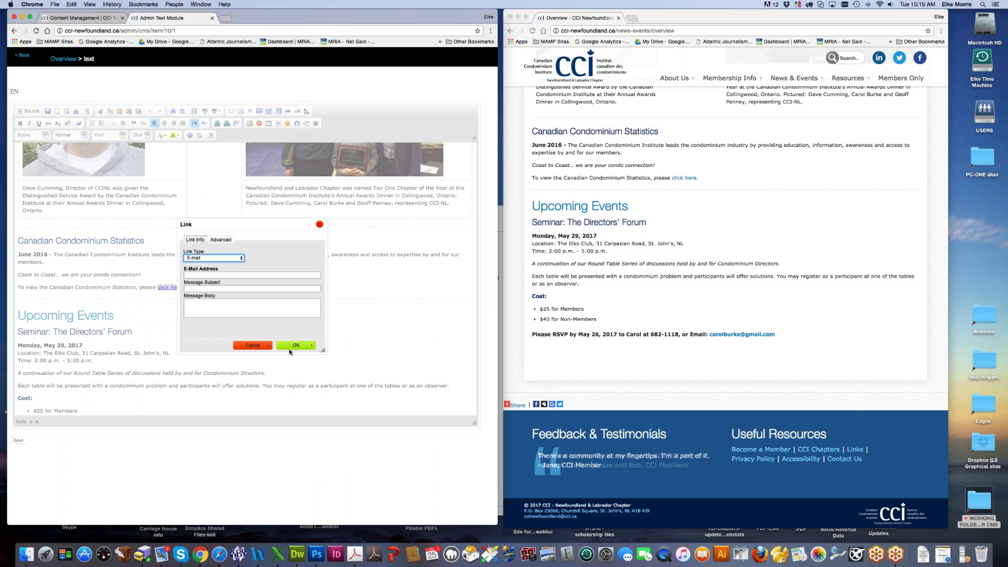
View the link's advanced options and close the link dialog, discarding the changed link type.
{"action": "left_click", "coordinate": [252, 345]}
{"action": "left_click", "coordinate": [297, 93]}
{"action": "left_click", "coordinate": [319, 225]}
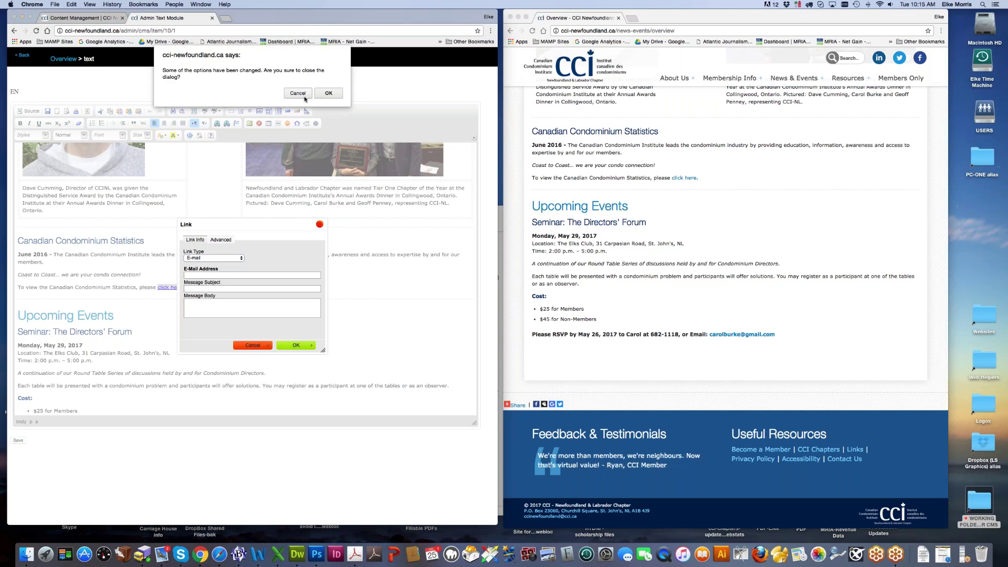
{"action": "left_click", "coordinate": [298, 95]}
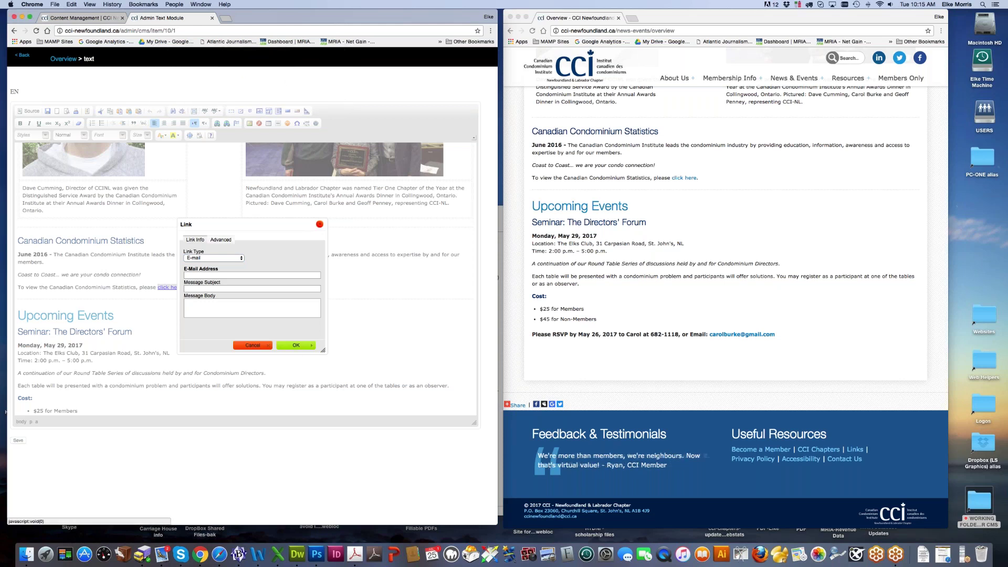
{"action": "left_click", "coordinate": [221, 240]}
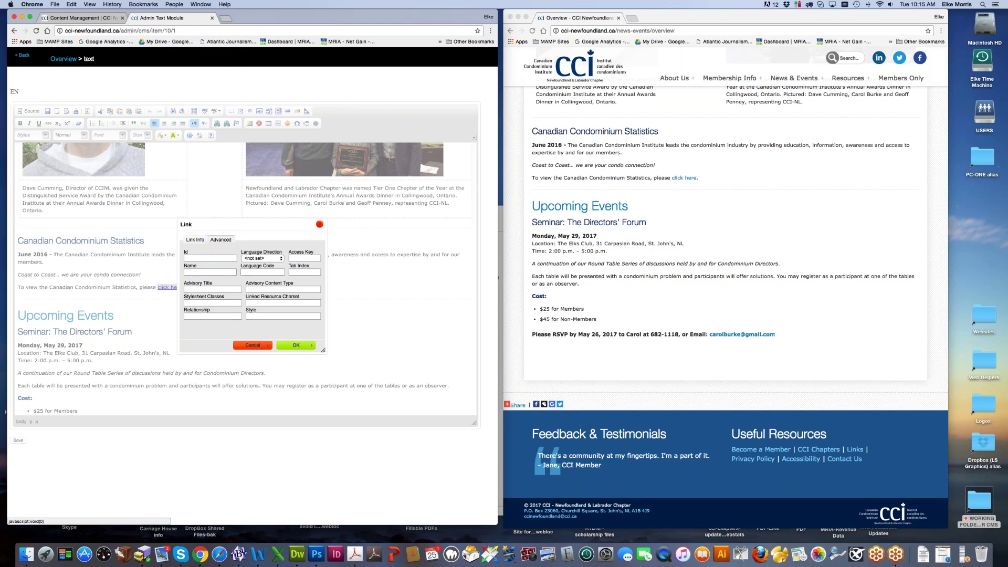
{"action": "left_click", "coordinate": [319, 224]}
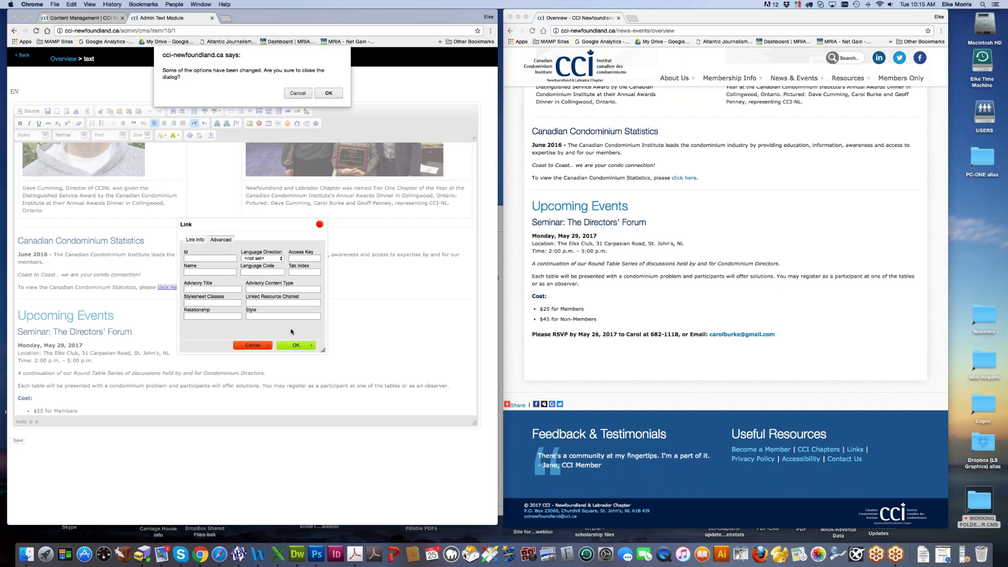
{"action": "left_click", "coordinate": [329, 93]}
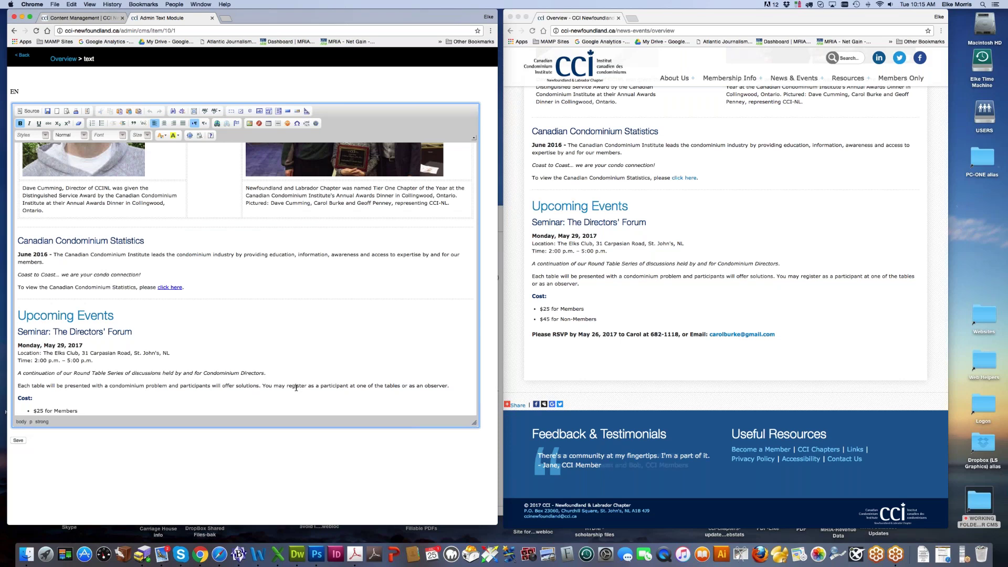
Close the Overview text editor without saving and return to the content management page list.
{"action": "left_click", "coordinate": [83, 478]}
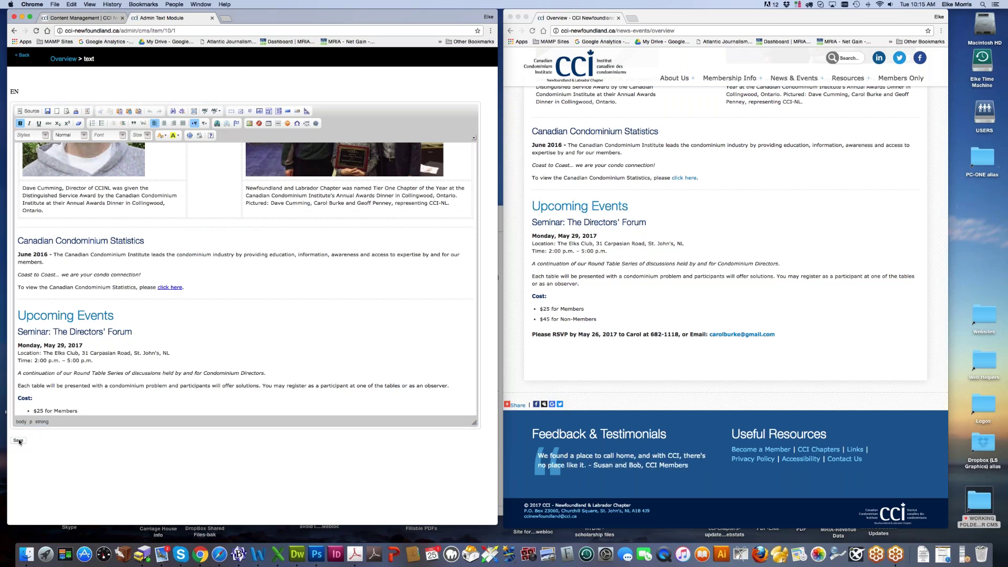
{"action": "left_click", "coordinate": [212, 18]}
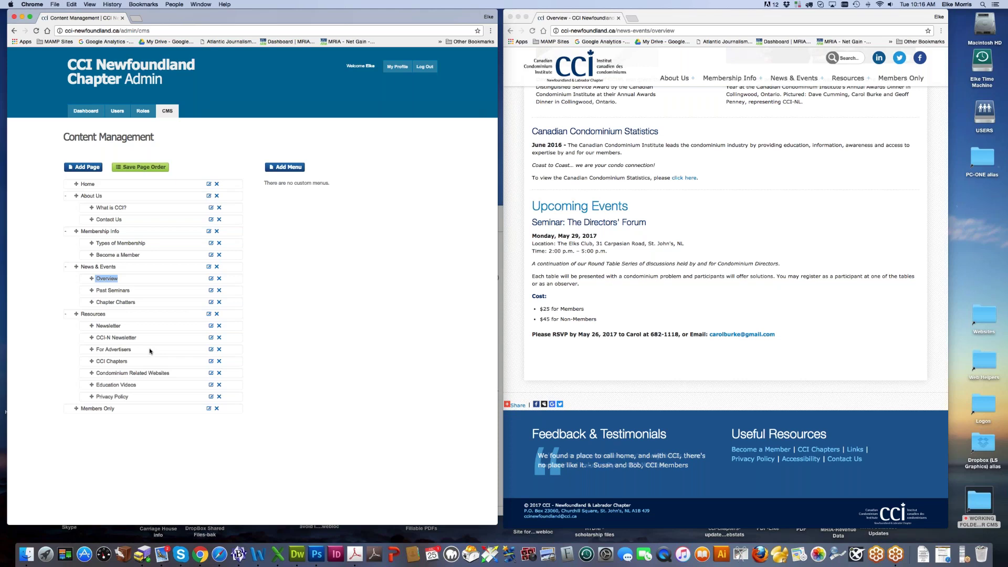
{"action": "left_click", "coordinate": [309, 374]}
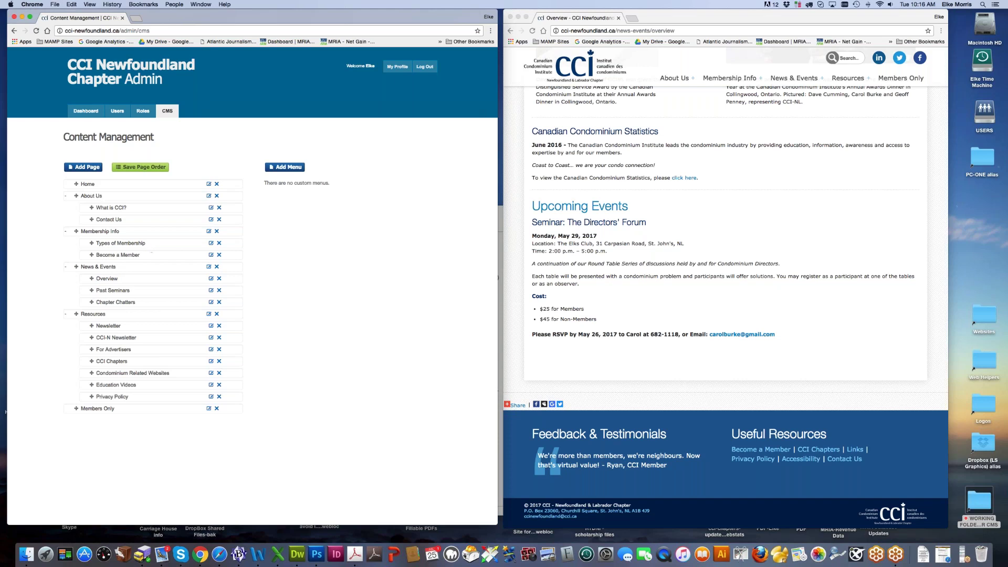
Follow the live site's CCI-N Newsletter link from the Members Only page, examine the destination's web address and return to Members Only.
{"action": "left_click", "coordinate": [901, 78]}
{"action": "mouse_move", "coordinate": [856, 83]}
{"action": "left_click", "coordinate": [851, 110]}
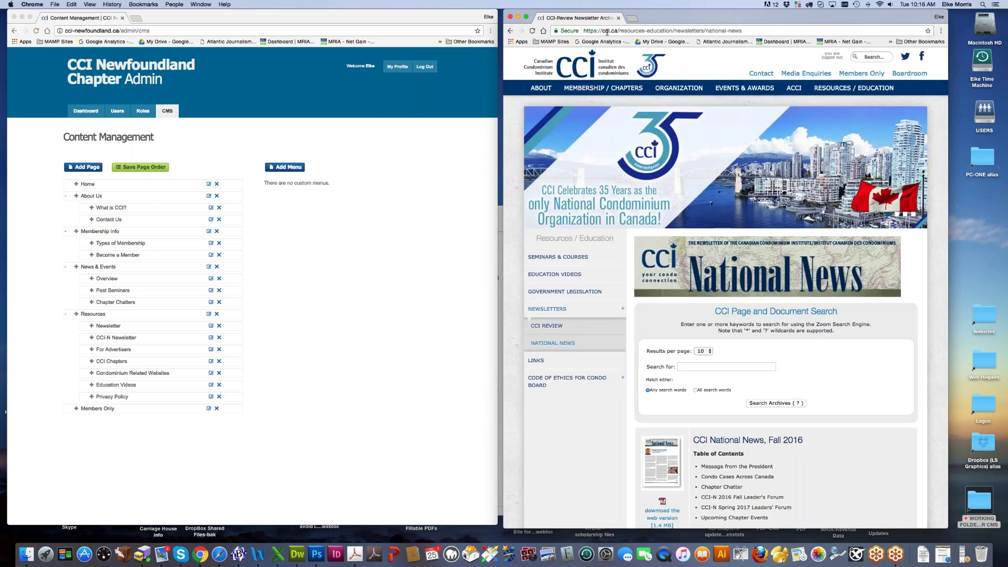
{"action": "left_click_drag", "start_coordinate": [603, 30], "coordinate": [687, 31]}
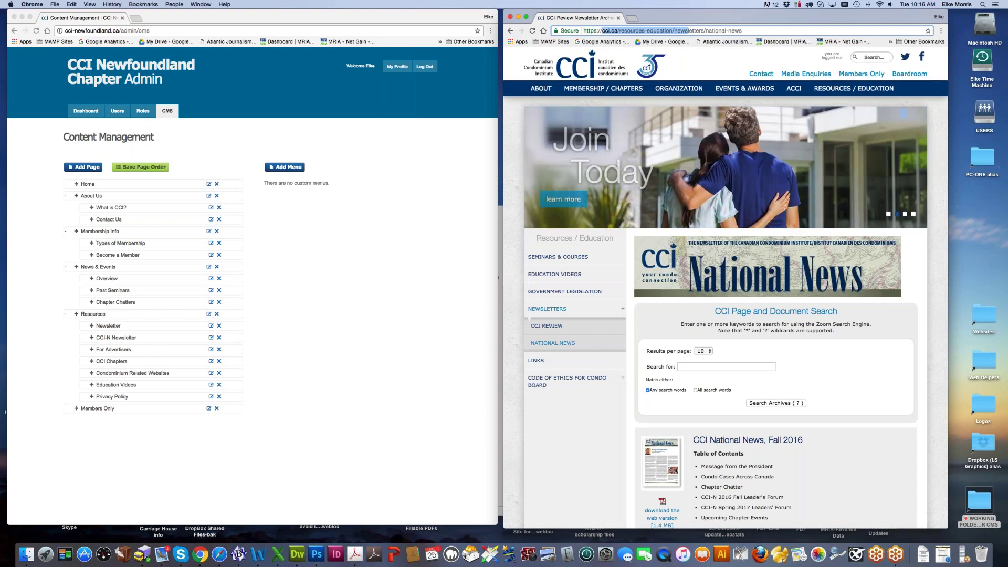
{"action": "key", "text": "Return"}
{"action": "mouse_move", "coordinate": [831, 83]}
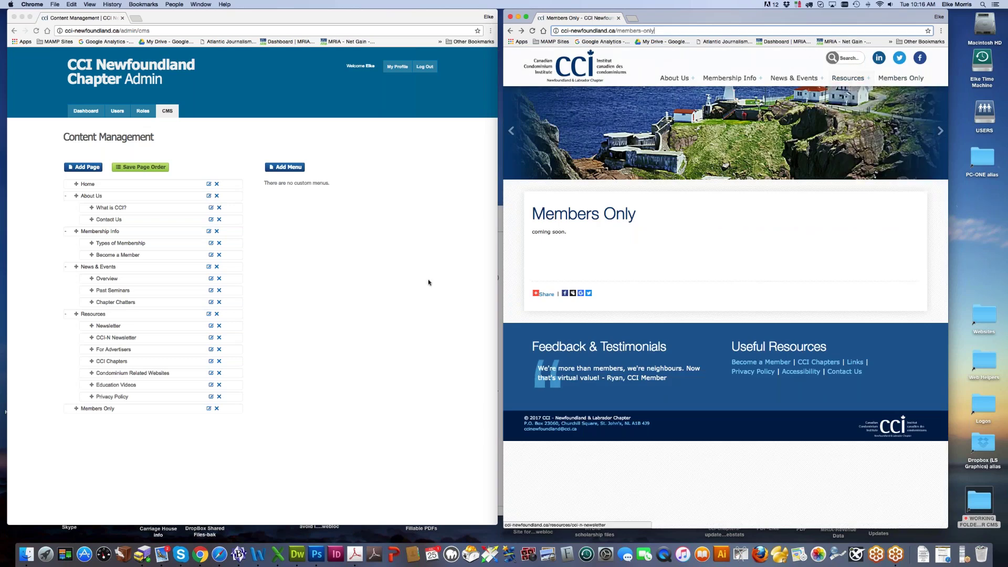
Open the CCI-N Newsletter page from the CMS in a new window and examine the Redirect address in its settings.
{"action": "left_click", "coordinate": [326, 284]}
{"action": "right_click", "coordinate": [110, 341]}
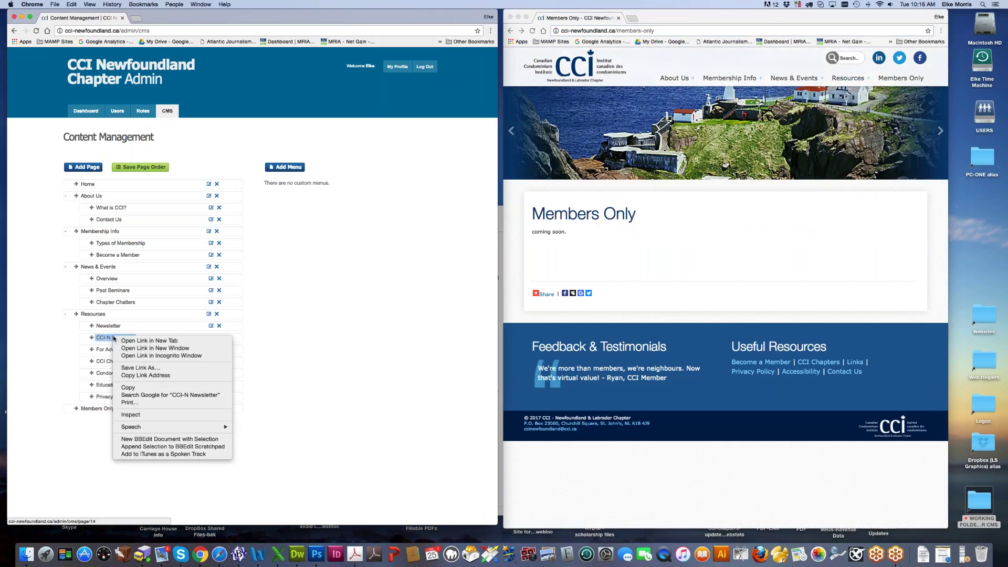
{"action": "left_click", "coordinate": [139, 348]}
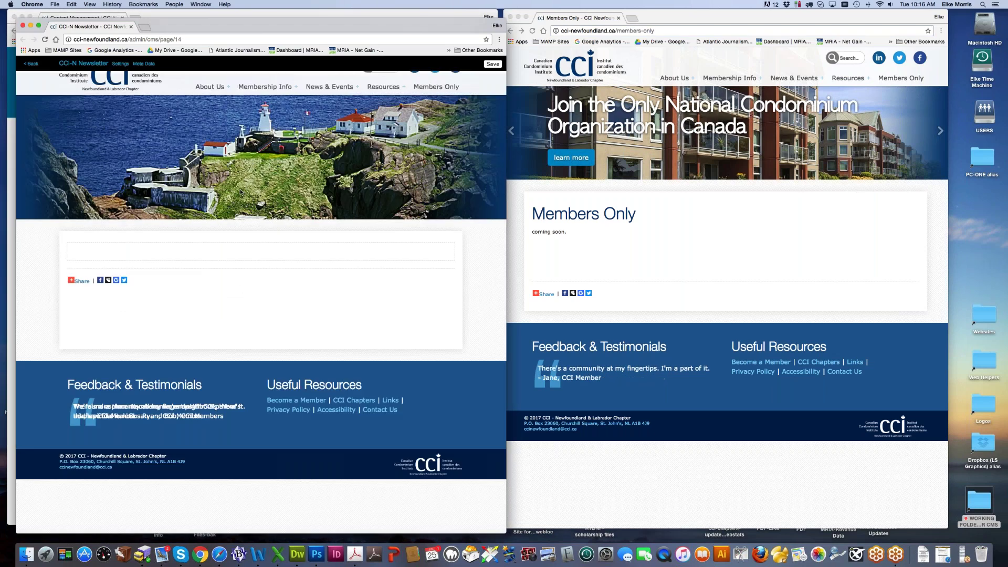
{"action": "left_click", "coordinate": [121, 64]}
{"action": "left_click", "coordinate": [92, 141]}
{"action": "left_click_drag", "start_coordinate": [92, 141], "coordinate": [247, 140]}
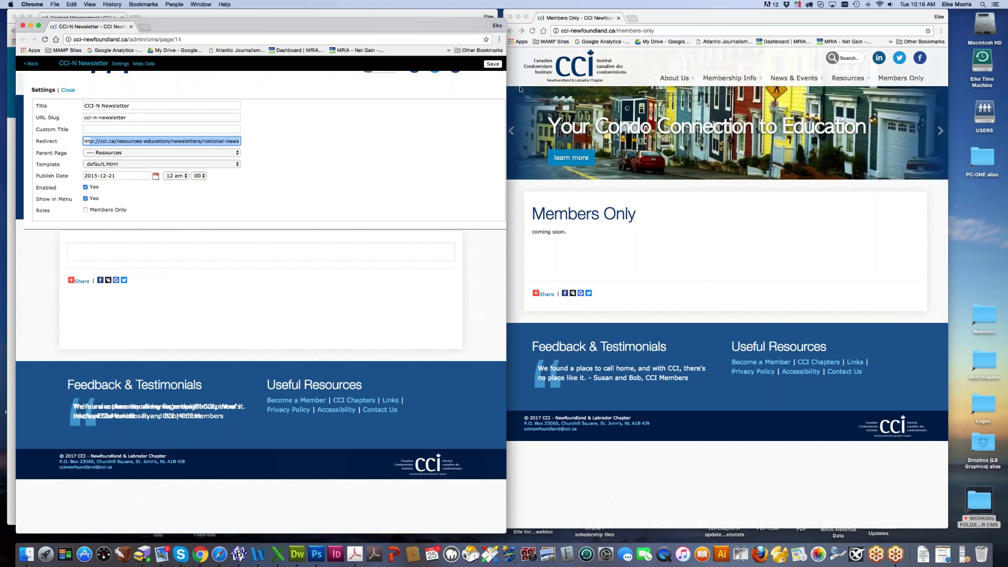
Close the CCI-N Newsletter window and open the For Advertisers page's text for editing in a new tab.
{"action": "left_click", "coordinate": [22, 25]}
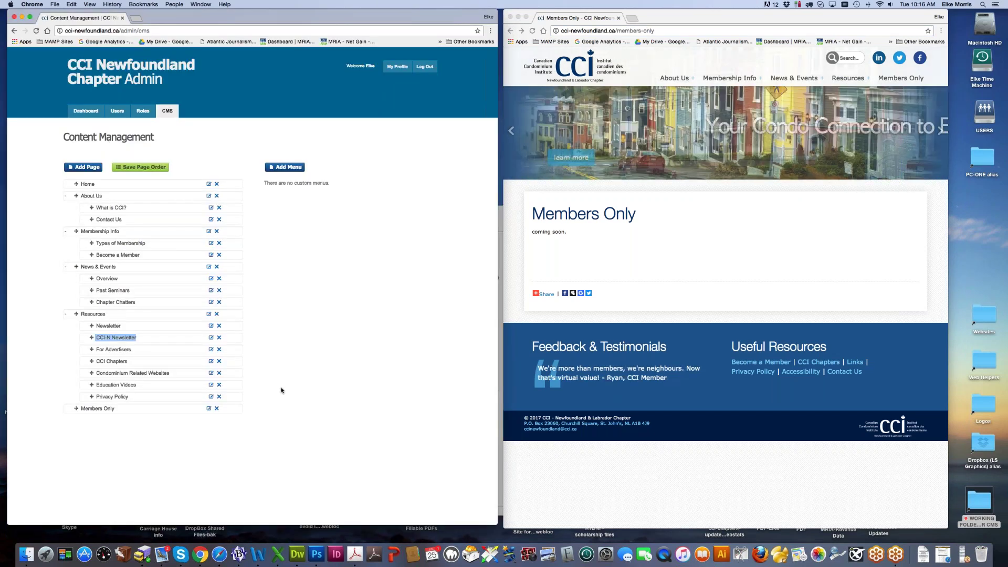
{"action": "right_click", "coordinate": [113, 349]}
{"action": "left_click", "coordinate": [134, 351]}
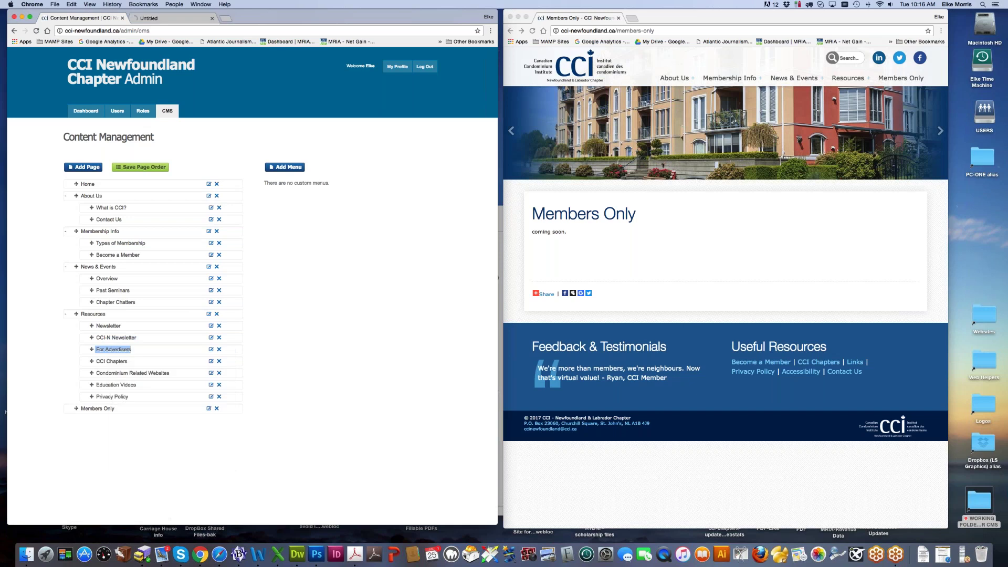
{"action": "left_click", "coordinate": [149, 18]}
{"action": "left_click", "coordinate": [360, 300]}
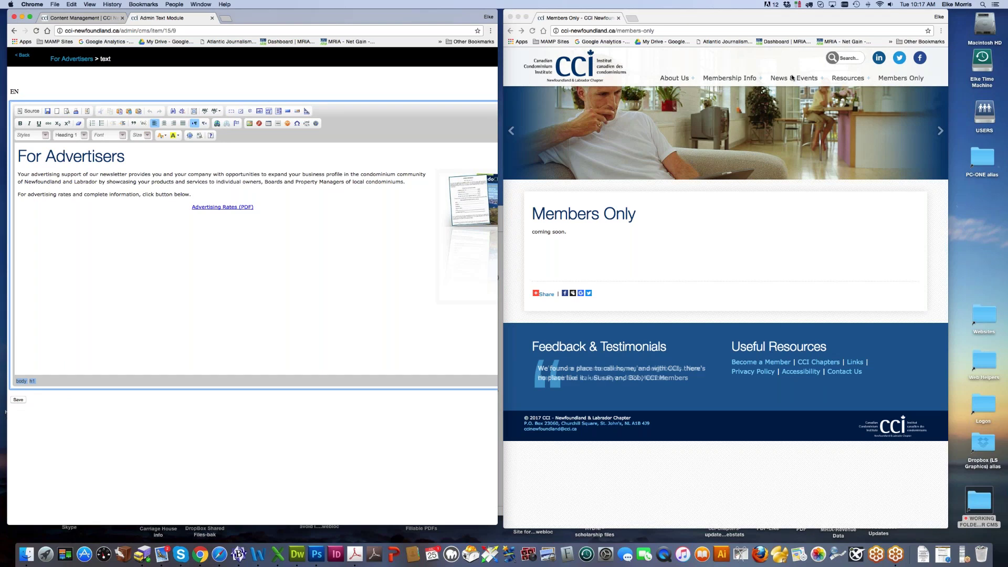
Check the Resources menu on the live site and return to the For Advertisers text editor.
{"action": "left_click", "coordinate": [848, 83]}
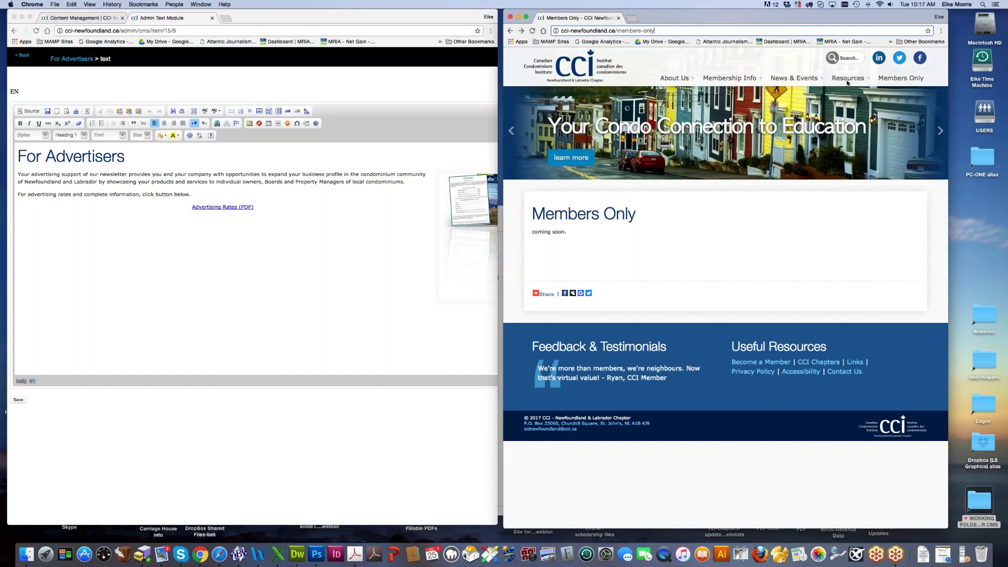
{"action": "mouse_move", "coordinate": [848, 82]}
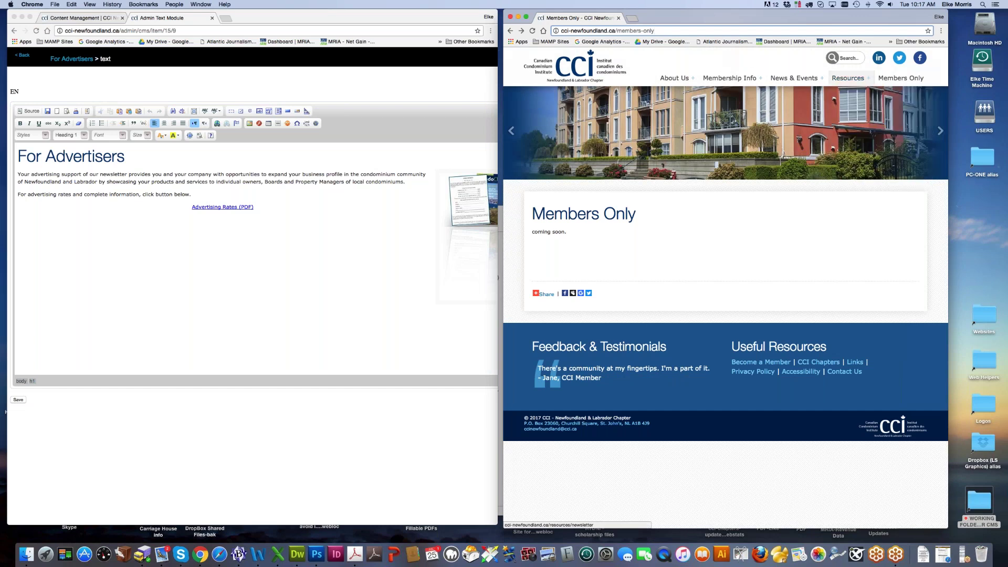
{"action": "left_click", "coordinate": [351, 271]}
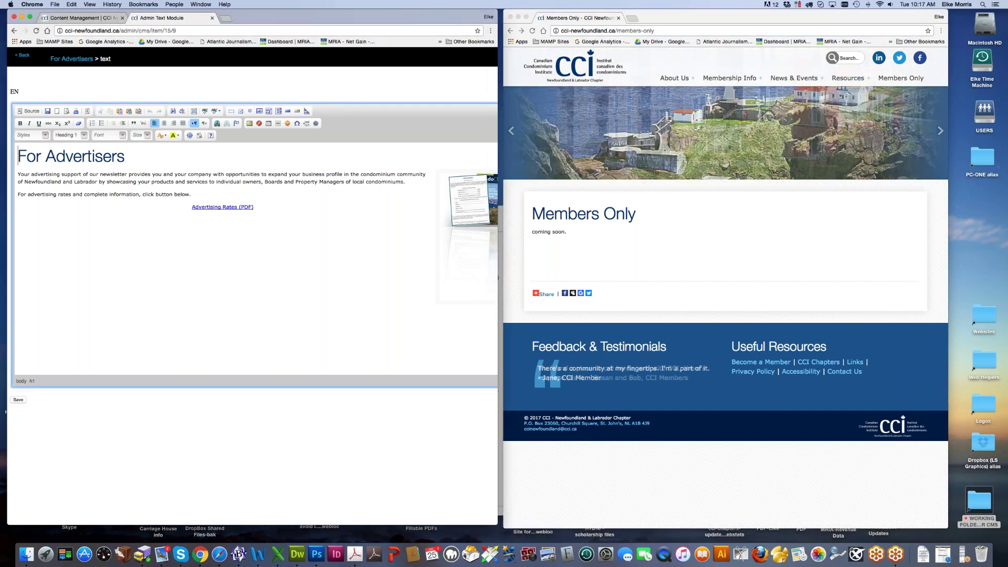
Narrow the CMS browser window and open "CCI Nova Scotia - Guide to the CMS.pdf" from the PDF folder behind it.
{"action": "left_click_drag", "start_coordinate": [497, 524], "coordinate": [589, 525]}
{"action": "left_click_drag", "start_coordinate": [503, 383], "coordinate": [438, 389]}
{"action": "left_click_drag", "start_coordinate": [588, 524], "coordinate": [469, 522]}
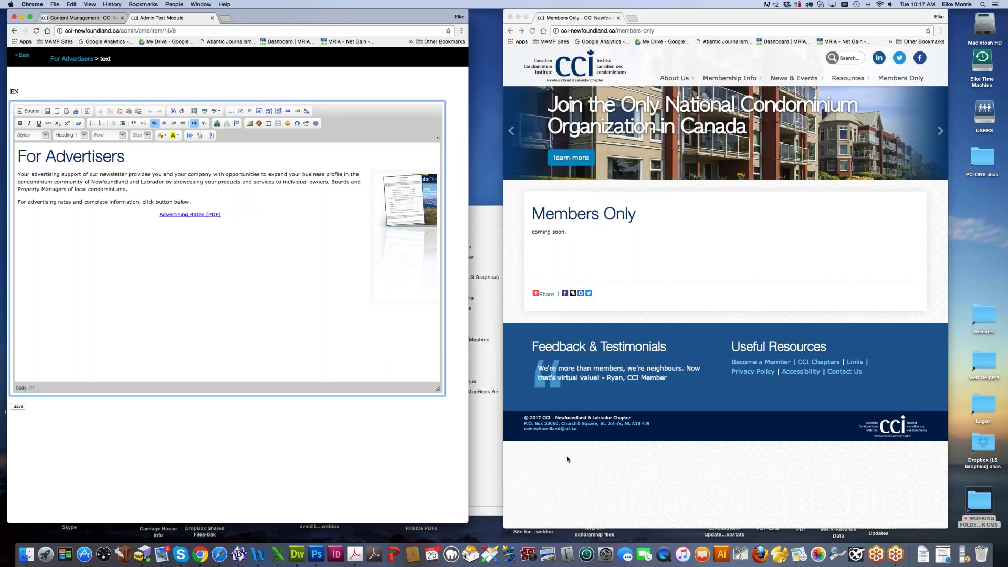
{"action": "left_click", "coordinate": [488, 380]}
{"action": "double_click", "coordinate": [543, 275]}
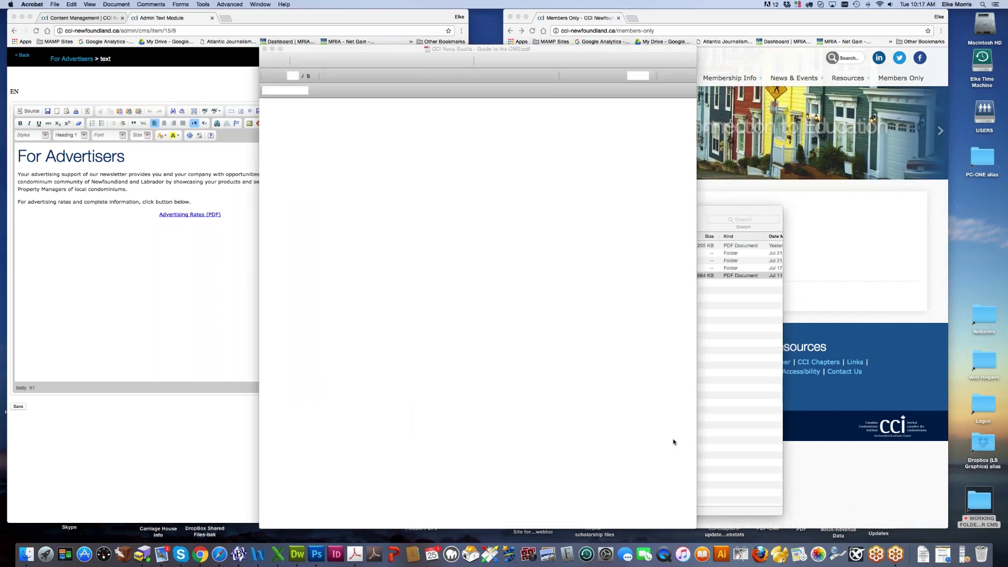
Read through the CMS guide from its login instructions to its section on deleting content, and close the document.
{"action": "scroll", "coordinate": [483, 325], "scroll_direction": "down", "scroll_amount": 10}
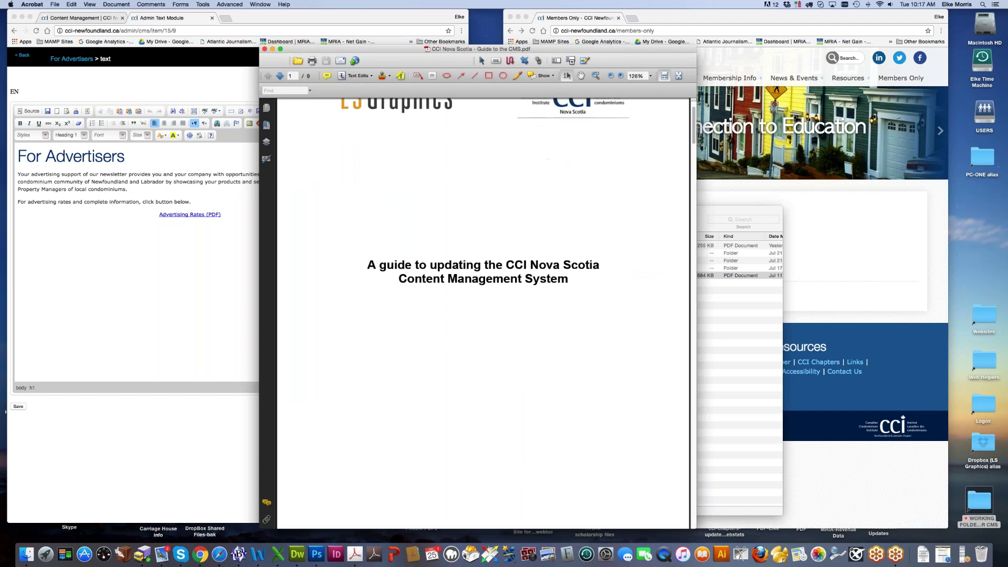
{"action": "scroll", "coordinate": [468, 316], "scroll_direction": "down", "scroll_amount": 5}
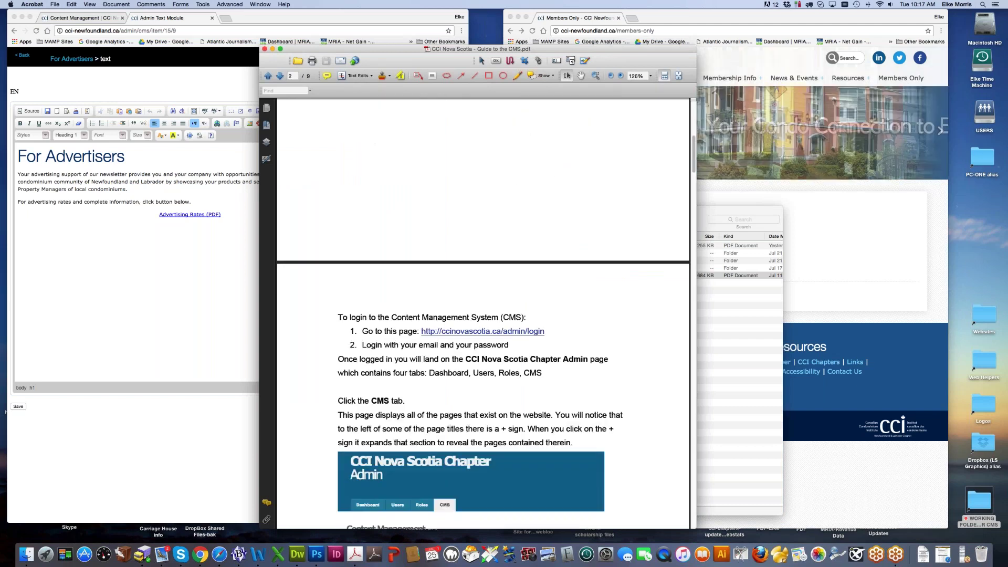
{"action": "scroll", "coordinate": [483, 315], "scroll_direction": "down", "scroll_amount": 15}
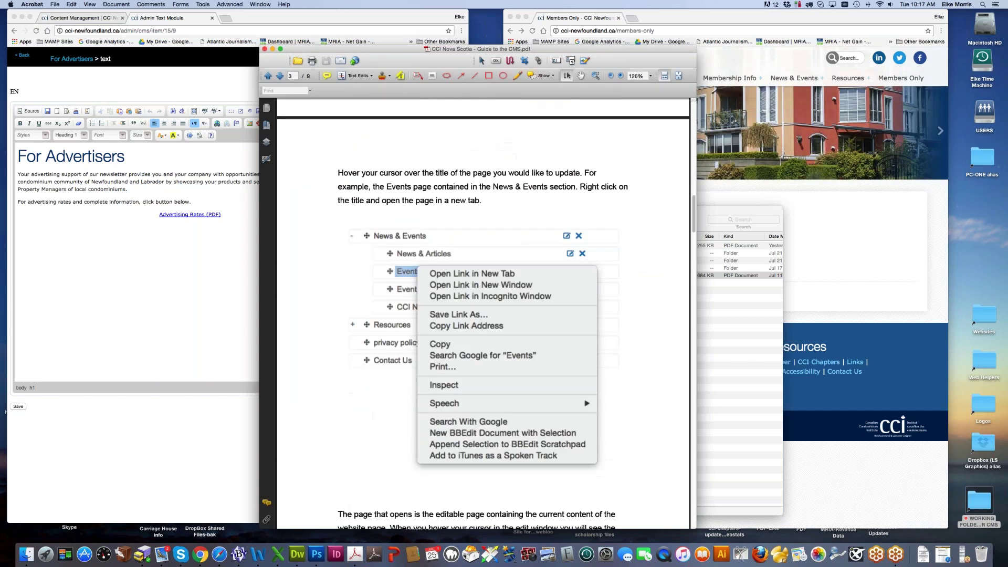
{"action": "scroll", "coordinate": [483, 315], "scroll_direction": "down", "scroll_amount": 10}
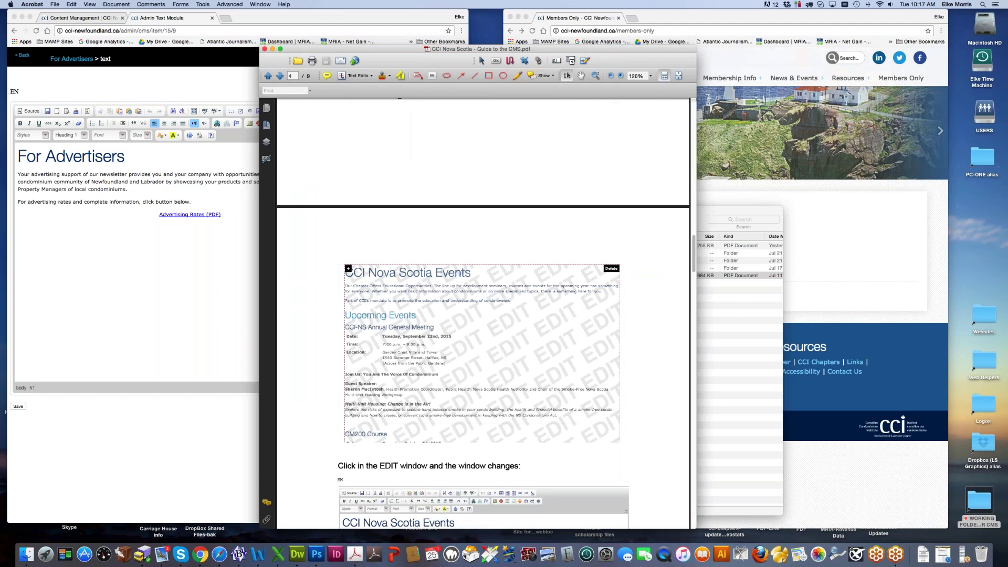
{"action": "scroll", "coordinate": [483, 315], "scroll_direction": "down", "scroll_amount": 5}
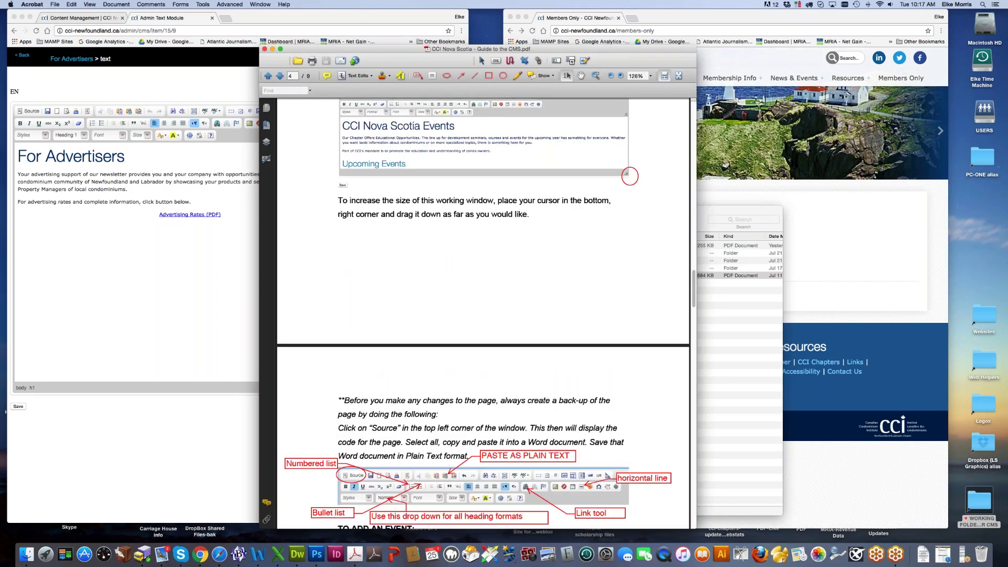
{"action": "scroll", "coordinate": [489, 319], "scroll_direction": "down", "scroll_amount": 3}
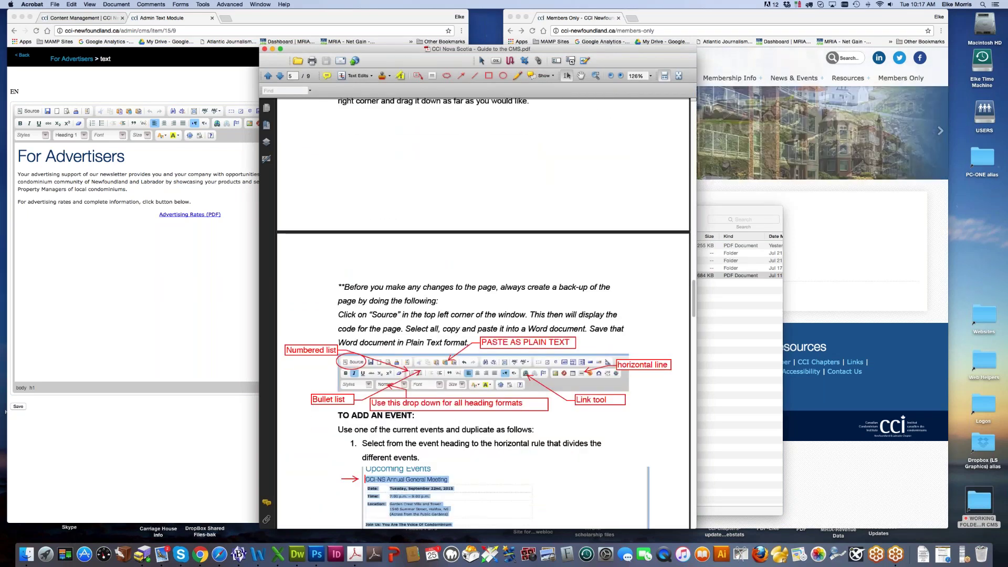
{"action": "scroll", "coordinate": [483, 315], "scroll_direction": "down", "scroll_amount": 5}
{"action": "scroll", "coordinate": [483, 315], "scroll_direction": "down", "scroll_amount": 8}
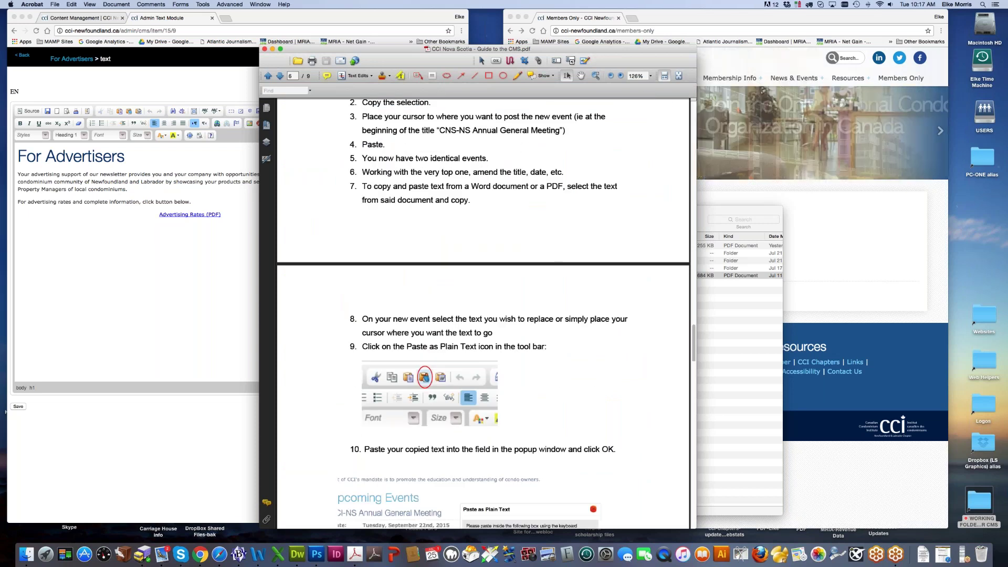
{"action": "scroll", "coordinate": [483, 315], "scroll_direction": "down", "scroll_amount": 1}
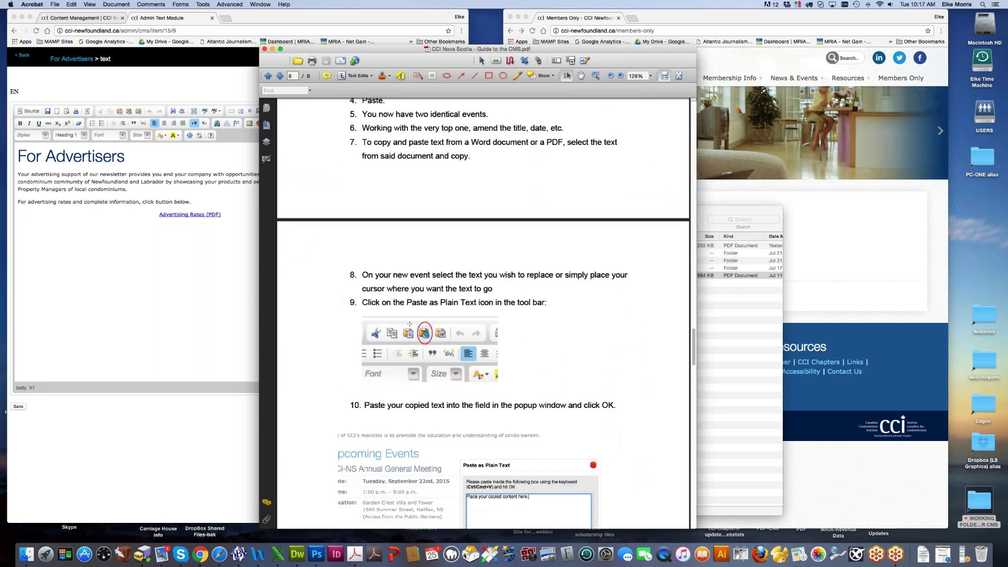
{"action": "scroll", "coordinate": [566, 420], "scroll_direction": "down", "scroll_amount": 10}
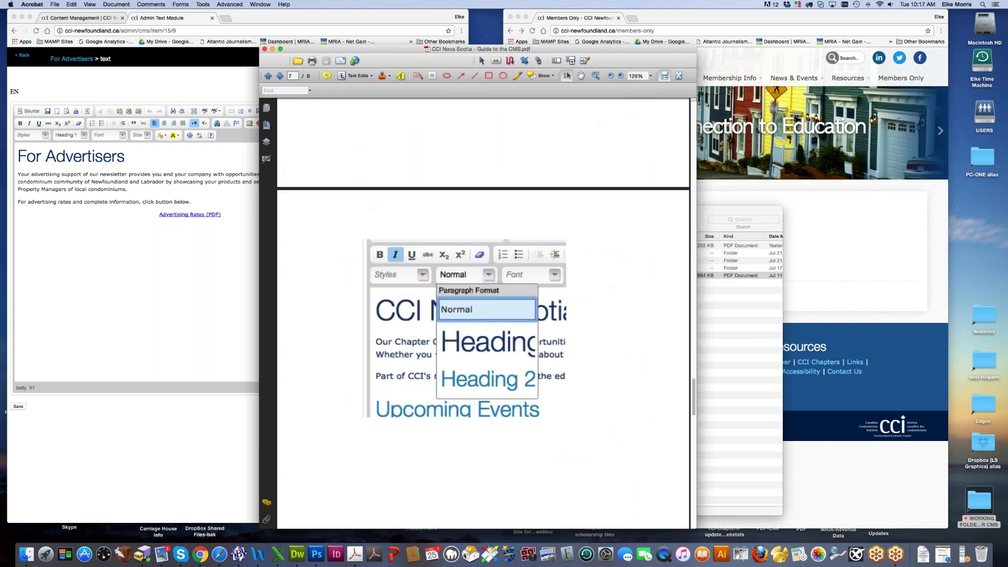
{"action": "scroll", "coordinate": [483, 315], "scroll_direction": "down", "scroll_amount": 10}
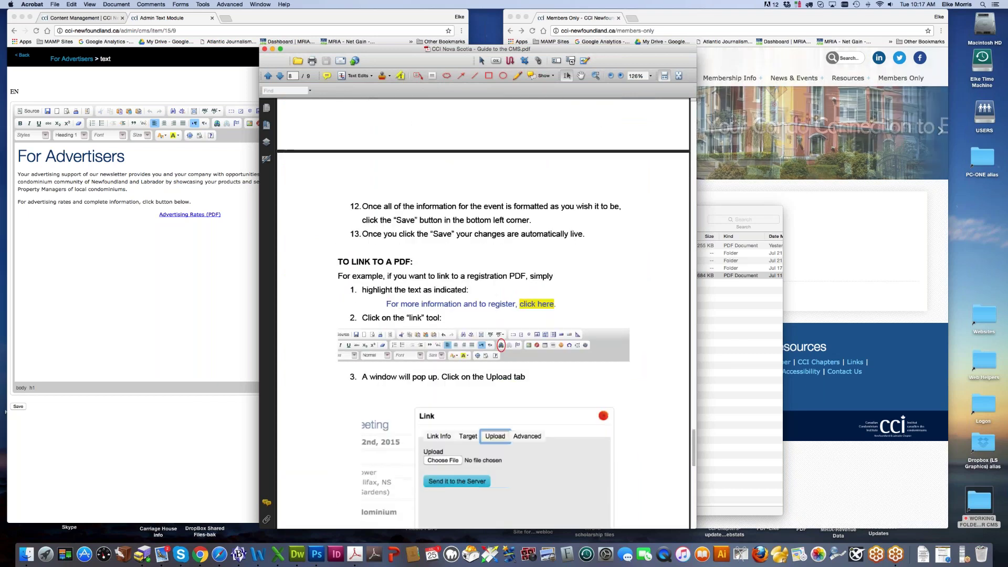
{"action": "scroll", "coordinate": [483, 315], "scroll_direction": "down", "scroll_amount": 10}
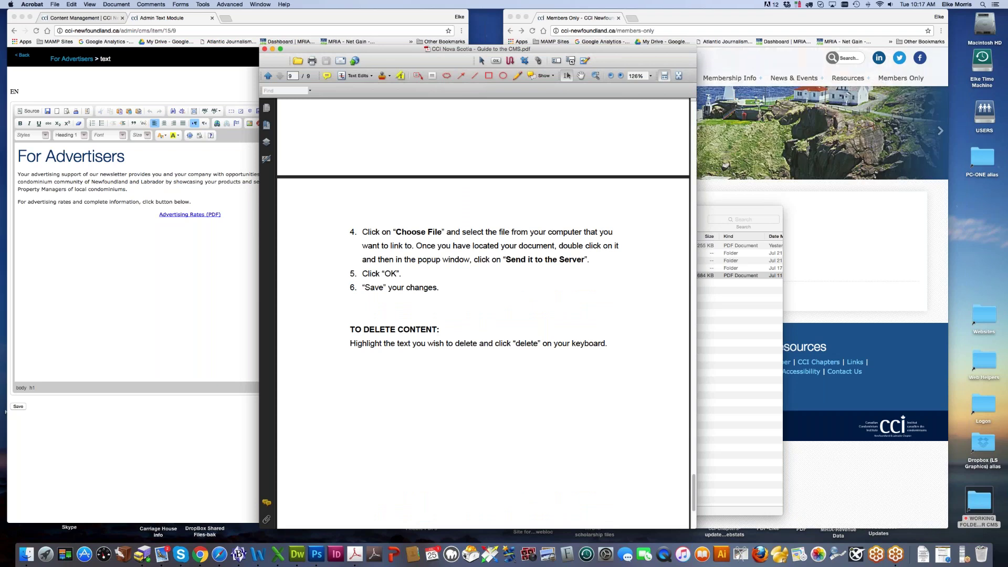
{"action": "left_click", "coordinate": [265, 50]}
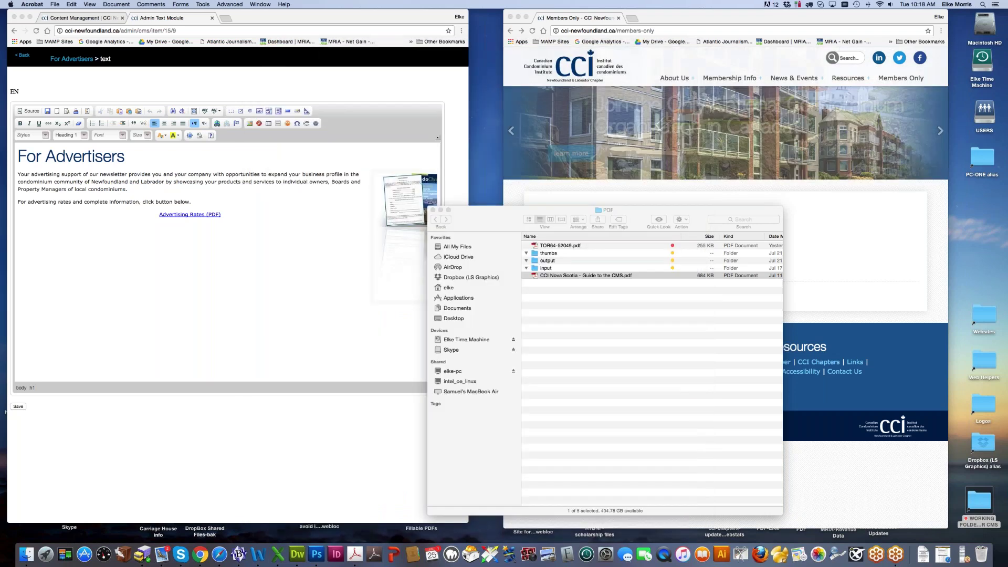
Select "and your company" in the For Advertisers text, view the Paste as Plain Text dialog and cancel it, clearing the selection.
{"action": "left_click", "coordinate": [170, 176]}
{"action": "left_click_drag", "start_coordinate": [170, 175], "coordinate": [204, 177]}
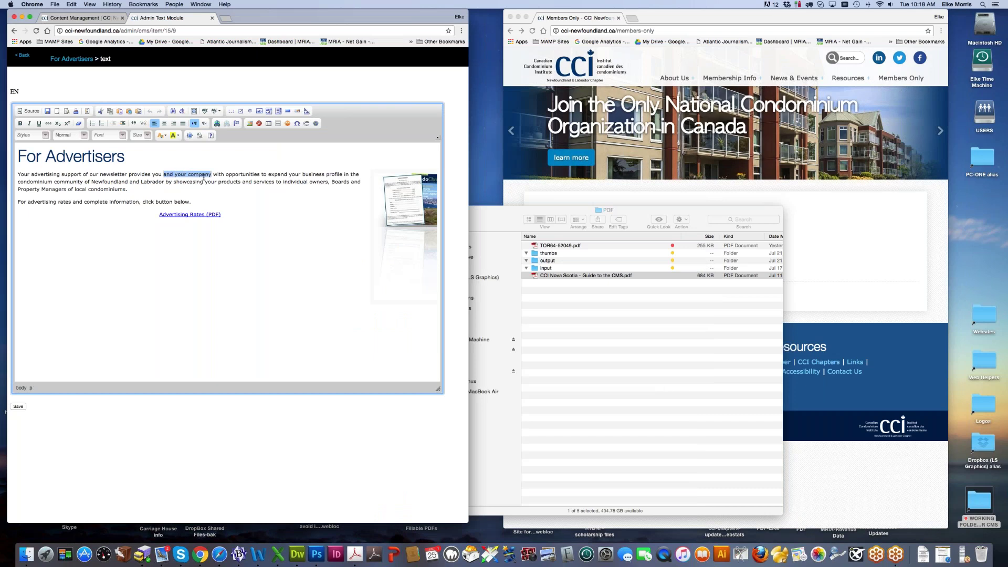
{"action": "left_click", "coordinate": [128, 111]}
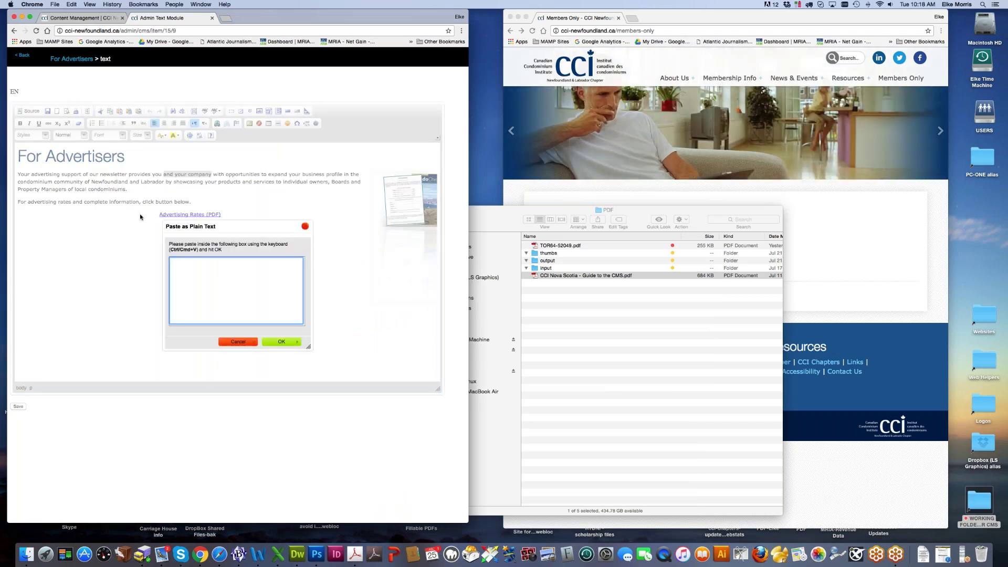
{"action": "left_click", "coordinate": [238, 341]}
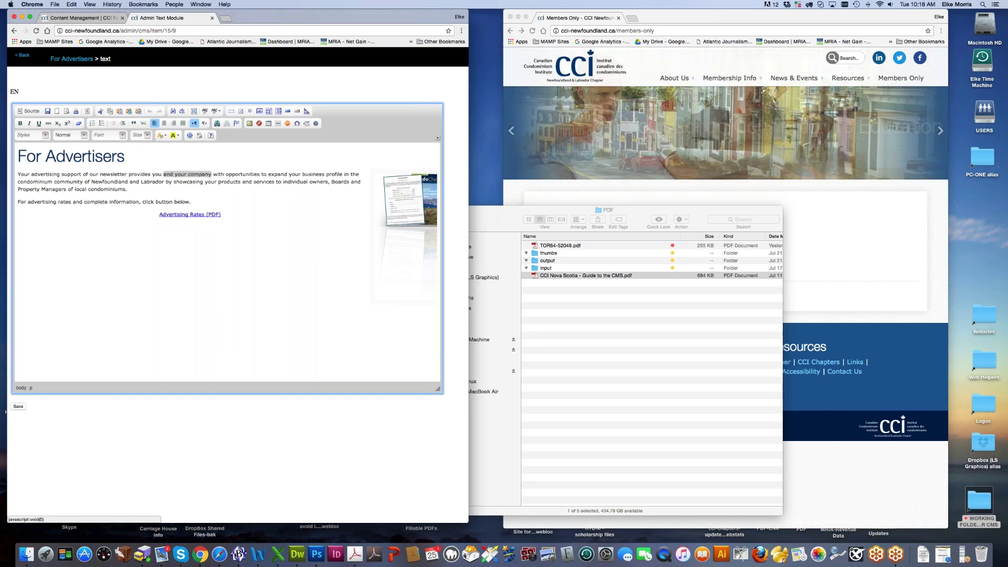
{"action": "left_click_drag", "start_coordinate": [18, 174], "coordinate": [44, 175]}
{"action": "left_click", "coordinate": [229, 294]}
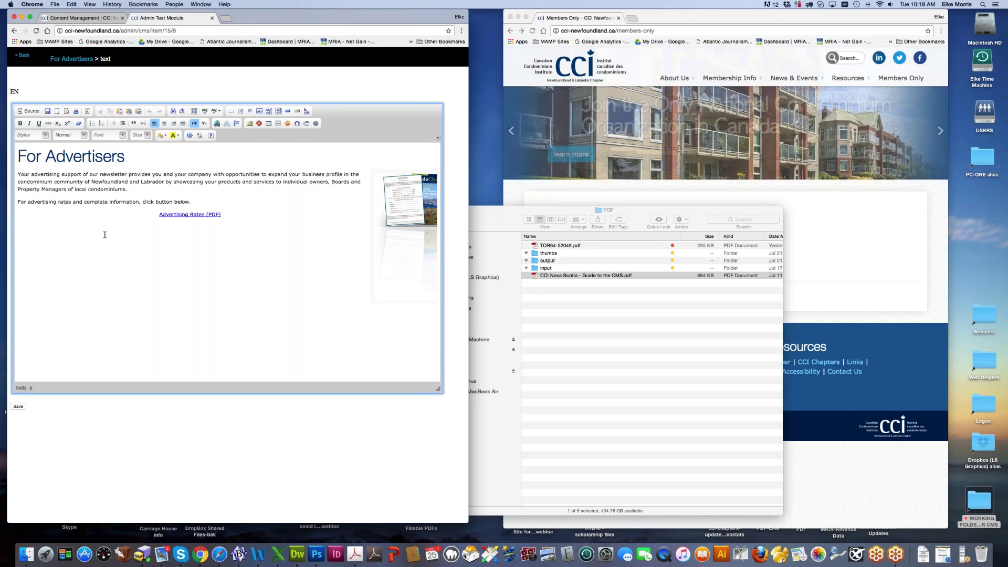
Close the PDF folder window and shift the live-site browser window slightly closer to the CMS window.
{"action": "left_click", "coordinate": [965, 558]}
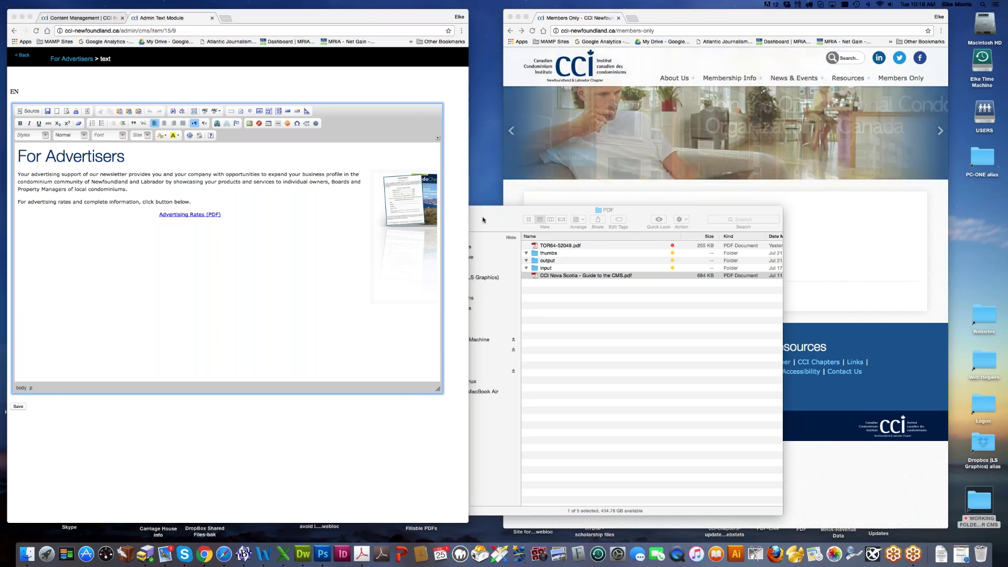
{"action": "left_click", "coordinate": [481, 218]}
{"action": "left_click", "coordinate": [432, 210]}
{"action": "left_click_drag", "start_coordinate": [738, 17], "coordinate": [720, 18]}
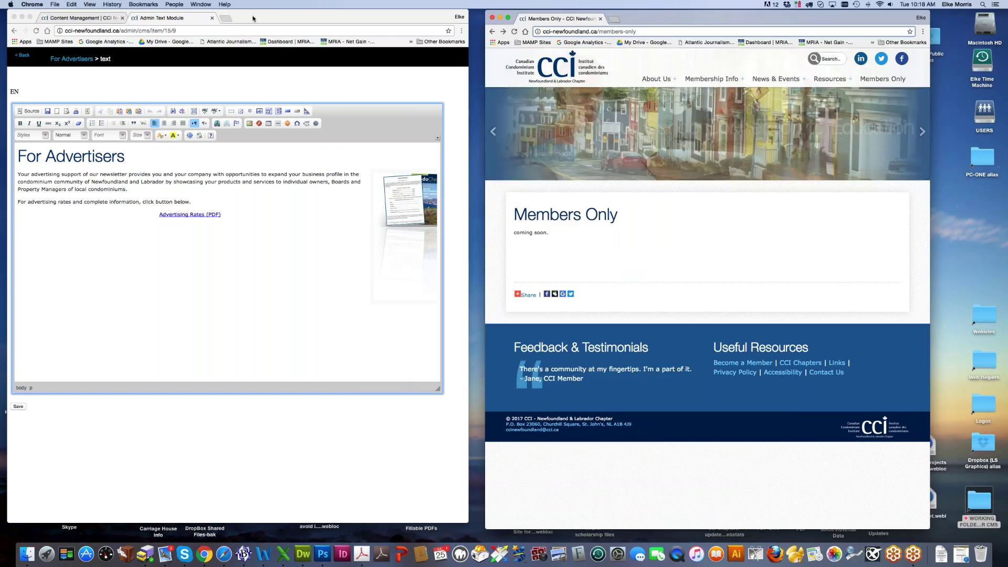
Open the Members Only page's text from the CMS page list in a new tab, examine its HTML source and close the tab without saving.
{"action": "left_click", "coordinate": [78, 18]}
{"action": "left_click", "coordinate": [152, 111]}
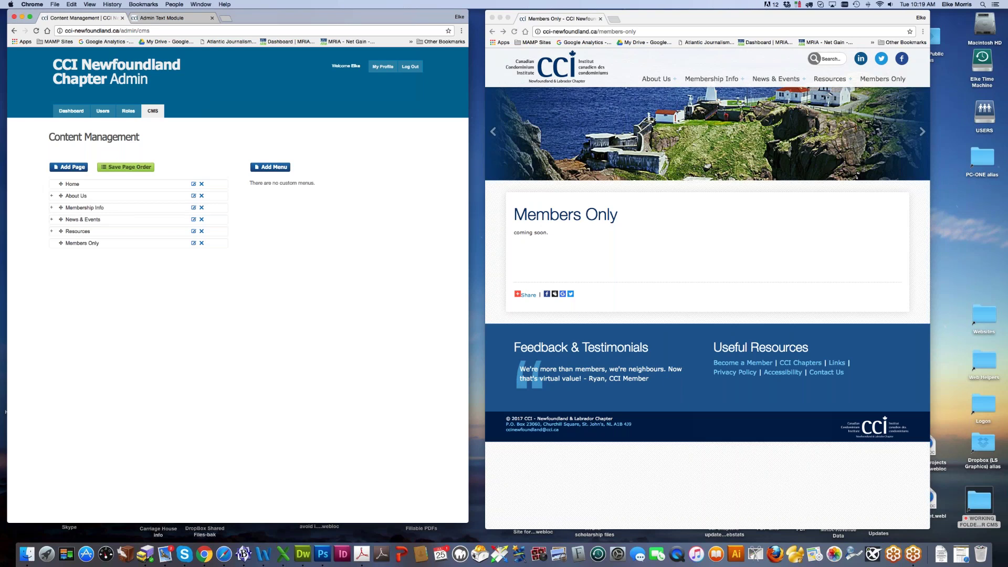
{"action": "right_click", "coordinate": [73, 242]}
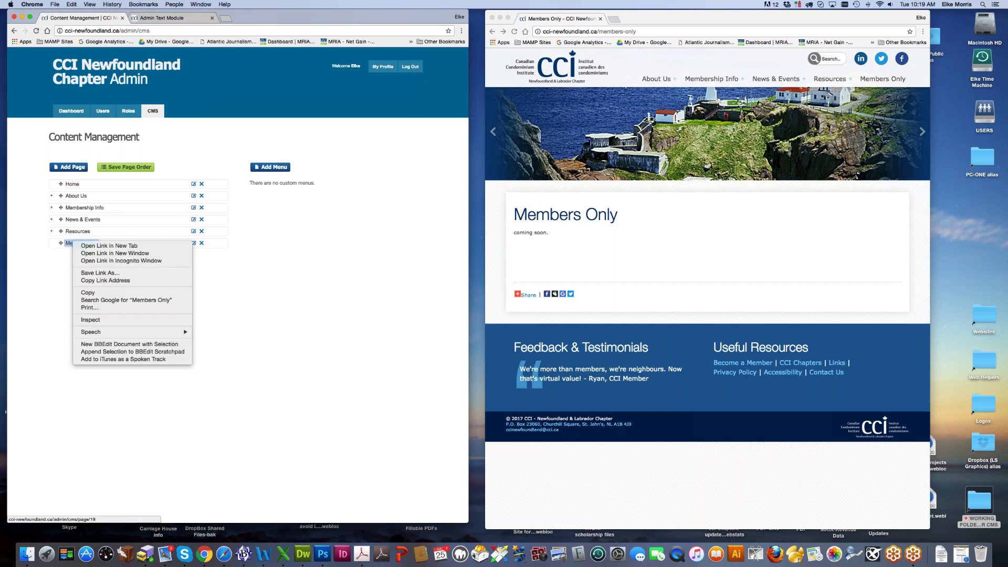
{"action": "left_click", "coordinate": [109, 245]}
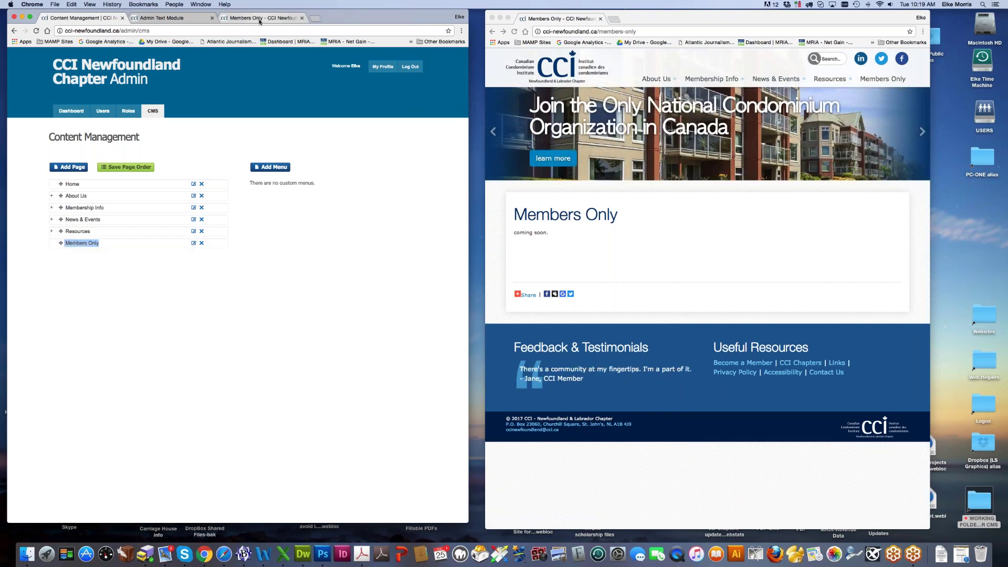
{"action": "left_click", "coordinate": [264, 18]}
{"action": "left_click", "coordinate": [97, 267]}
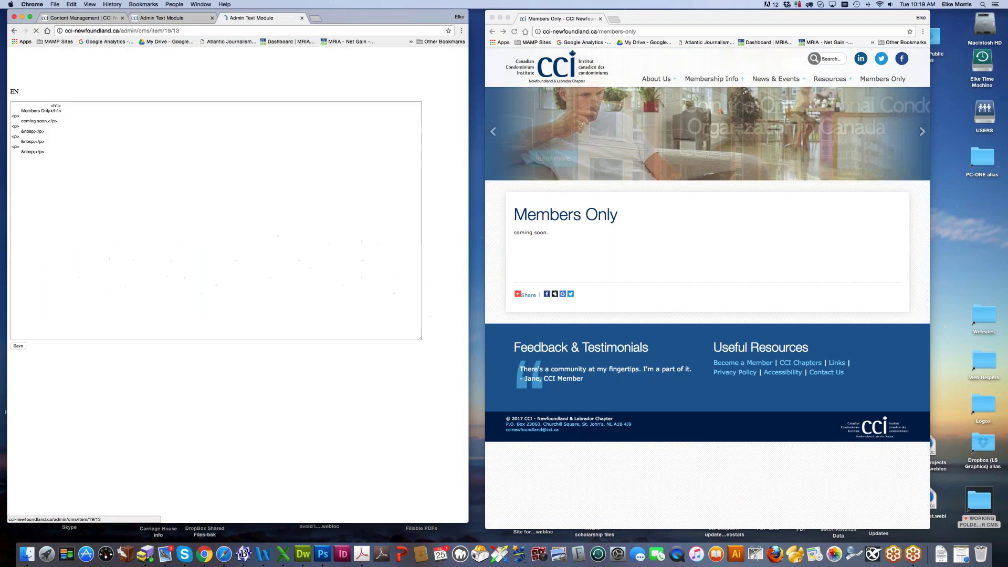
{"action": "left_click", "coordinate": [29, 110]}
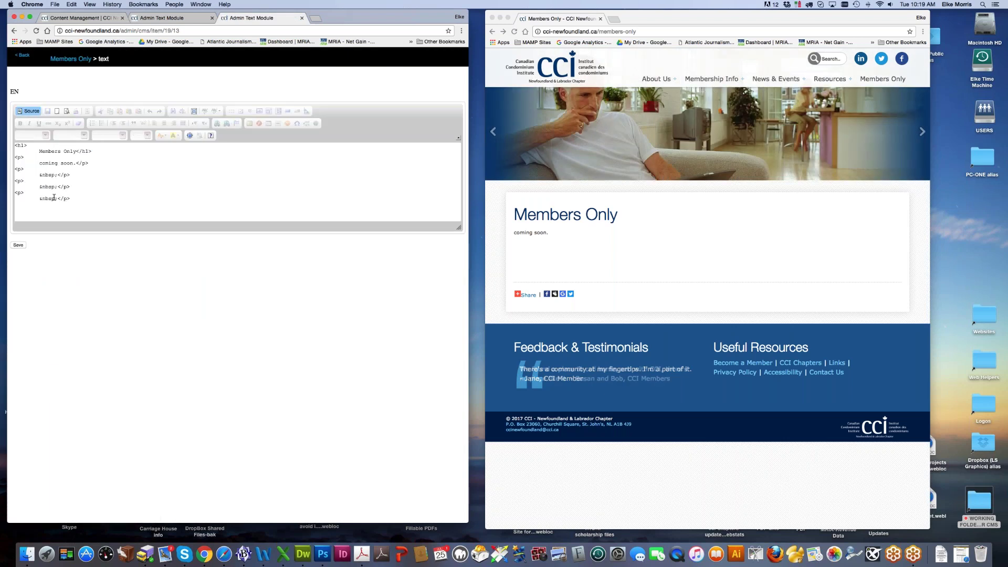
{"action": "left_click", "coordinate": [302, 18]}
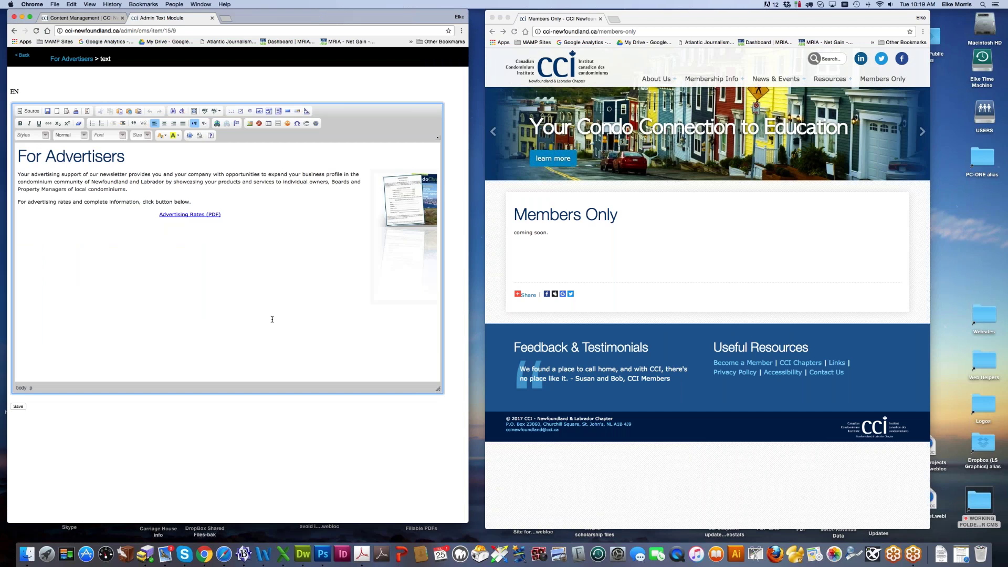